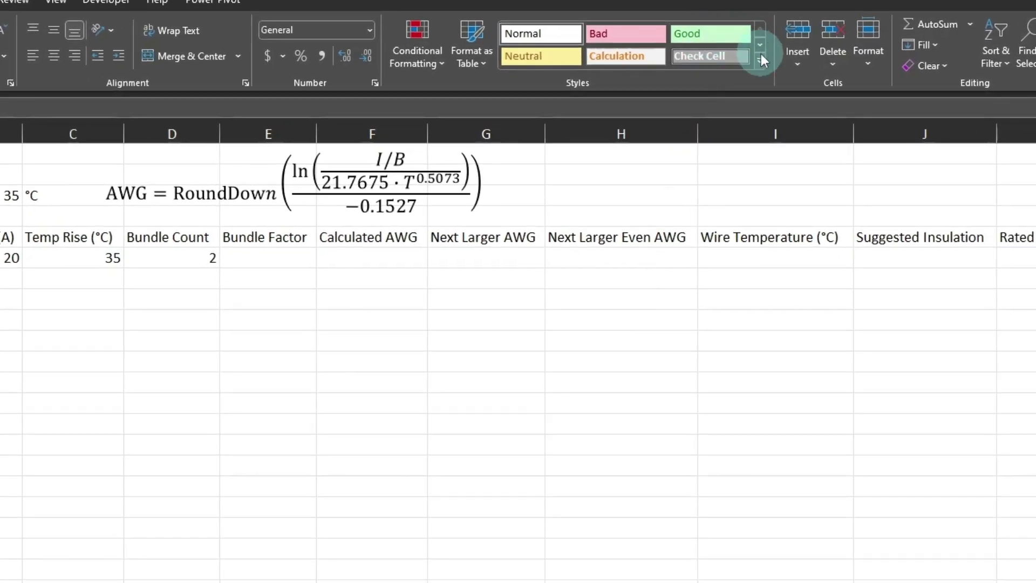
Merge the INPUTS, OUTPUTS, REFERENCE and SPECS styles from Thermal Calculations 7 Done.xlsm, replacing same-named styles.
left_click(760, 62)
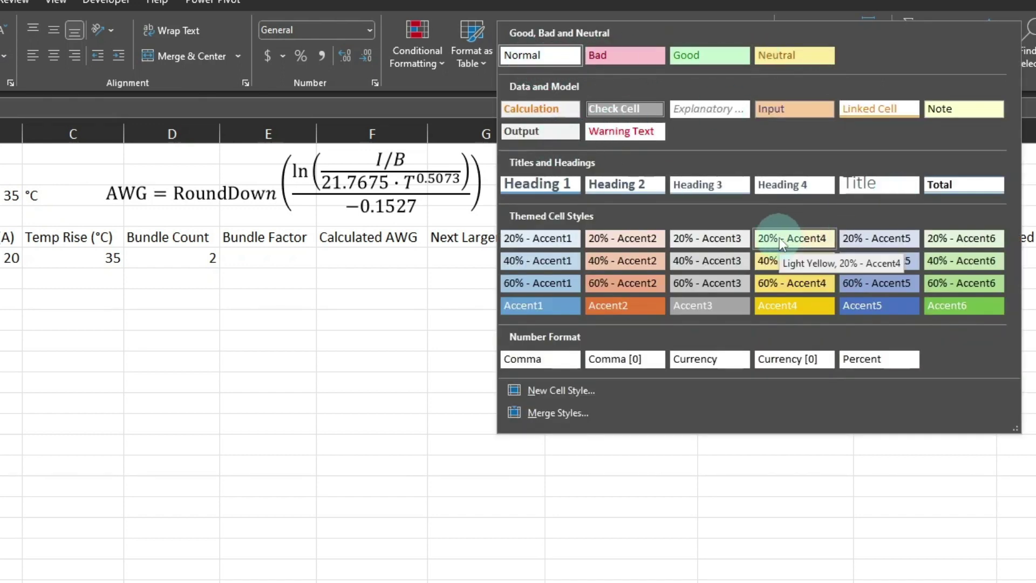
left_click(574, 414)
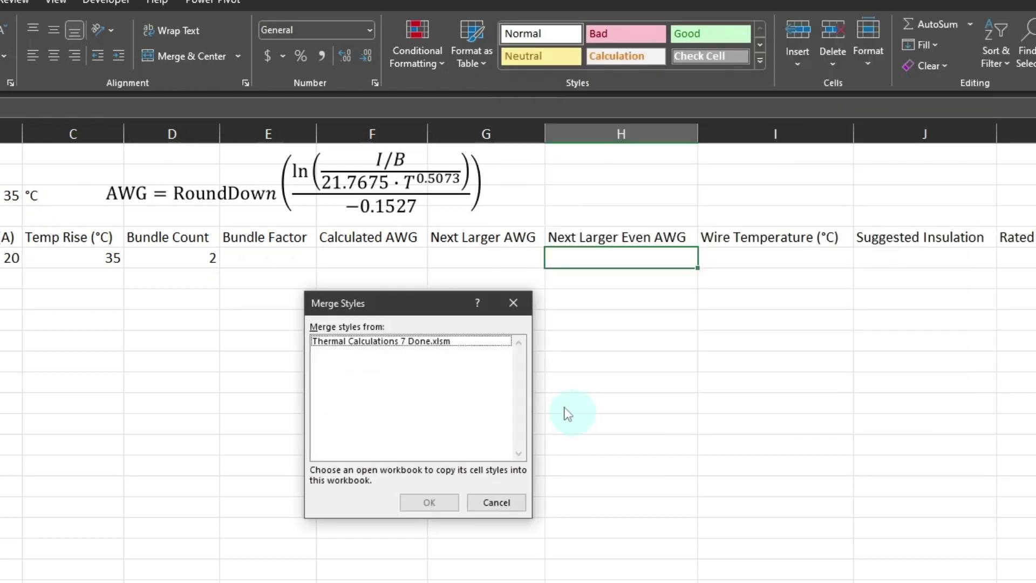
left_click(403, 342)
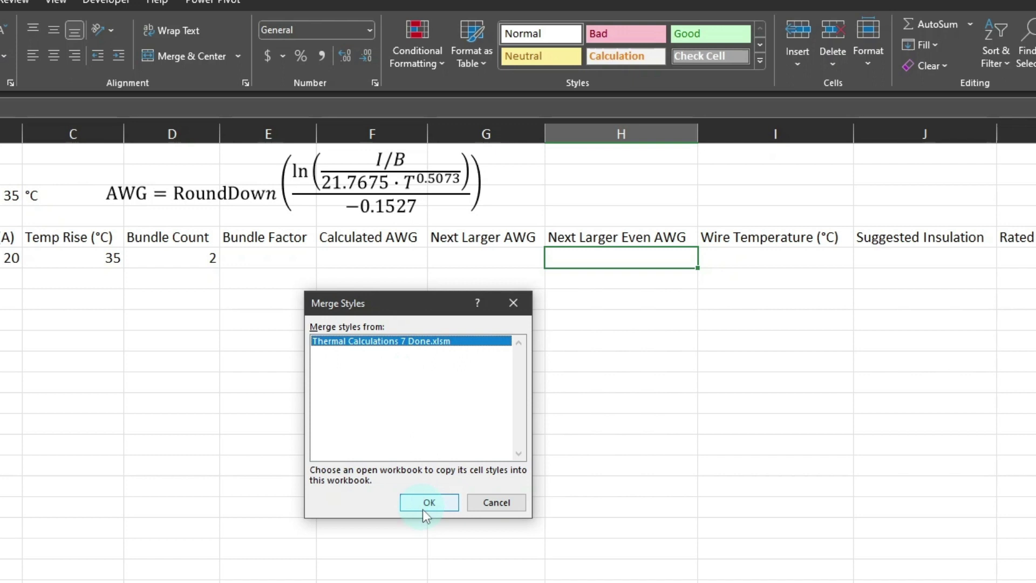
left_click(433, 501)
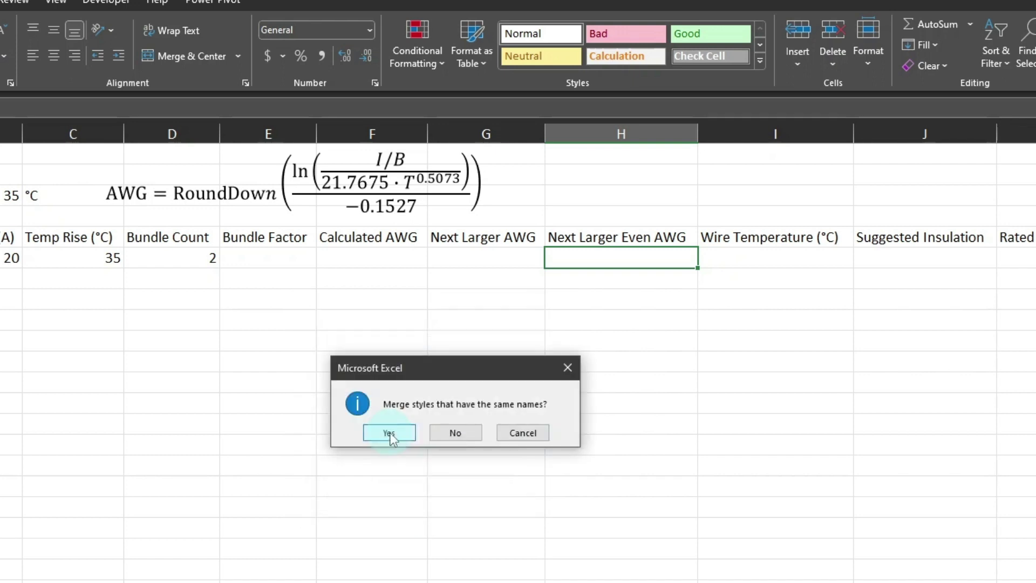
left_click(390, 433)
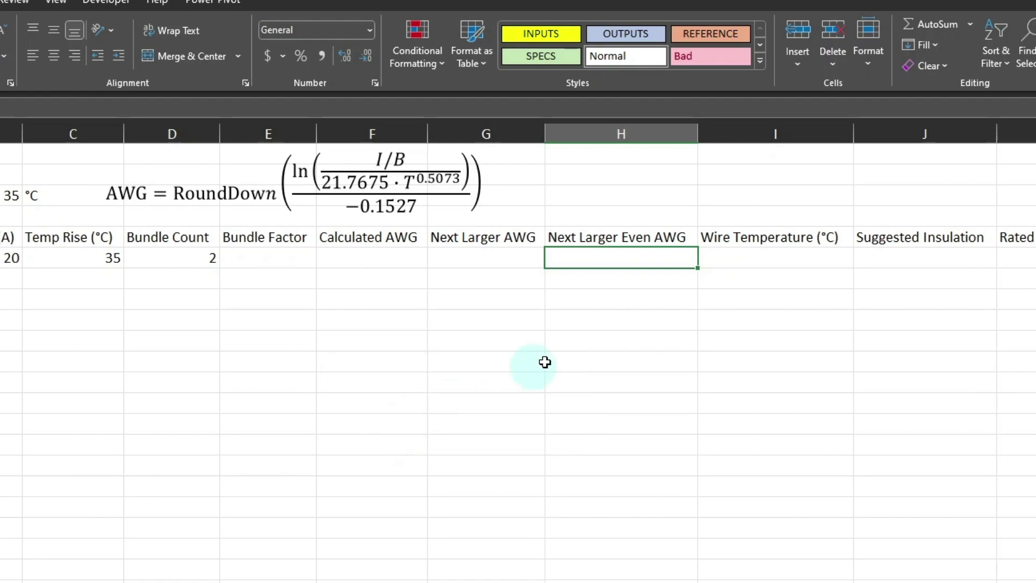
Convert A5:K6 into a table with headers and turn off its filter buttons.
left_click(201, 207)
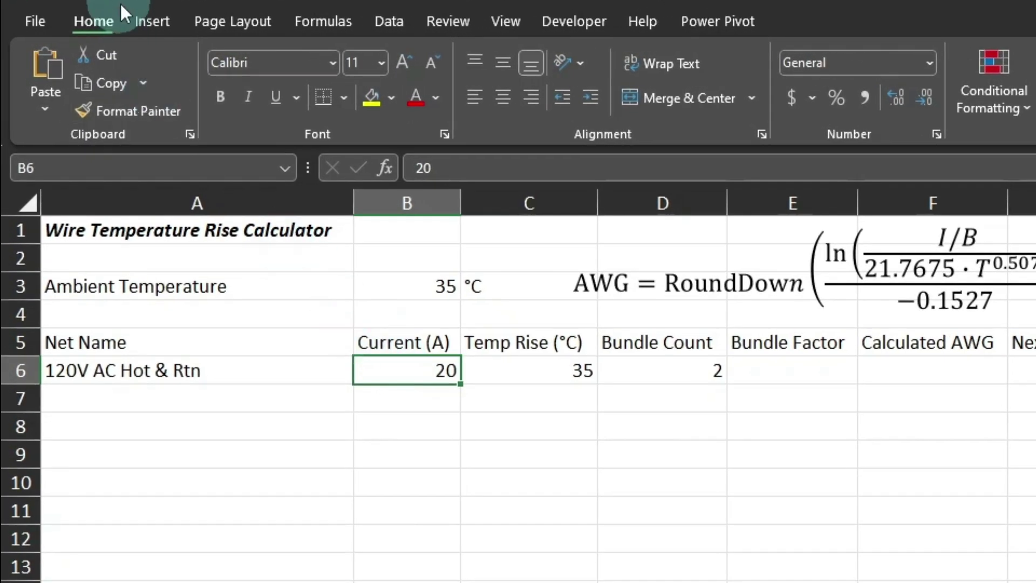
left_click(146, 21)
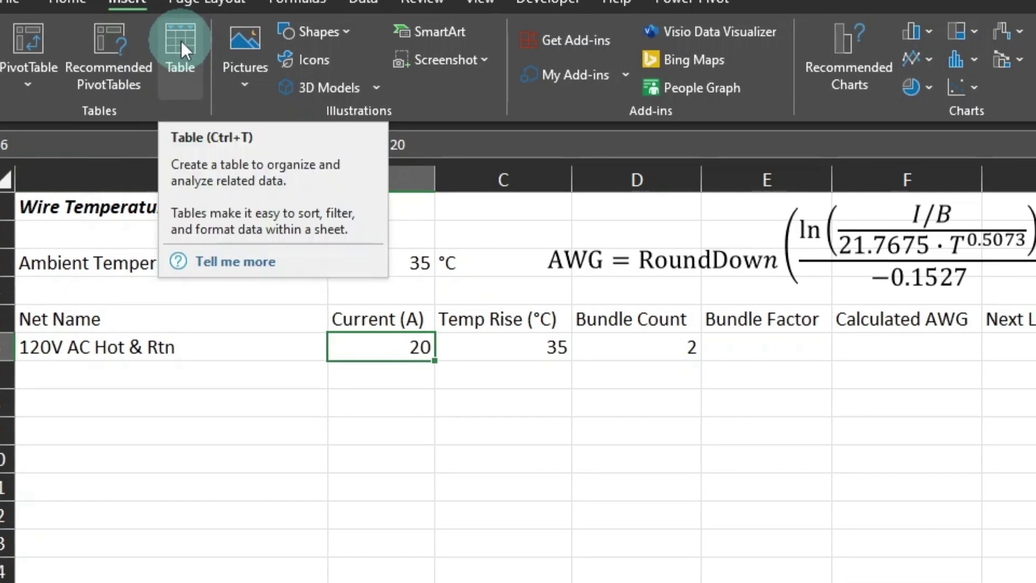
left_click(209, 61)
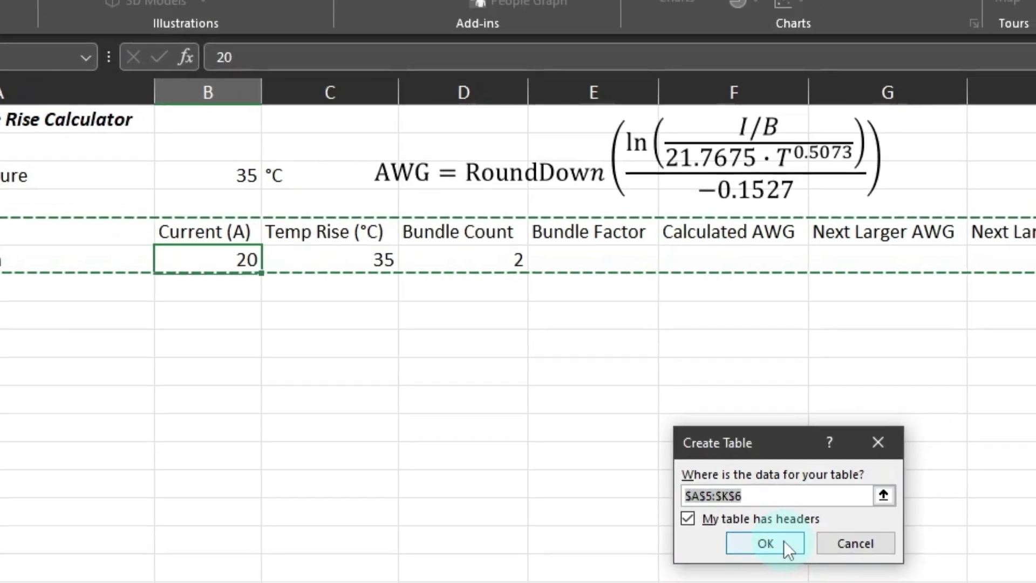
left_click(801, 488)
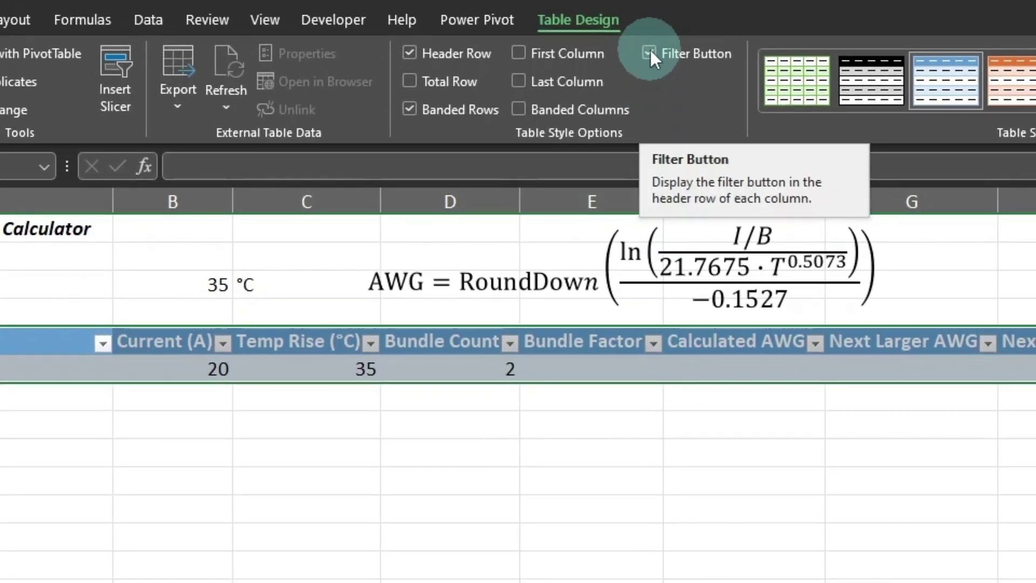
left_click(649, 53)
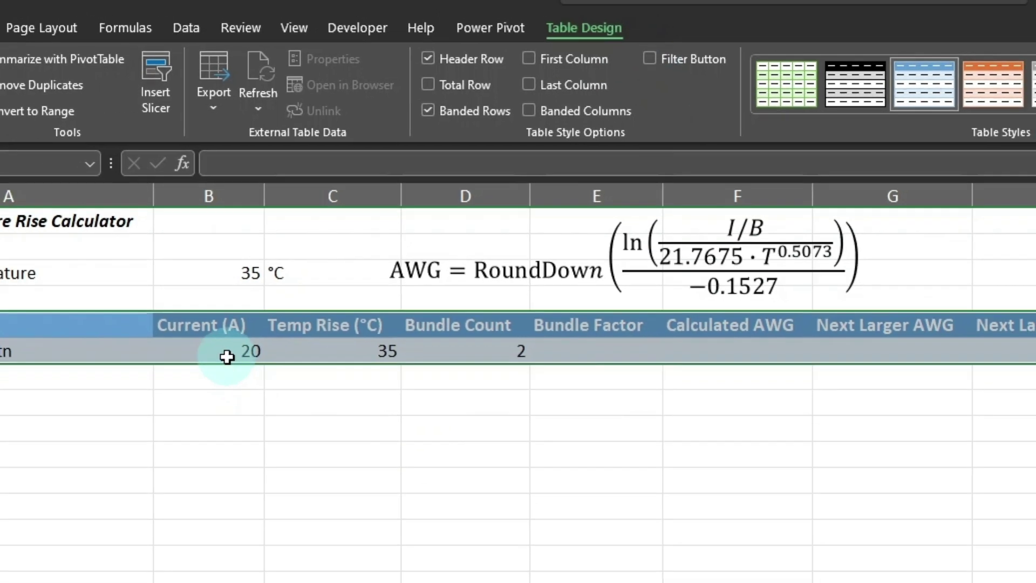
left_click(226, 356)
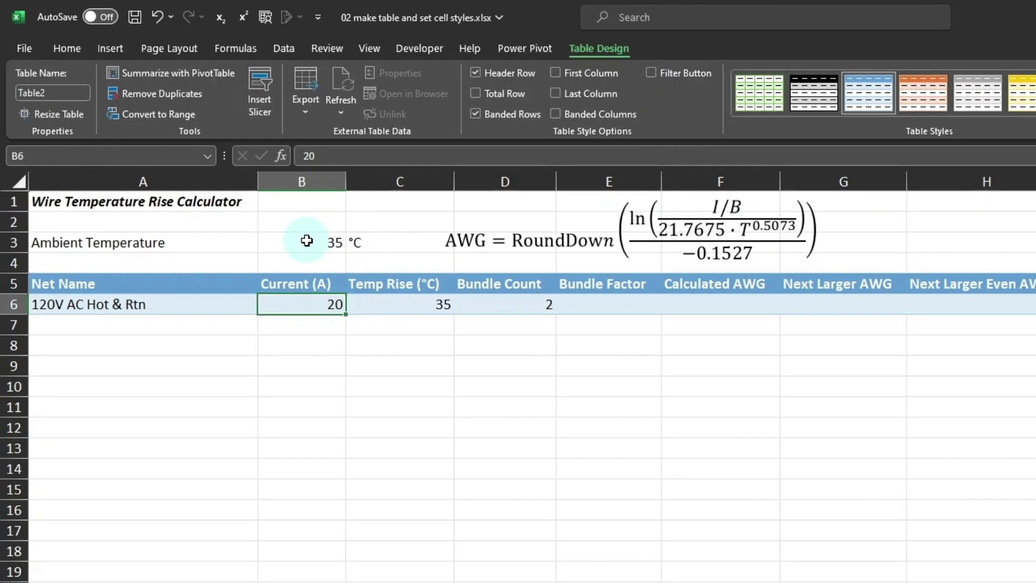
Apply the INPUTS style to B3 and B6:D6, and the OUTPUTS style to E6:K6.
left_click(306, 240)
left_click(857, 84)
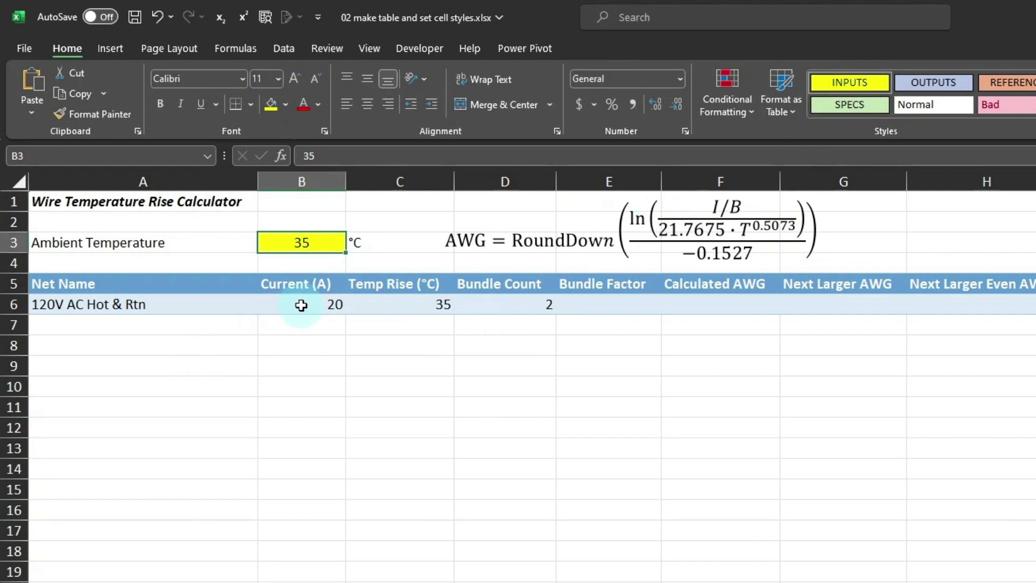
left_click_drag(301, 303, 497, 303)
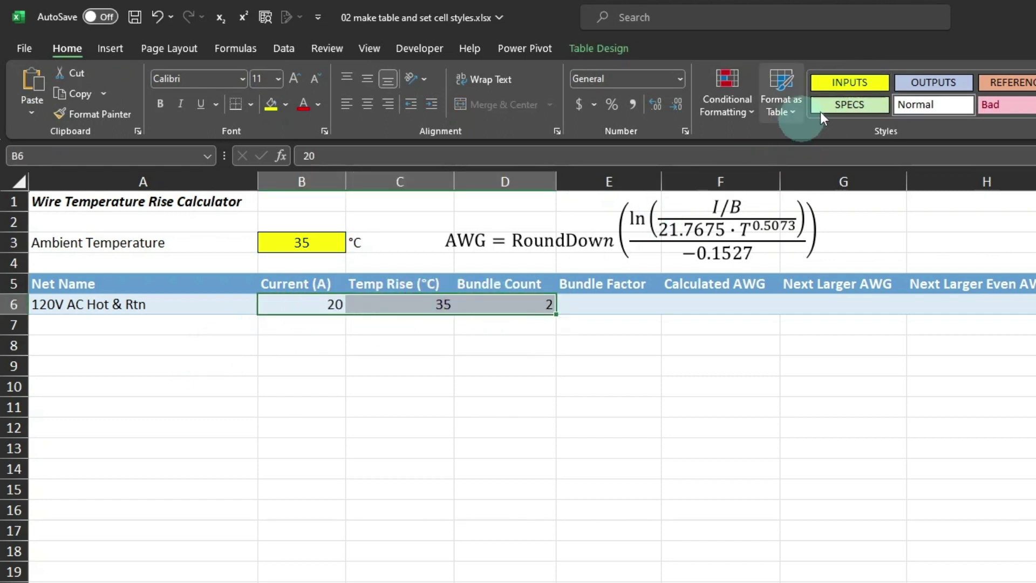
left_click(851, 84)
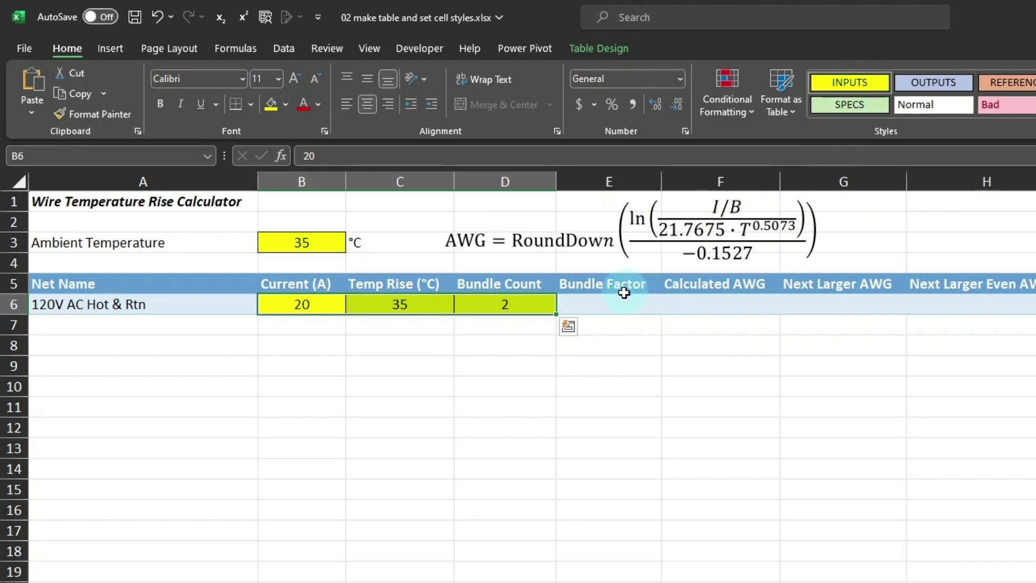
left_click_drag(525, 303, 962, 304)
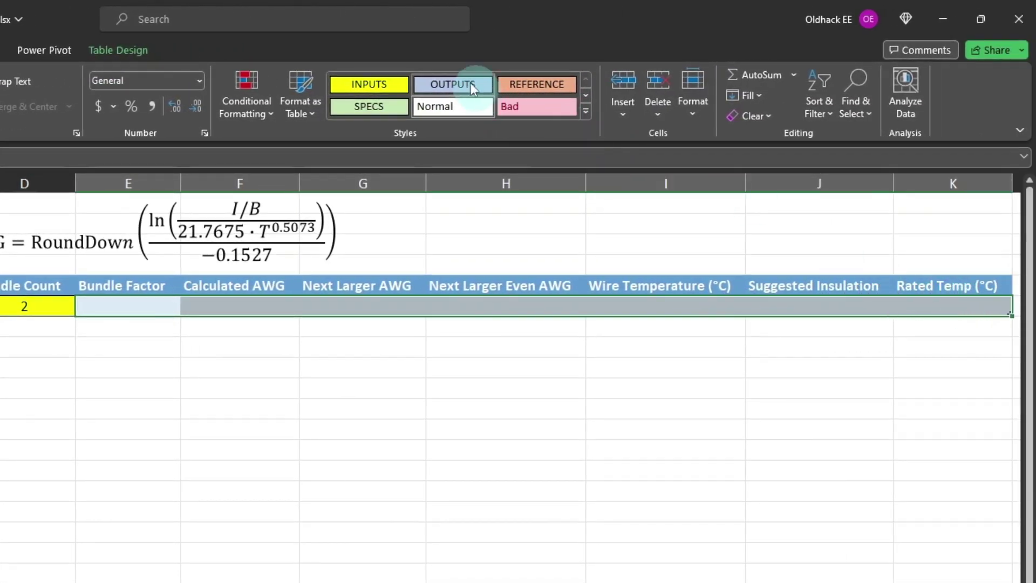
left_click(468, 82)
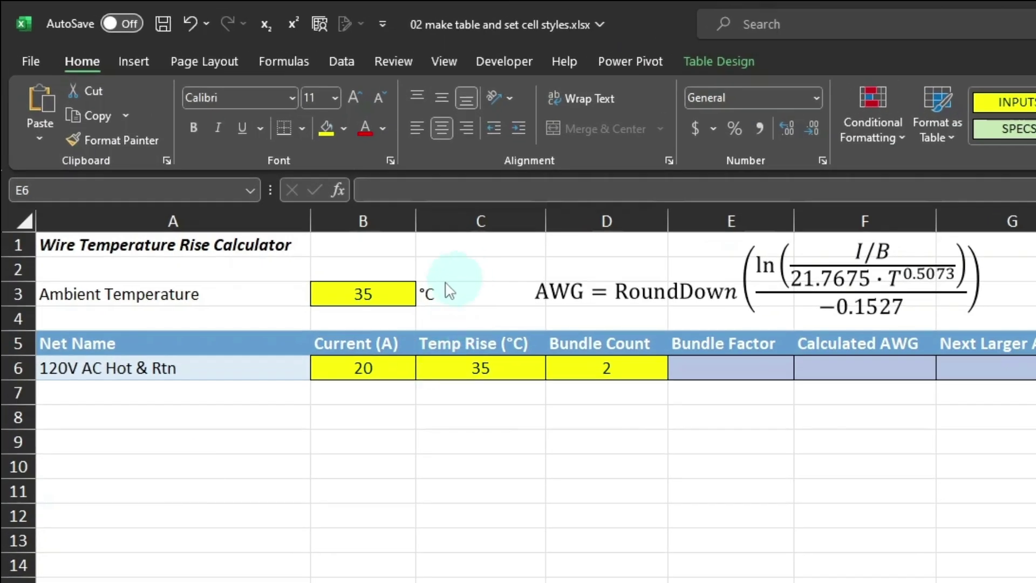
left_click(377, 292)
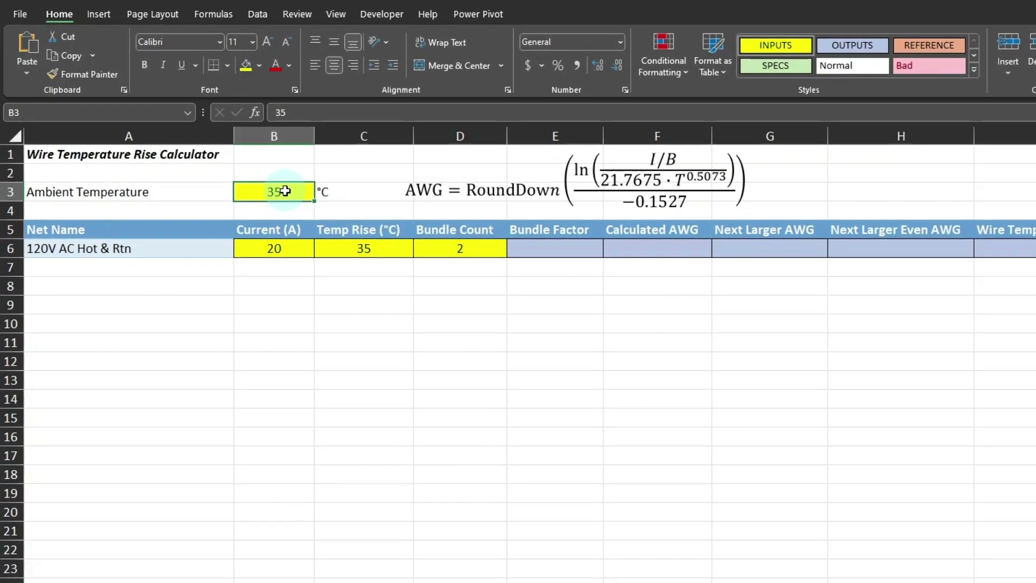
Allow only decimal values from -20 to 200 in ambient temperature cell B3.
left_click(264, 16)
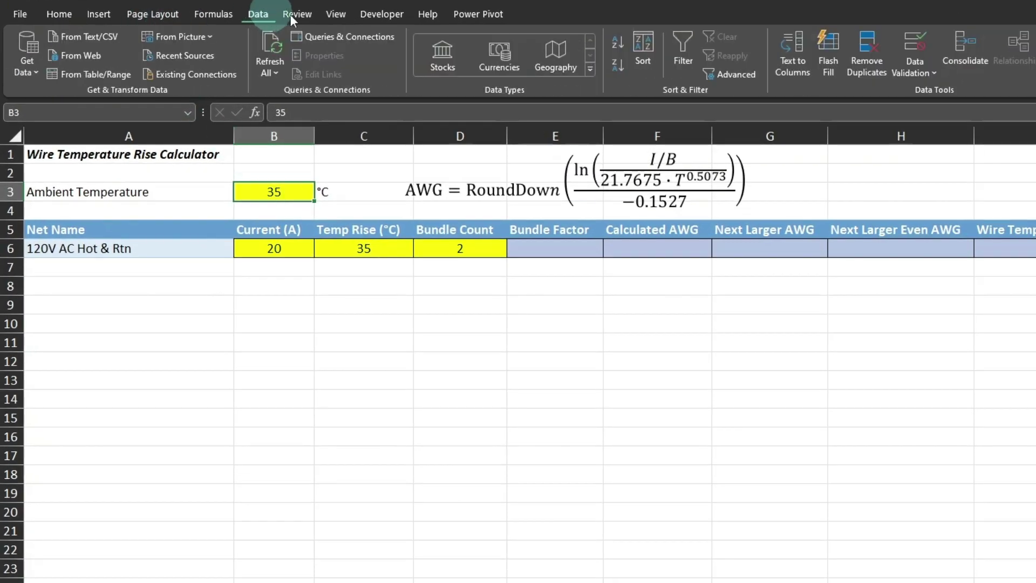
left_click(917, 72)
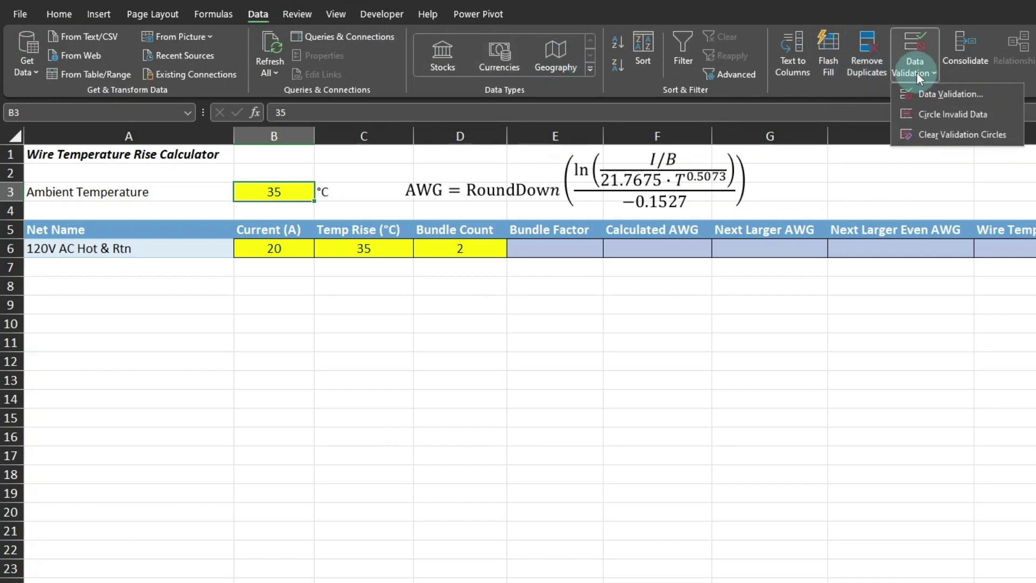
left_click(930, 94)
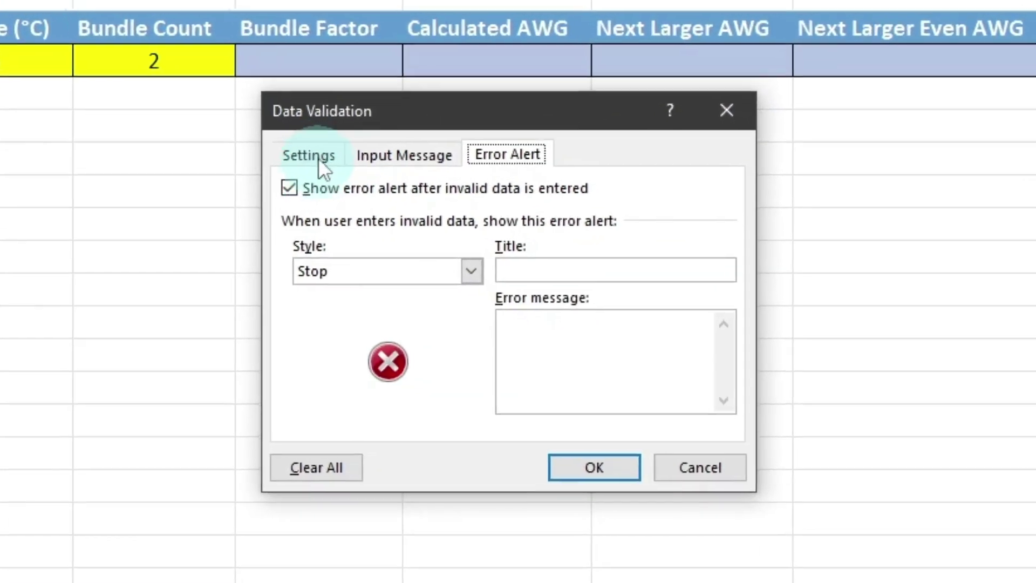
left_click(319, 162)
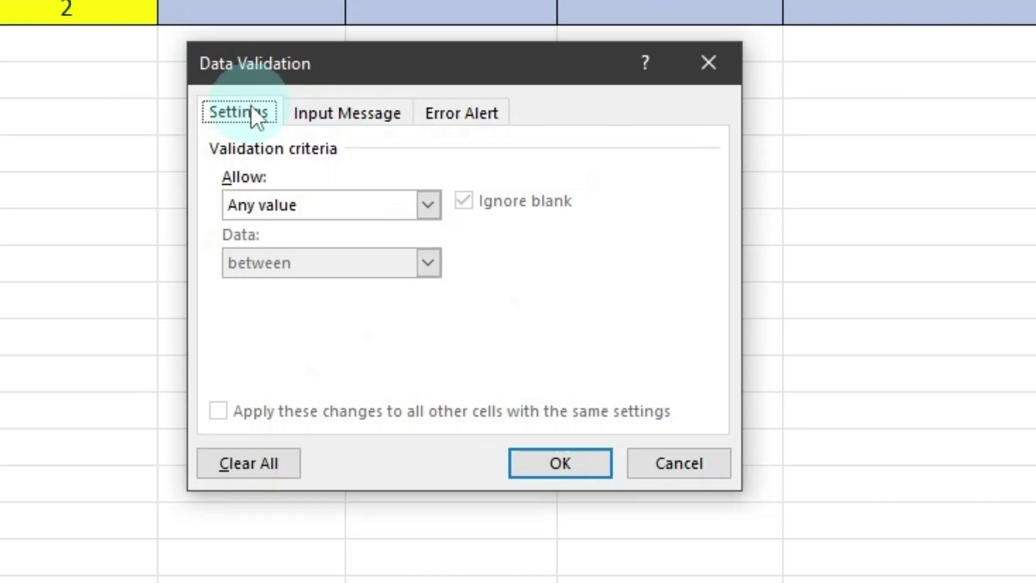
left_click(432, 205)
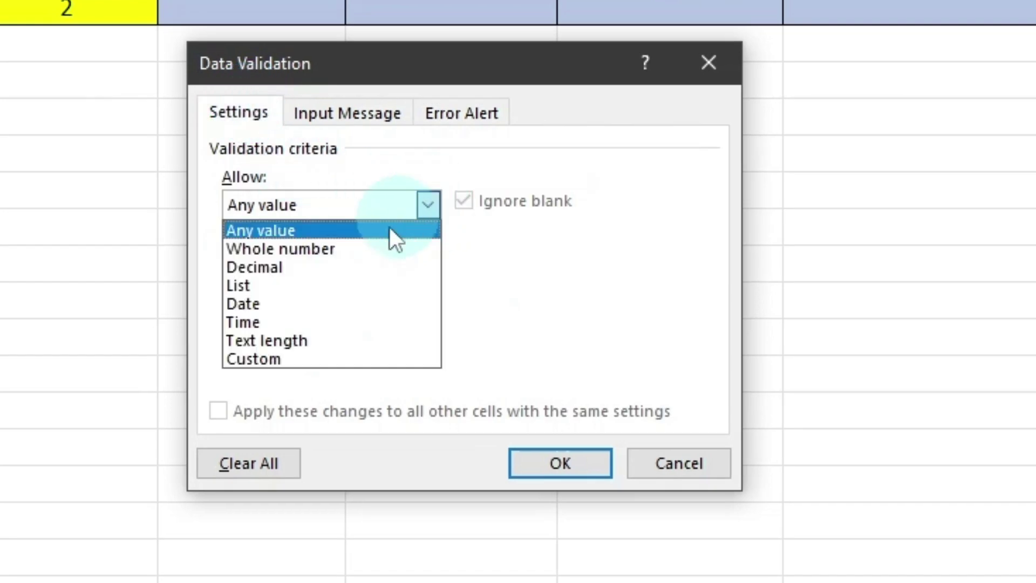
left_click(313, 268)
left_click(319, 327)
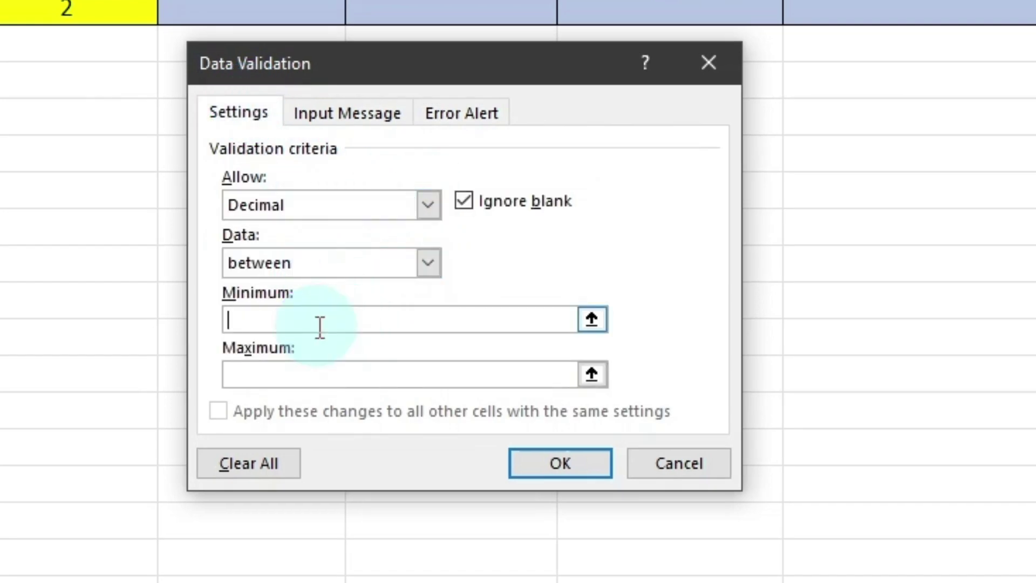
type("-20")
left_click(322, 384)
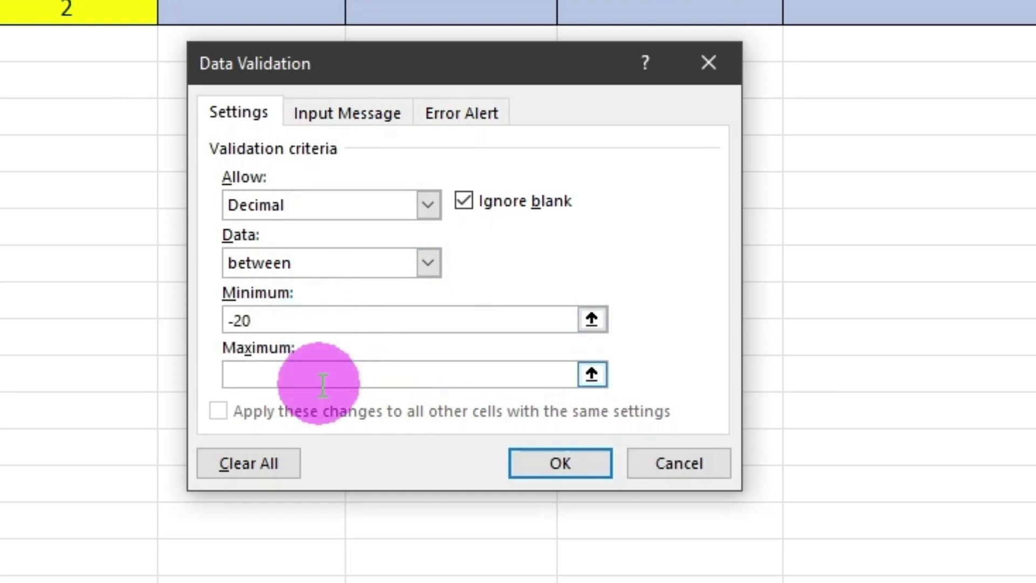
type("200")
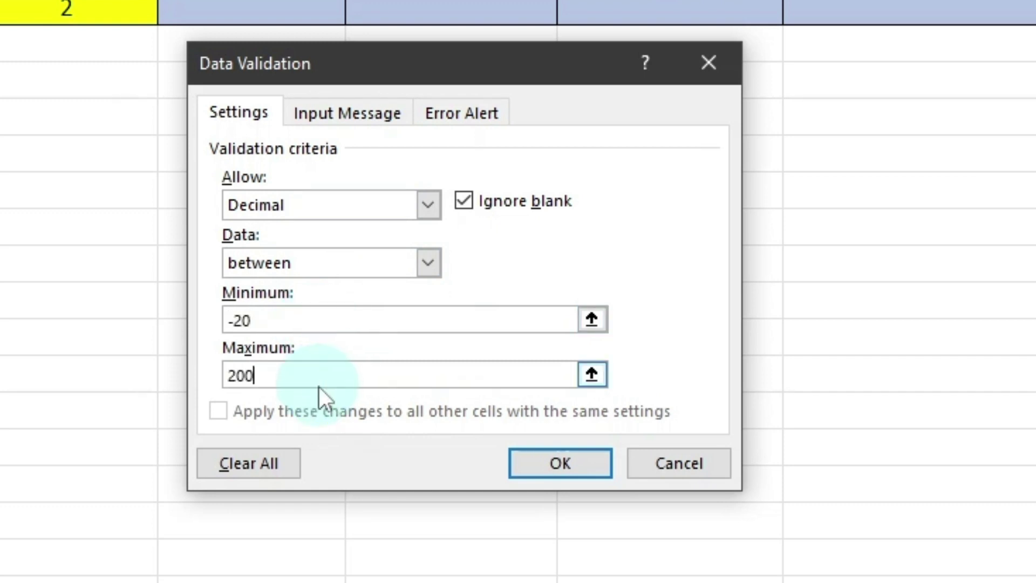
Add an Information alert asking 'Is that really the temperature you wanted to enter?'.
left_click(313, 113)
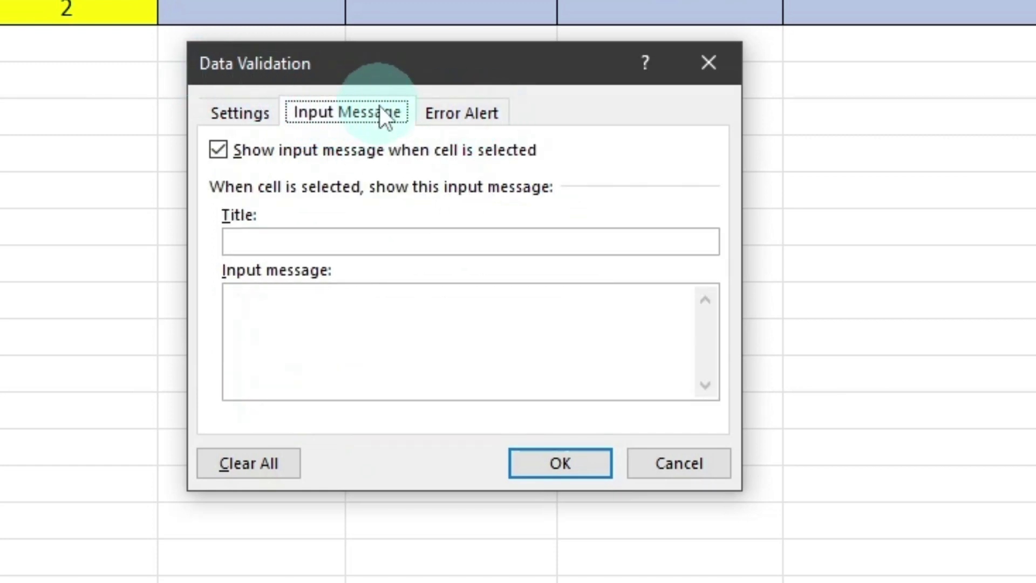
left_click(445, 114)
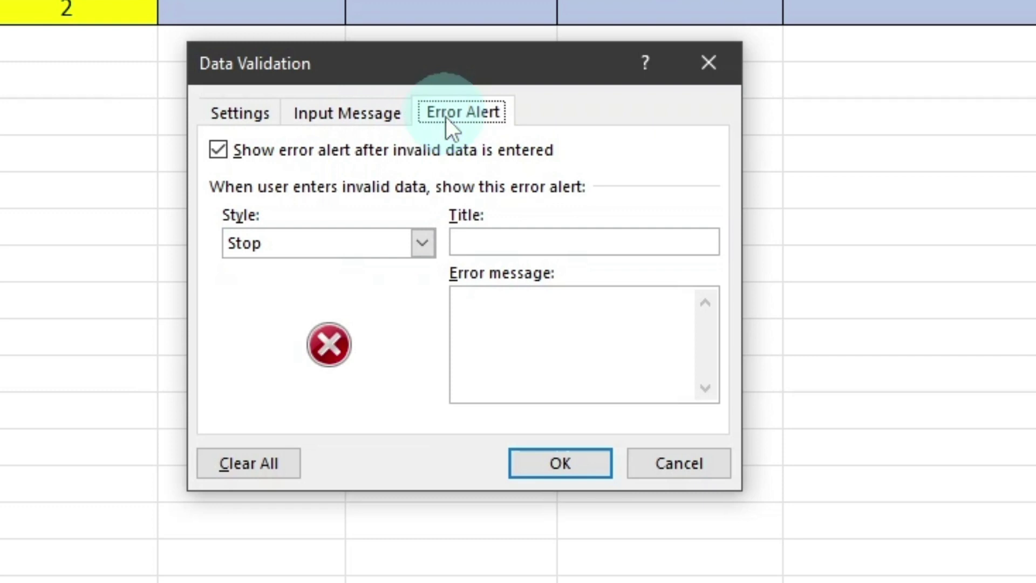
left_click(422, 243)
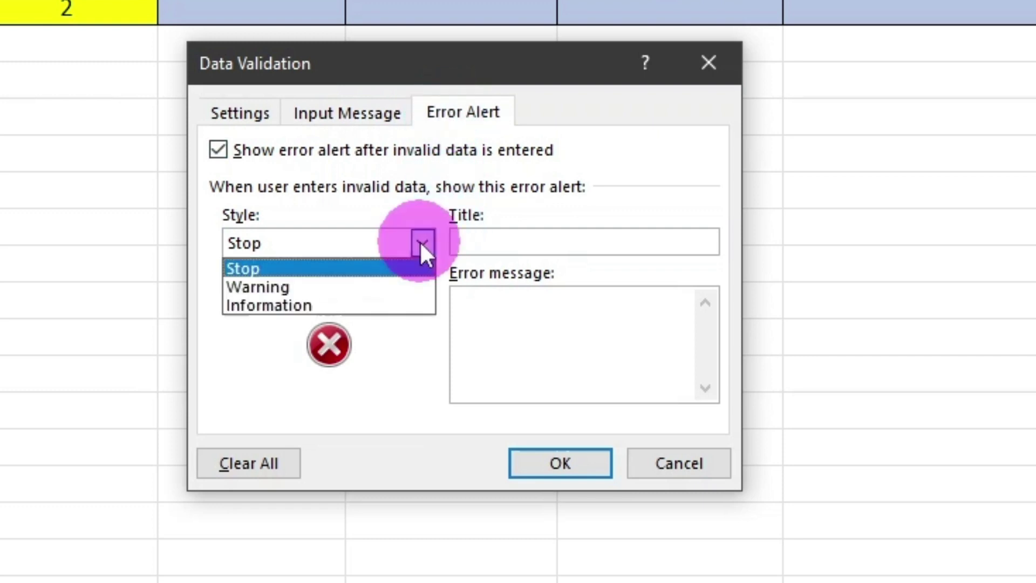
left_click(300, 306)
left_click(511, 314)
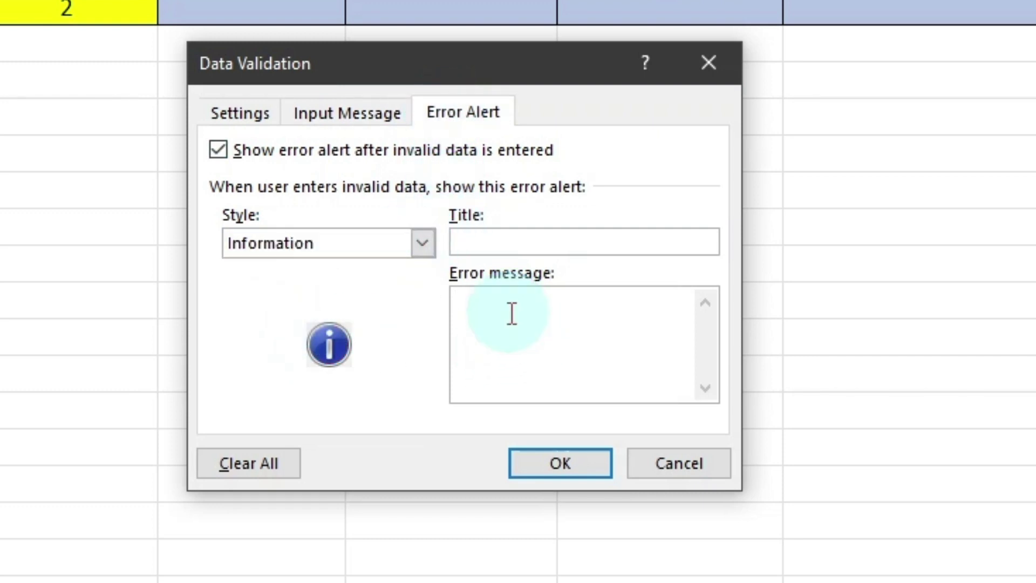
type("Is that really the temperature you wanted to enter?")
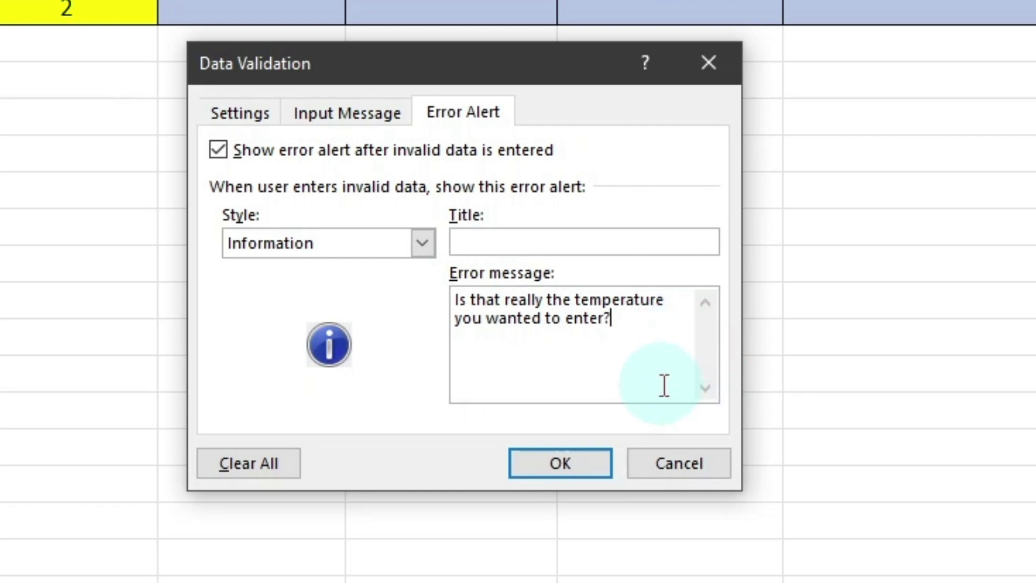
left_click(563, 465)
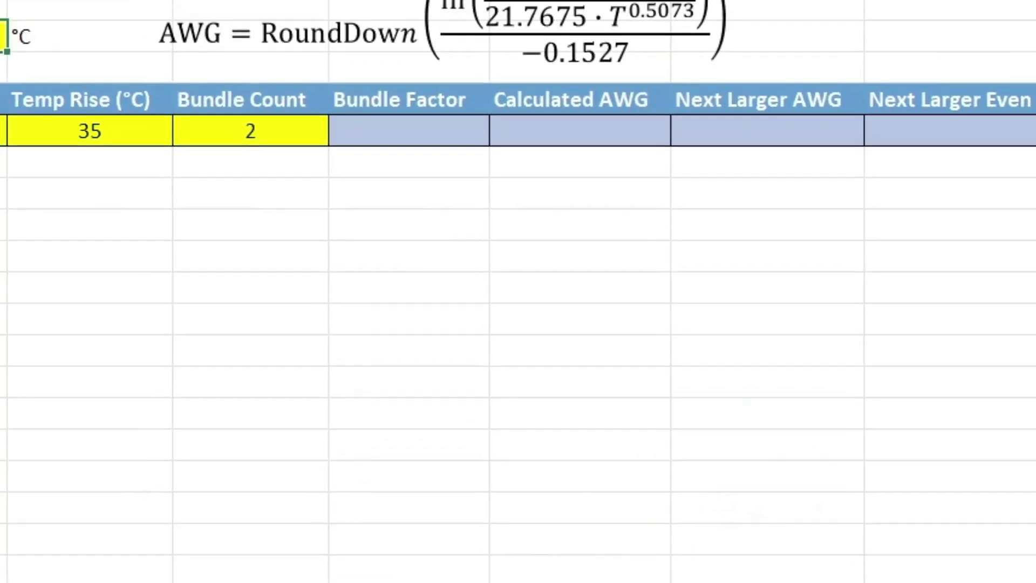
left_click(97, 130)
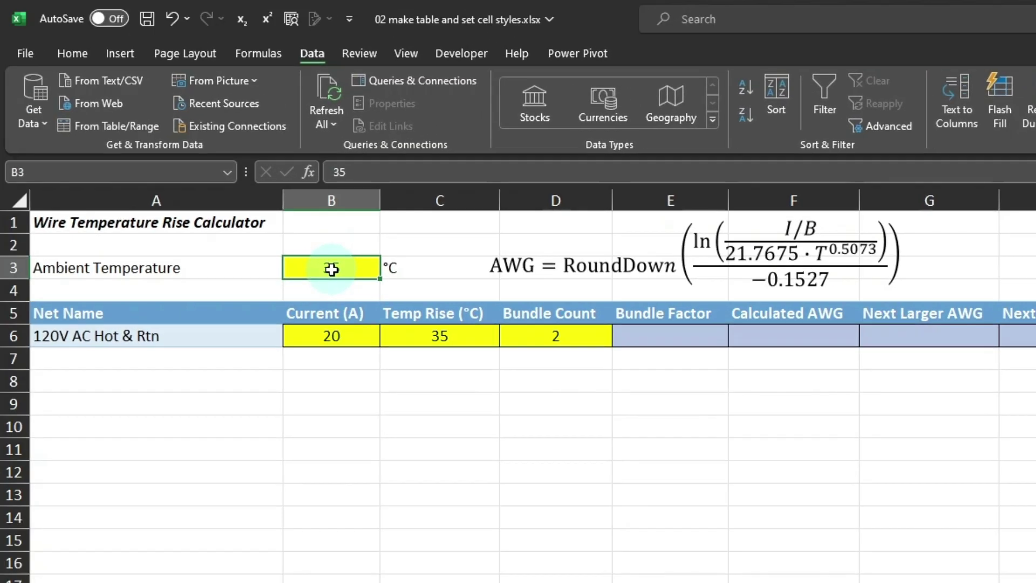
type("-200")
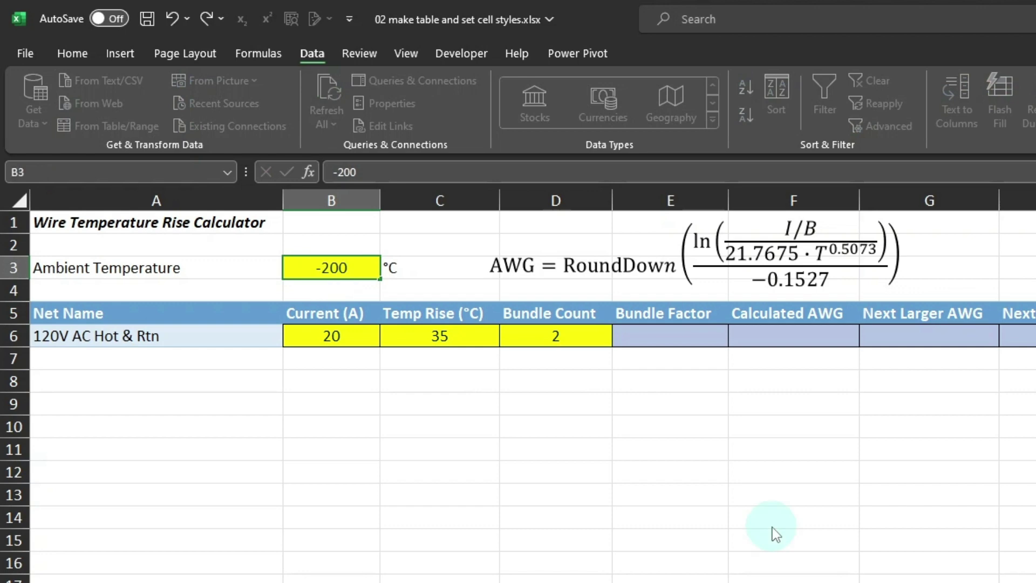
key("Return")
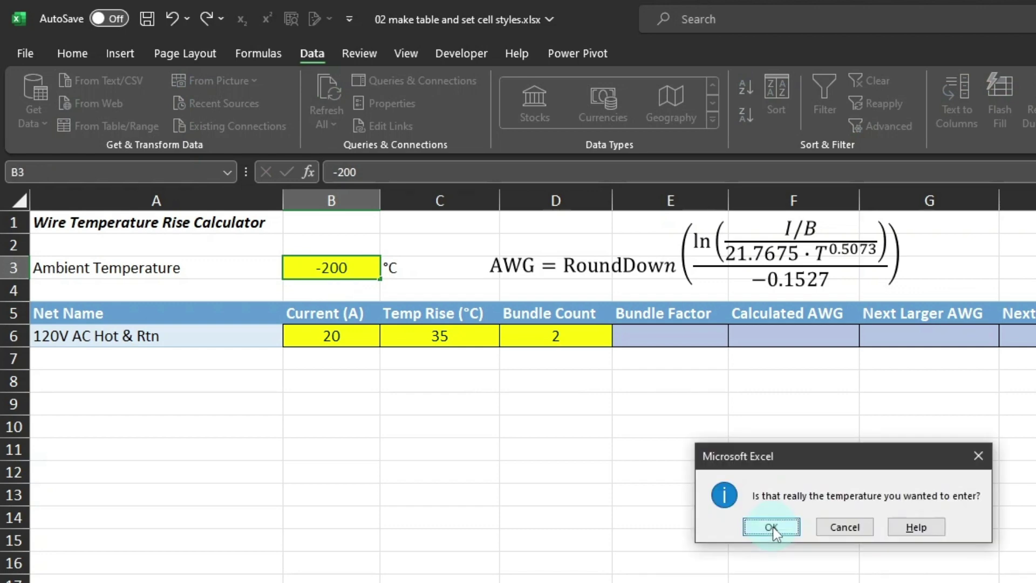
left_click(772, 527)
left_click(327, 265)
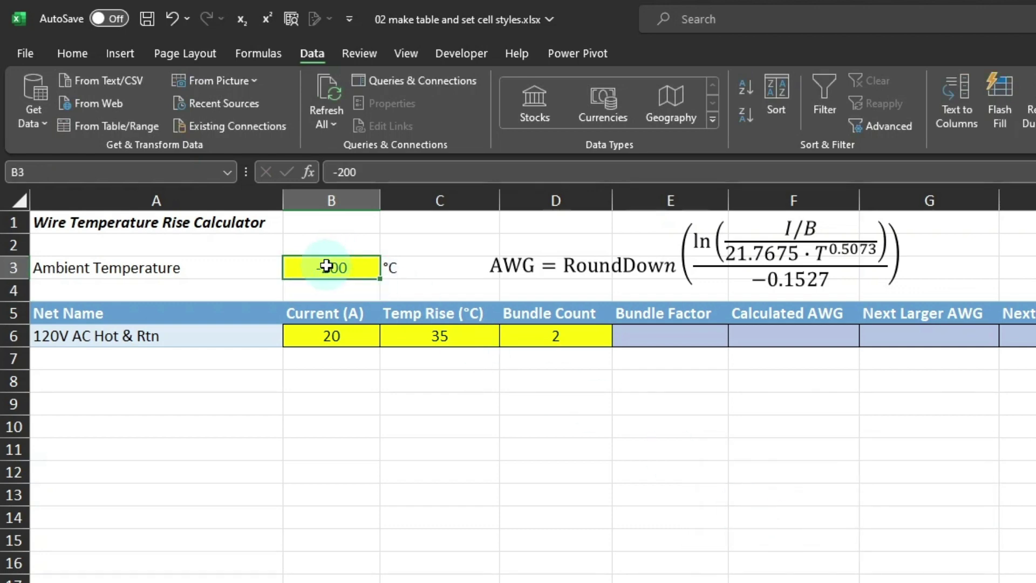
type("400")
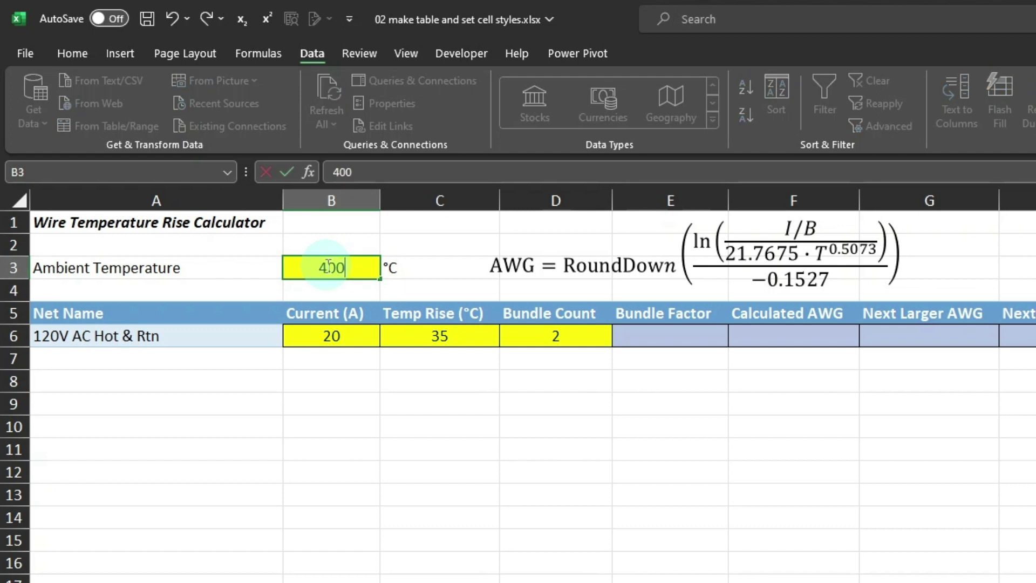
key("Return")
left_click(772, 527)
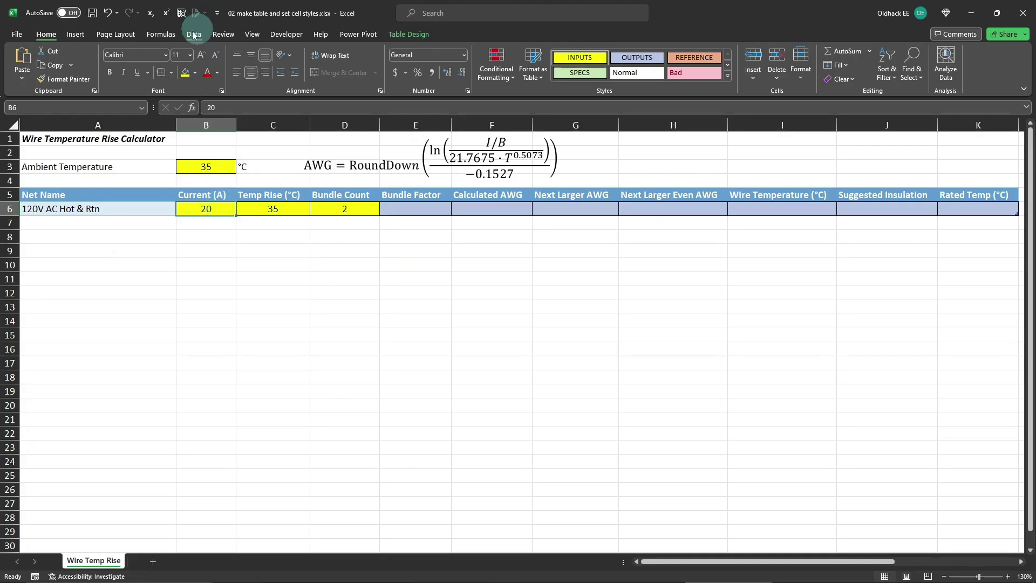
left_click(312, 52)
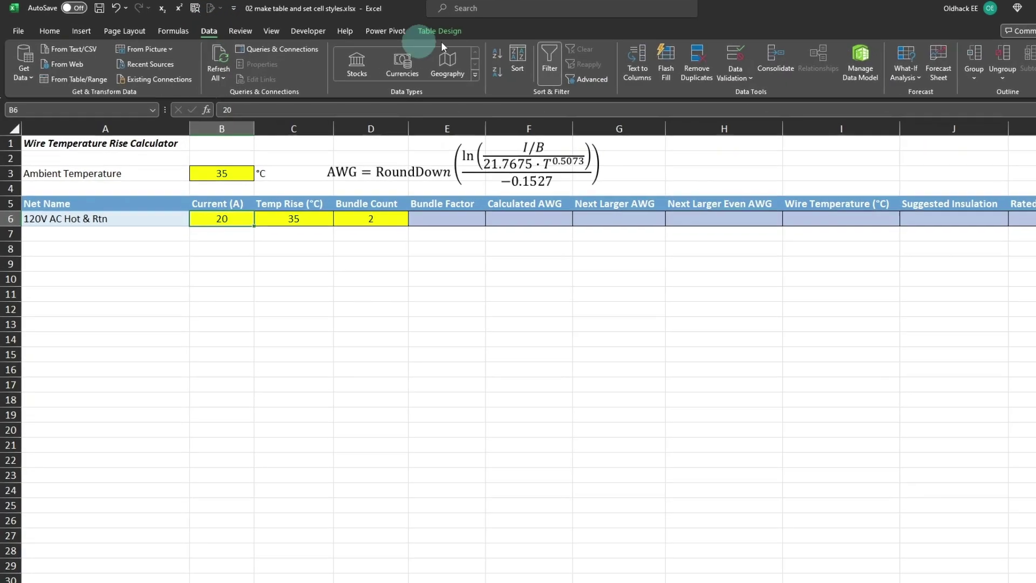
Allow only decimals greater than 0 in the Current cell B6.
left_click(676, 73)
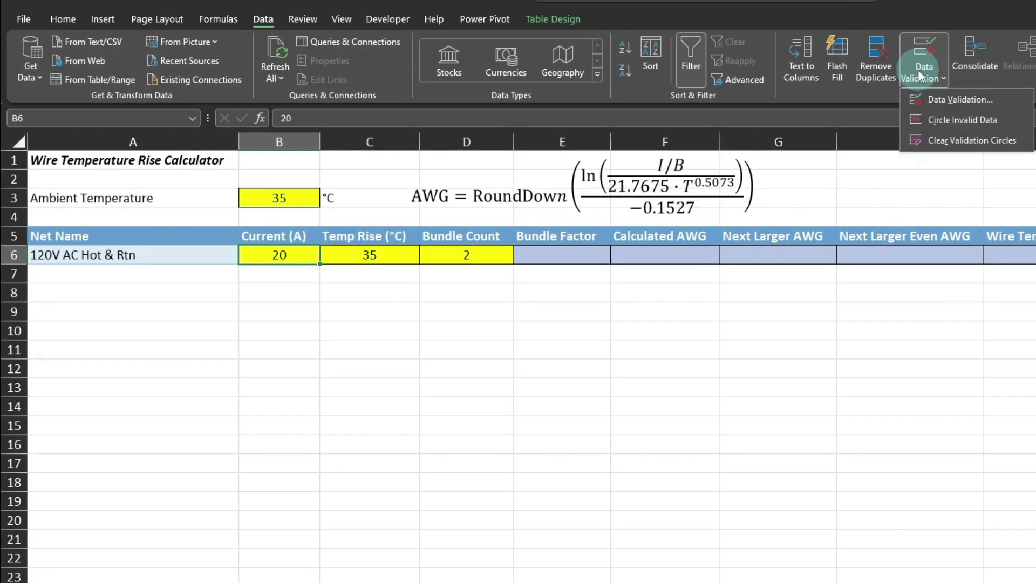
left_click(954, 99)
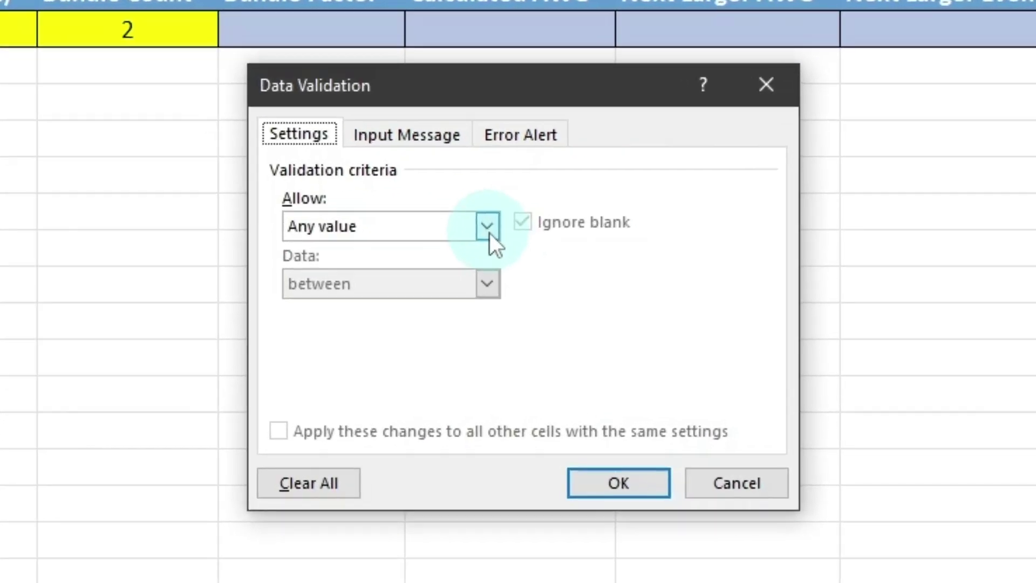
left_click(623, 332)
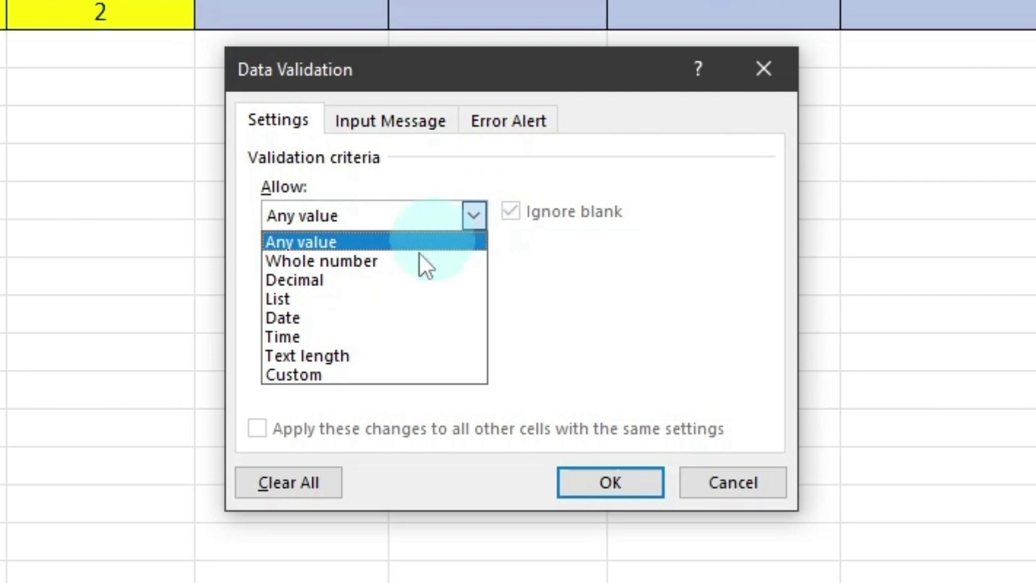
left_click(321, 280)
left_click(474, 274)
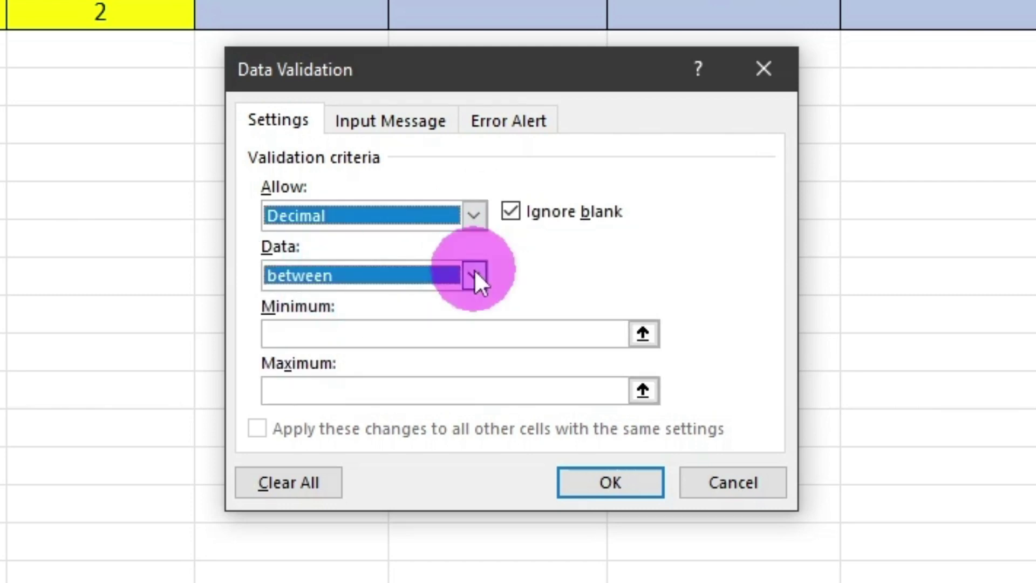
left_click(347, 376)
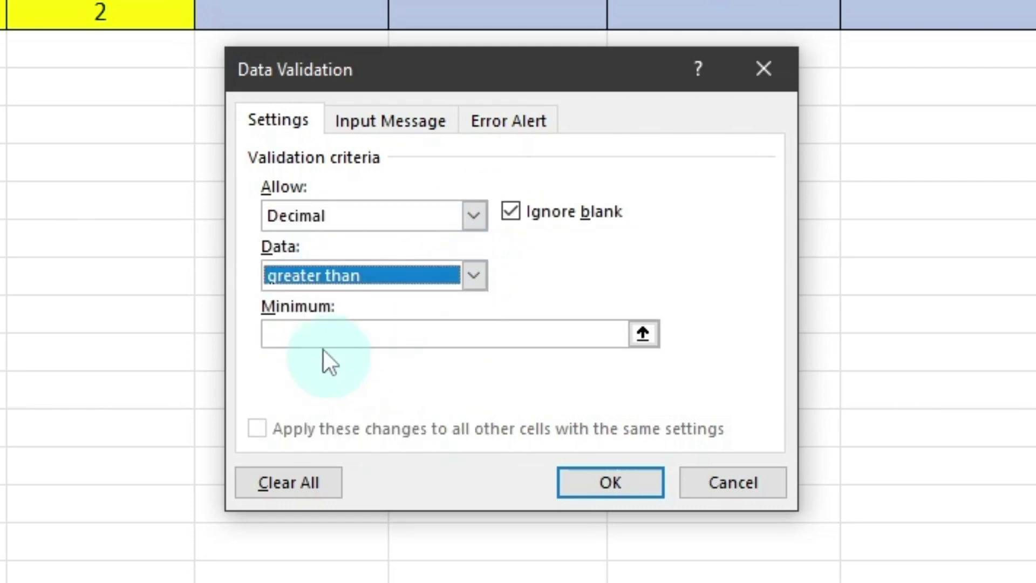
left_click(316, 338)
type("0")
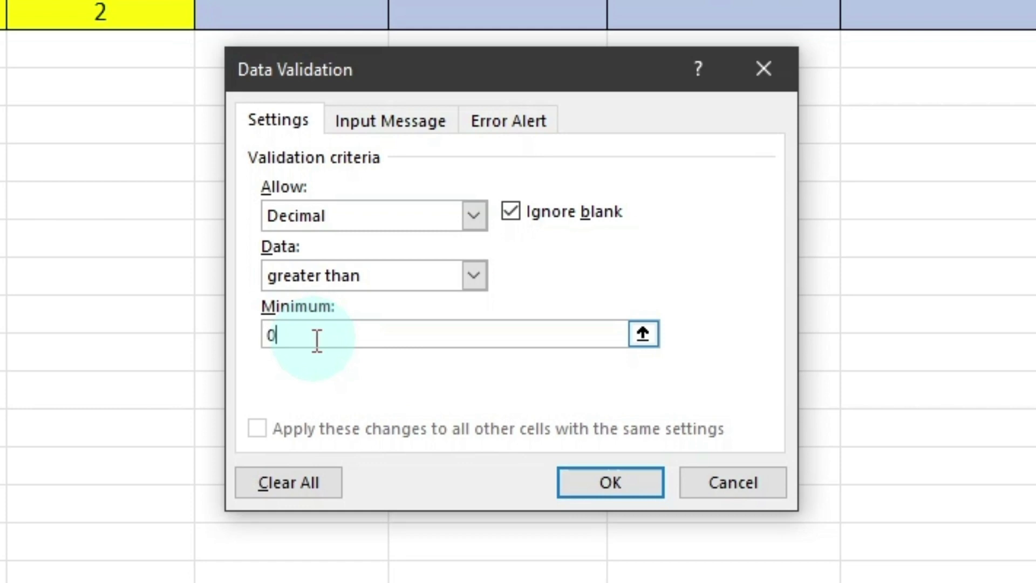
Add a 'Wire Current' input prompt reading 'Must be greater than zero.'.
left_click(388, 120)
left_click(461, 258)
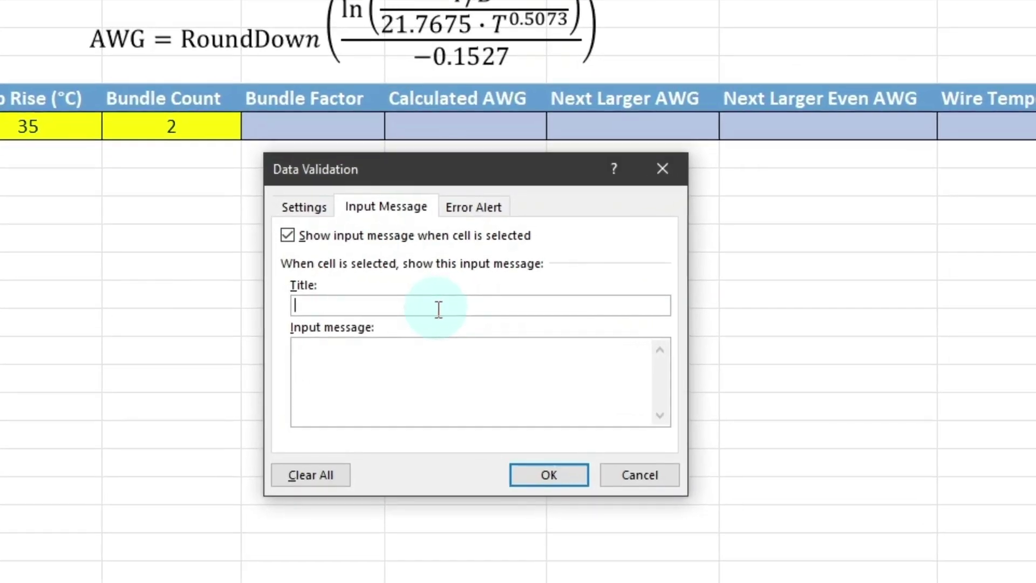
type("Wire Current")
left_click(413, 357)
type("M")
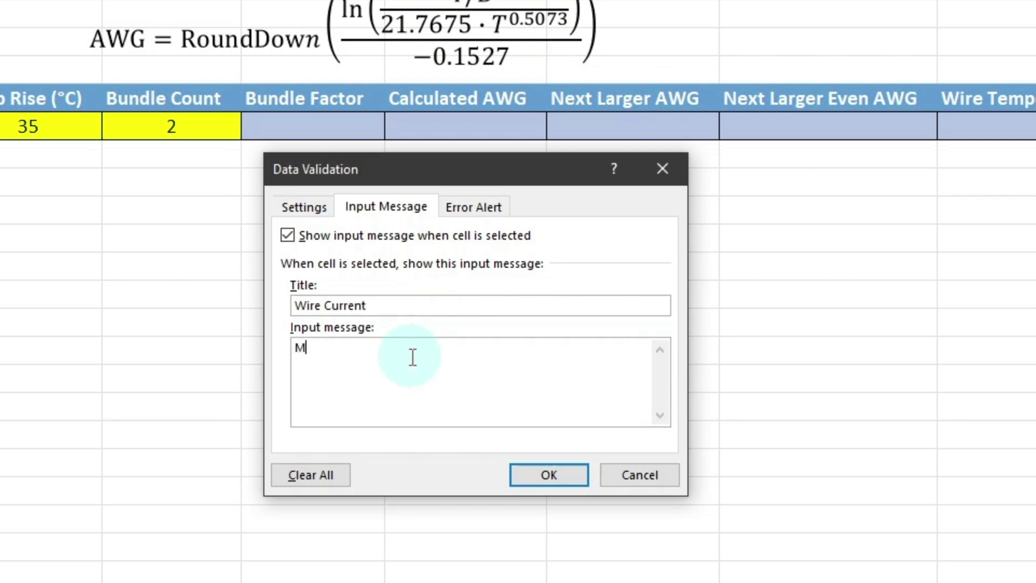
type("ust be greater than zero.")
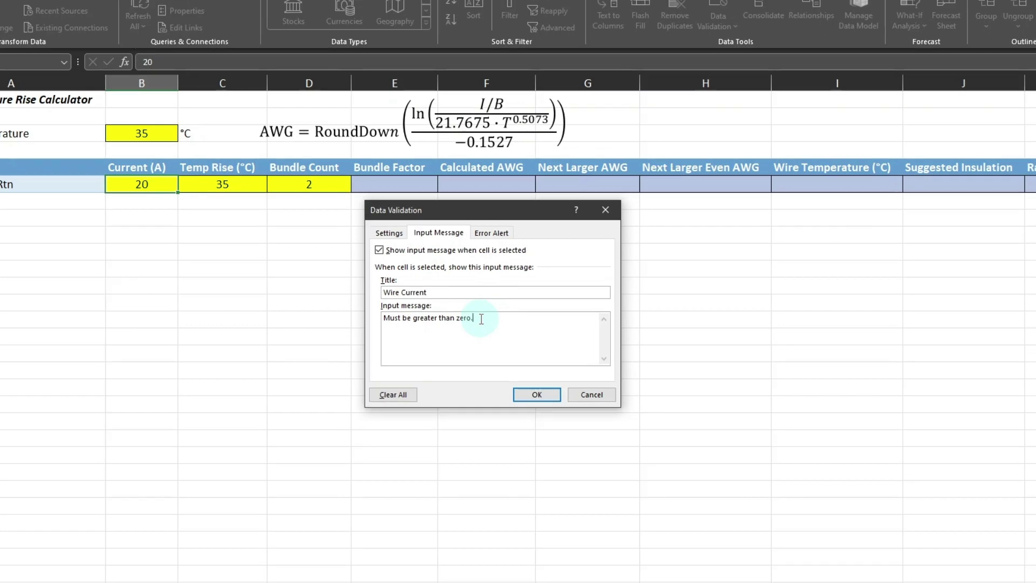
left_click(190, 304)
key("ctrl+c")
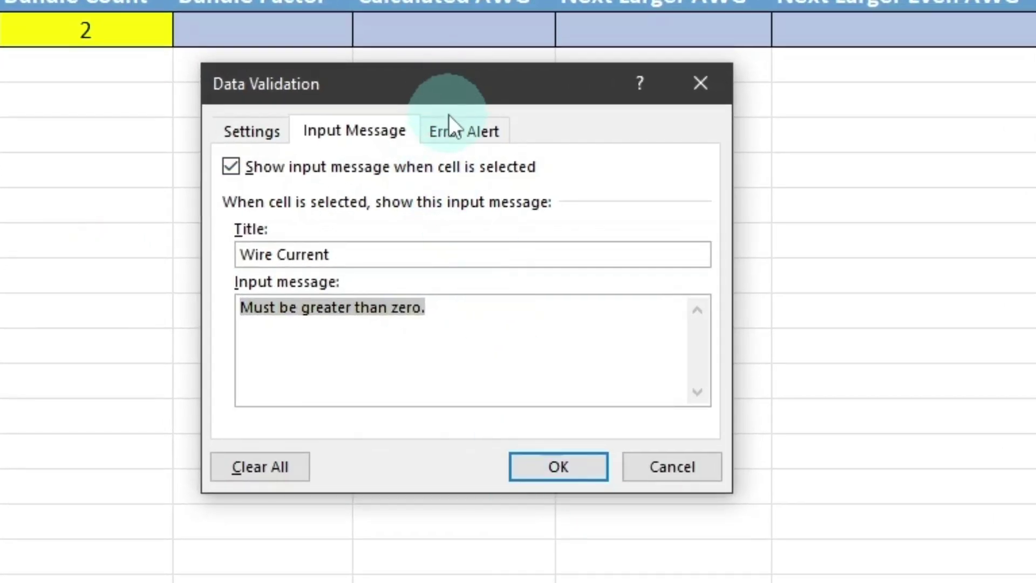
Use 'Must be greater than zero.' as the stop alert's title and message.
left_click(446, 129)
left_click(461, 254)
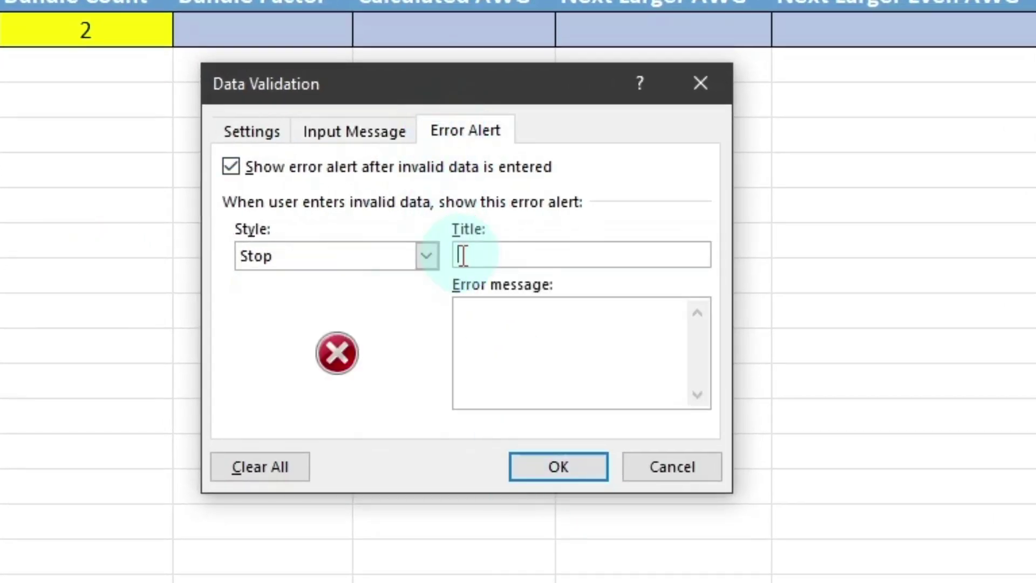
key("ctrl+v")
left_click(518, 319)
key("ctrl+v")
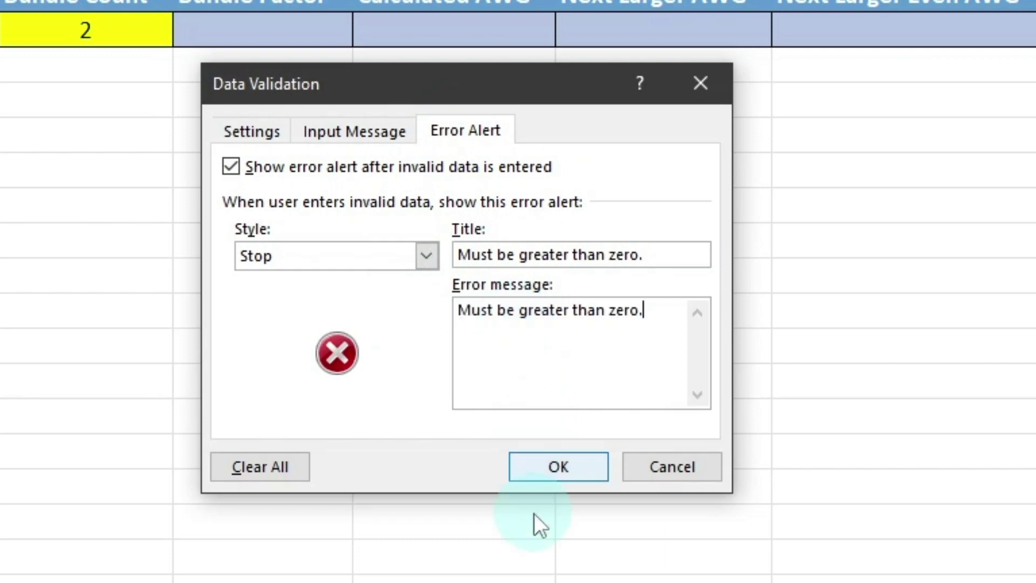
left_click(545, 468)
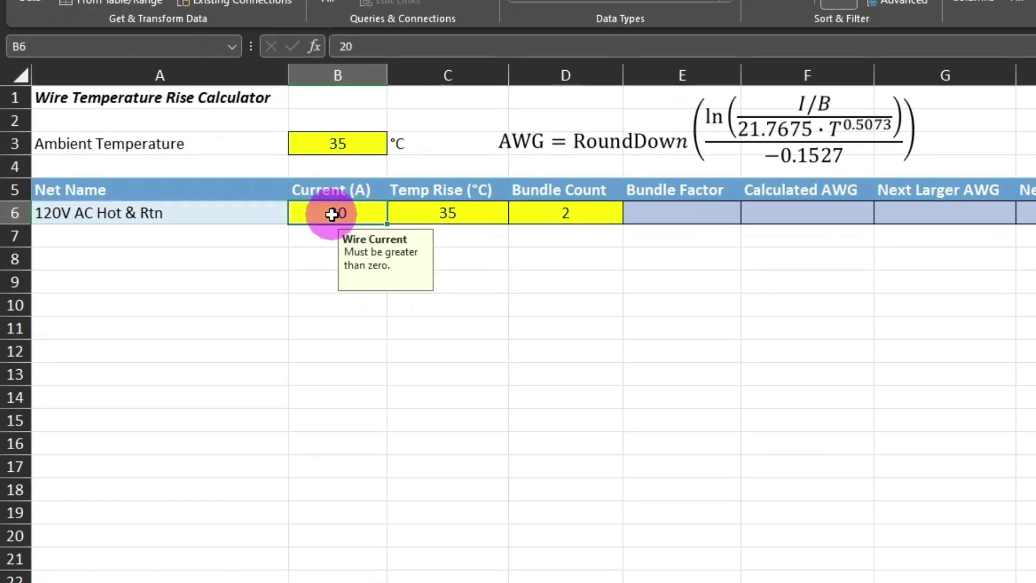
Test the rule with 0, cancel the rejected entry, and move to C6.
type("0")
key("Return")
left_click(784, 408)
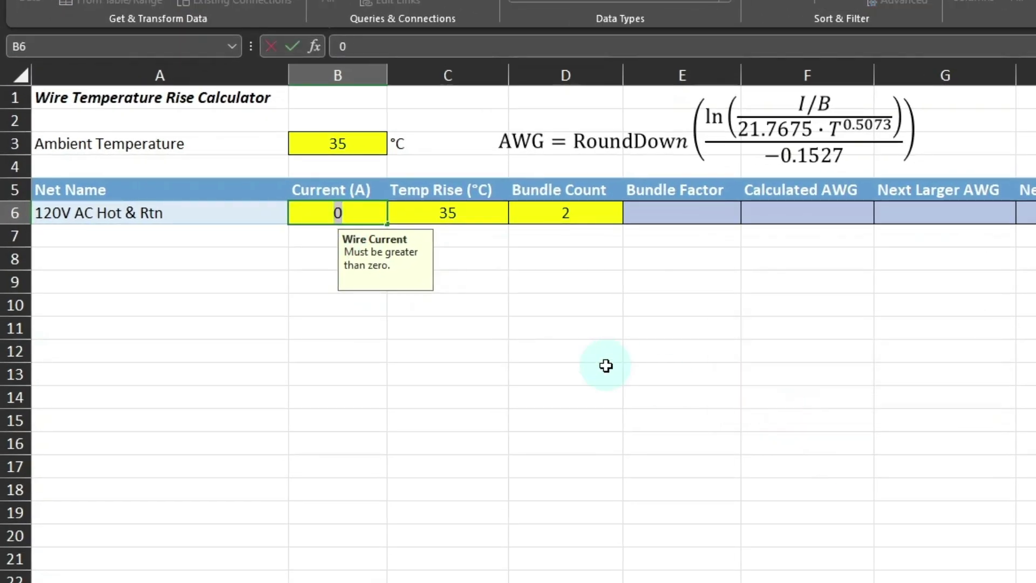
key("Escape")
key("Tab")
left_click(922, 67)
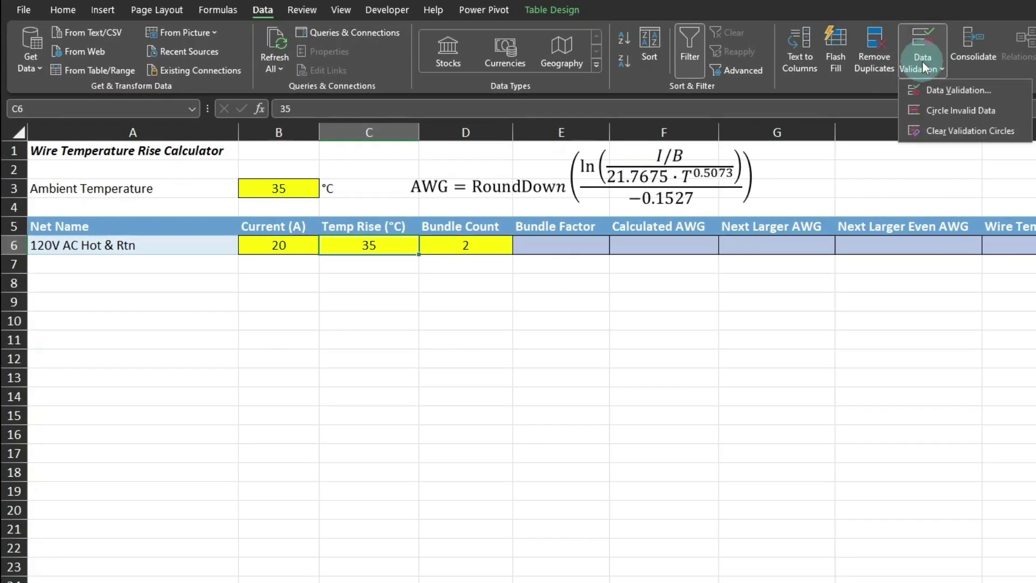
Allow only decimals from 1 to 140 in the Temp Rise cell C6.
left_click(937, 92)
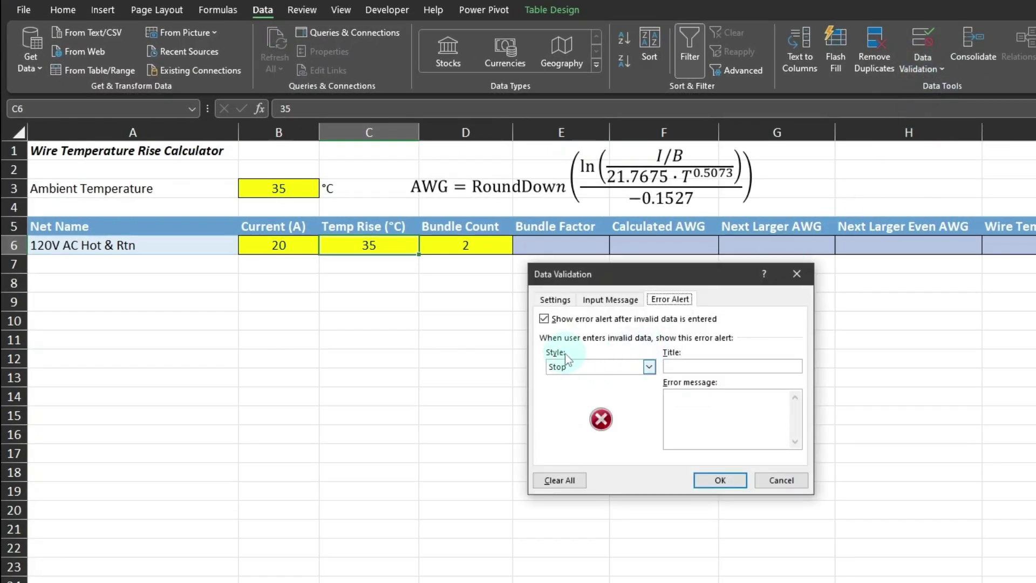
left_click(546, 301)
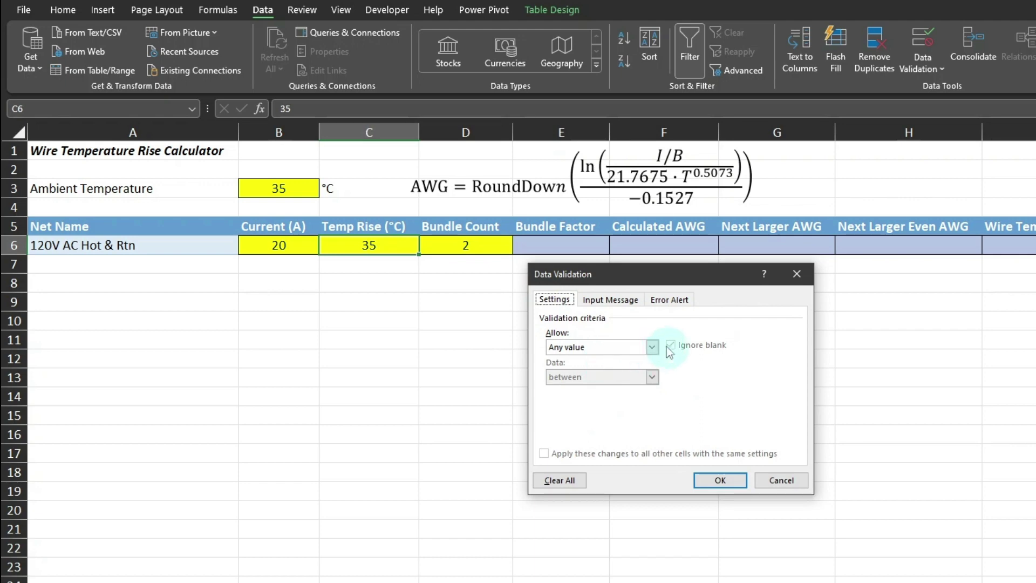
left_click(653, 348)
left_click(602, 381)
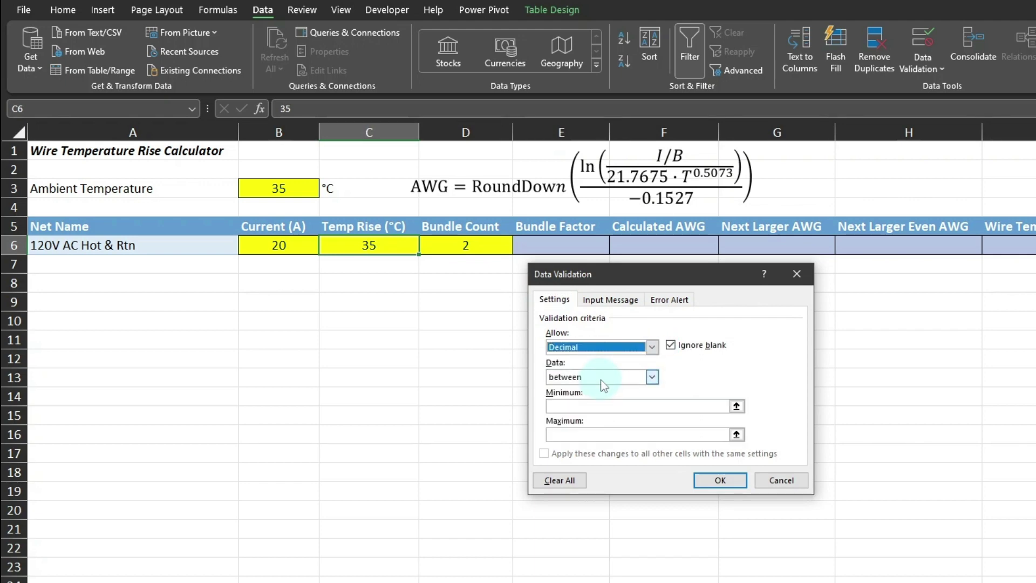
left_click(555, 405)
type("1")
left_click(572, 434)
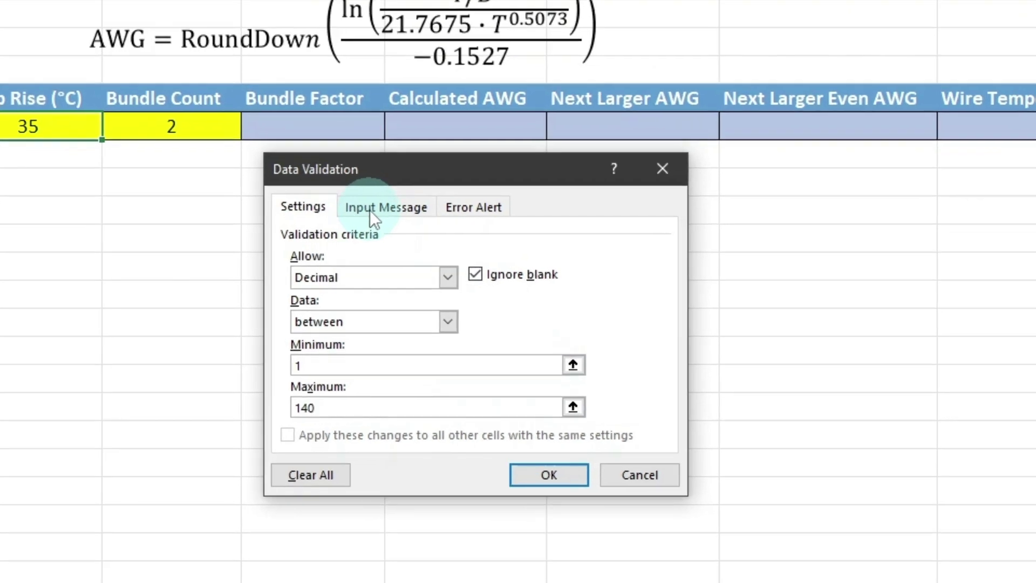
Title the prompt and alert 'Temperature Rise of Wire in °C' with message 'Must be a decimal number from 1 to 140.'.
left_click(371, 210)
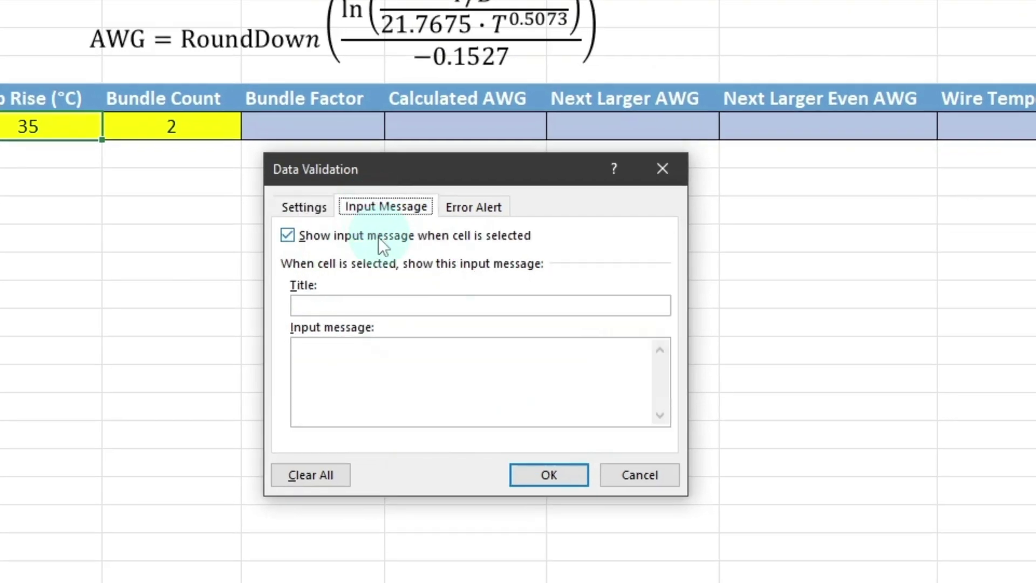
left_click(325, 306)
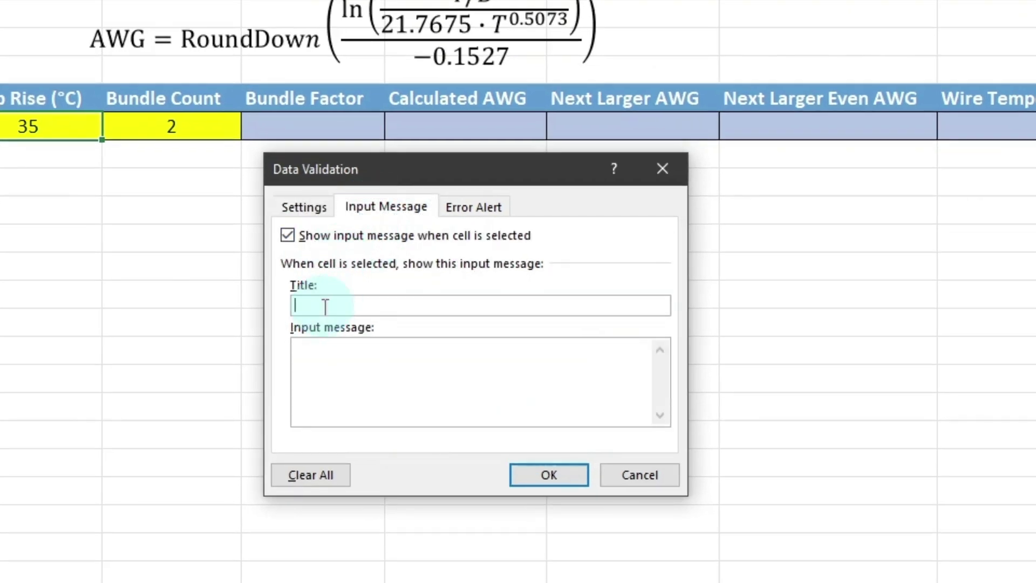
type("Temperature Rise of Wire in °C")
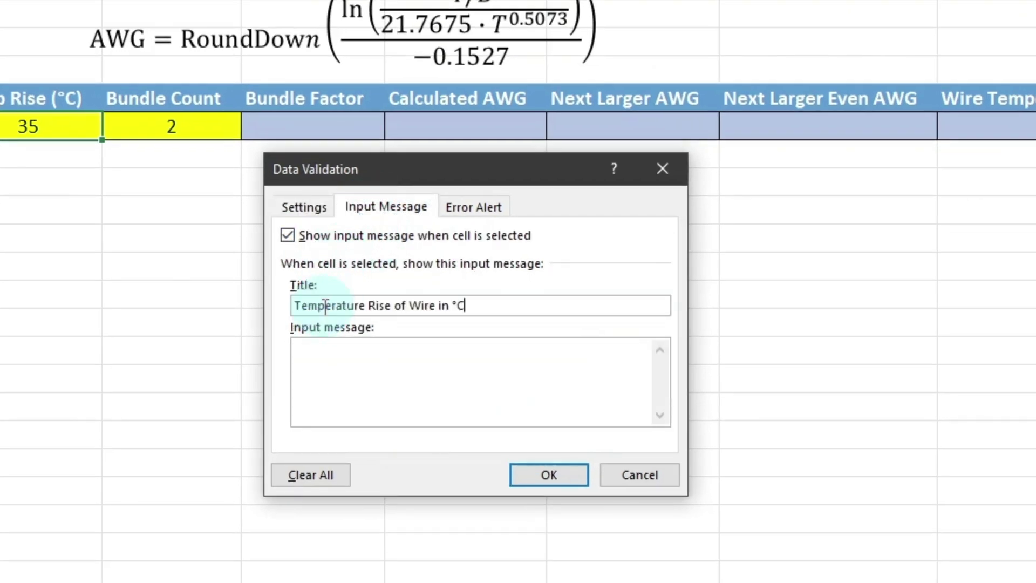
left_click(478, 205)
left_click(490, 306)
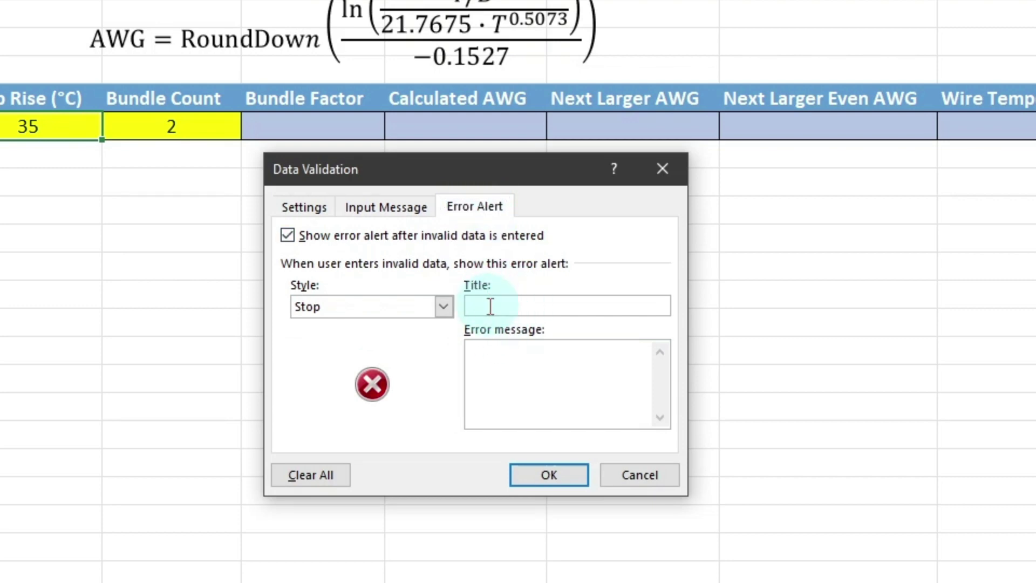
type("Temperature Rise of Wire in °C")
left_click(513, 365)
type("Must be a decimal number from 1 to 140.")
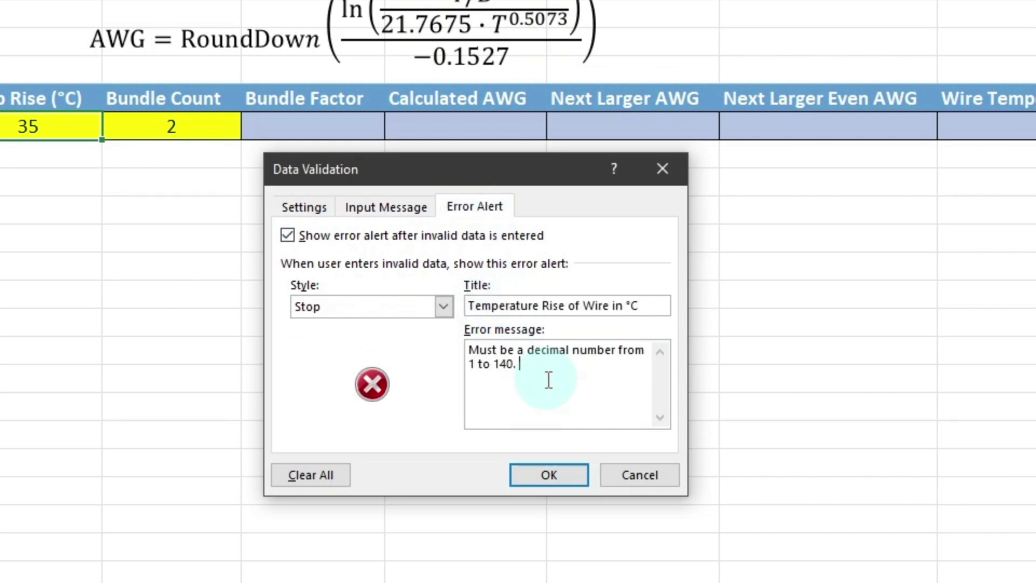
Use the same range message as the input prompt text and apply the rules.
left_click(376, 205)
left_click(363, 358)
type("Must be a decimal number from 1 to 140.")
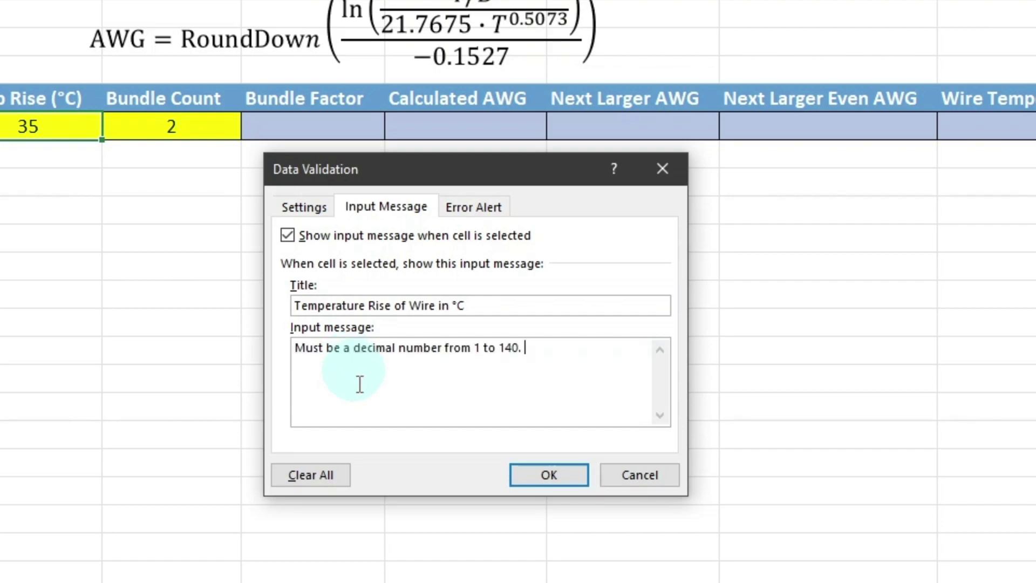
left_click(549, 475)
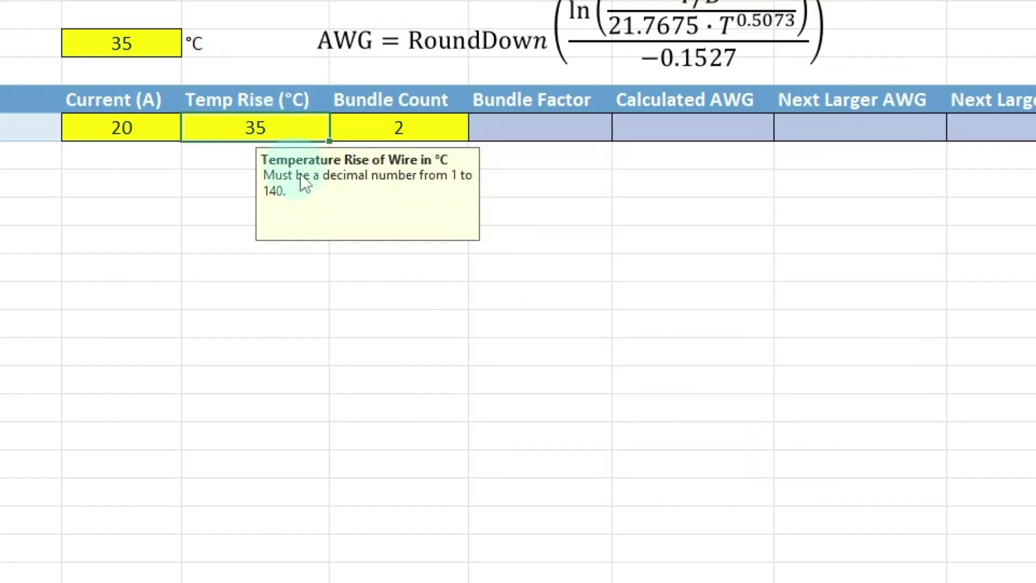
Confirm 0 and 200 are rejected, then restore Temp Rise to 35.
type("0")
key("Return")
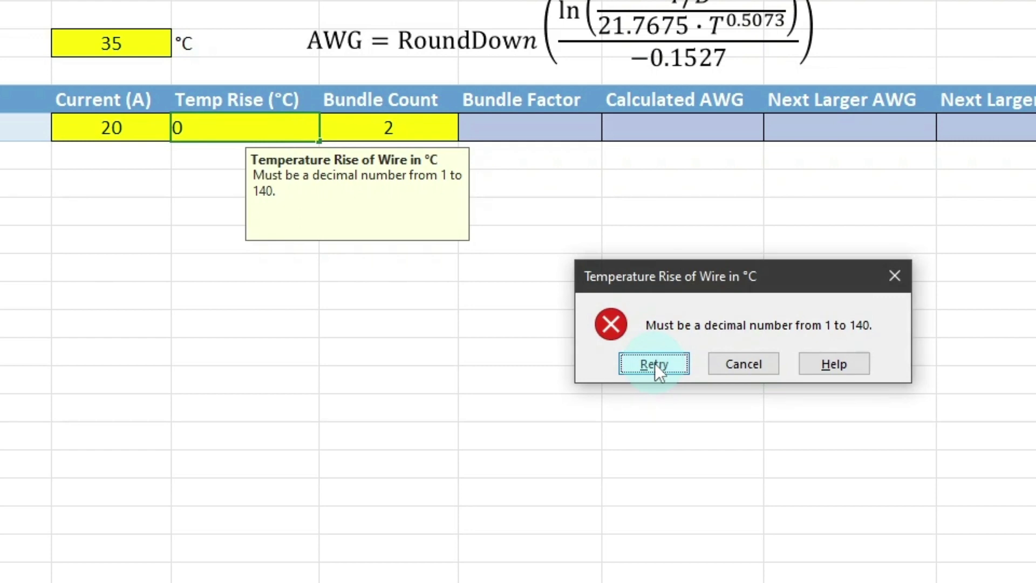
left_click(654, 363)
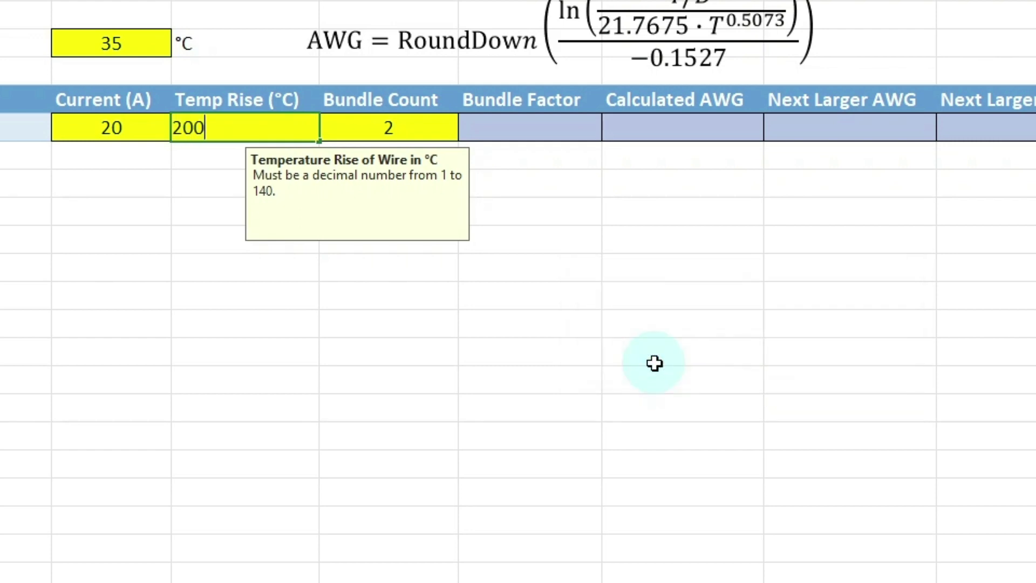
type("200")
key("Return")
left_click(654, 363)
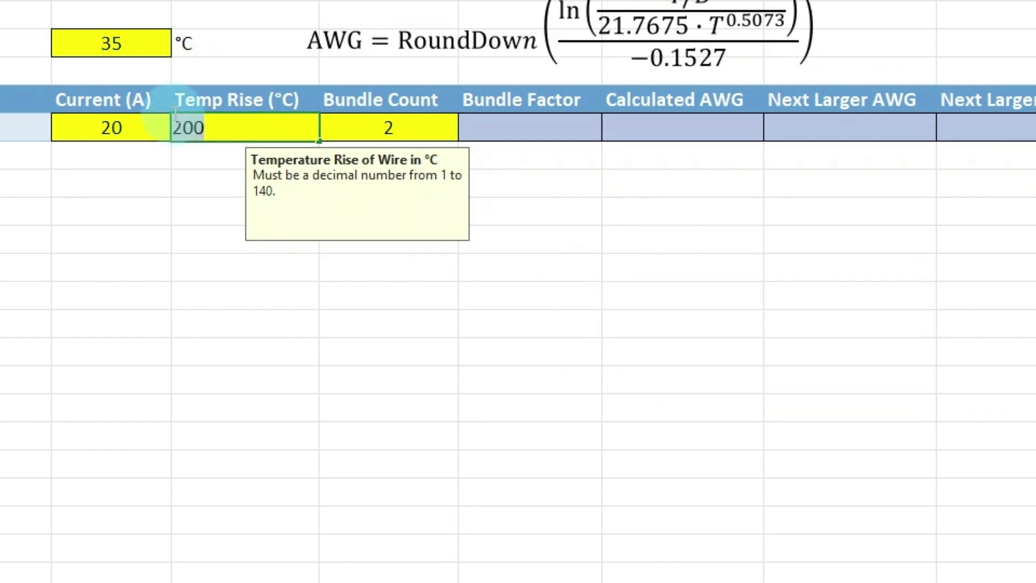
type("35")
key("Return")
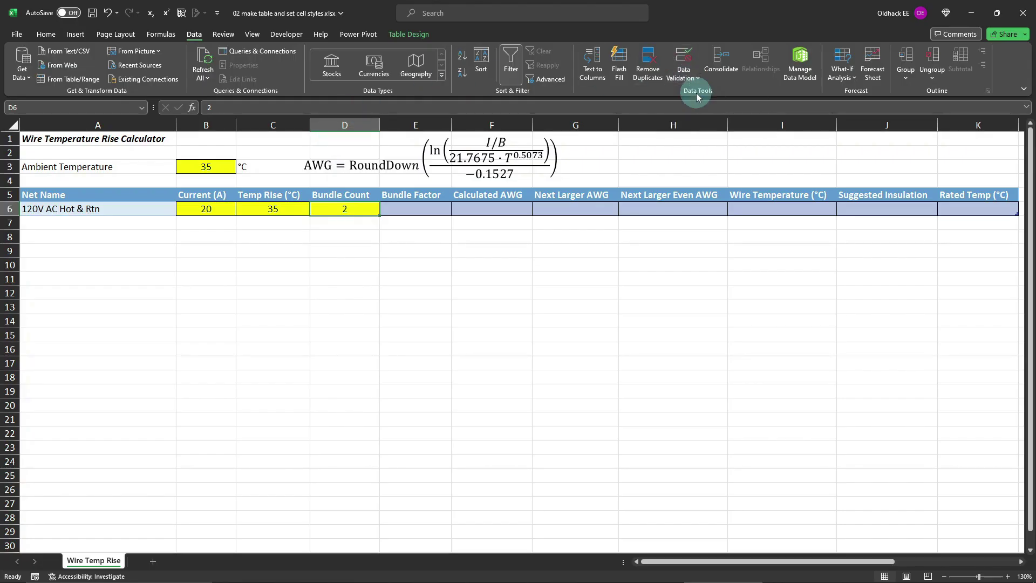
left_click(697, 97)
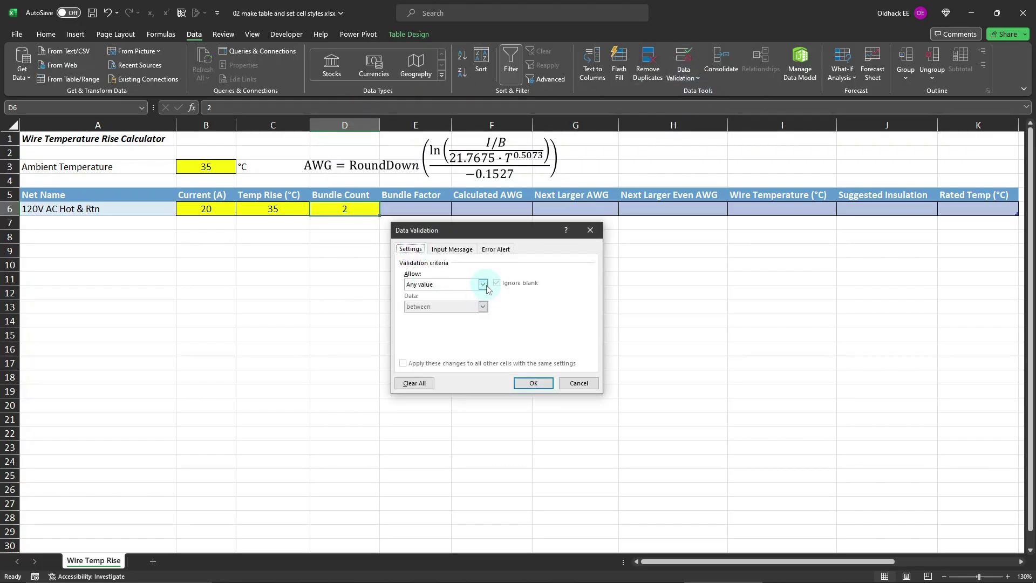
Allow whole numbers 1–30 in D6 with the prompt 'Must be a whole number between 1 and 30'.
left_click(483, 284)
left_click(437, 301)
left_click(433, 329)
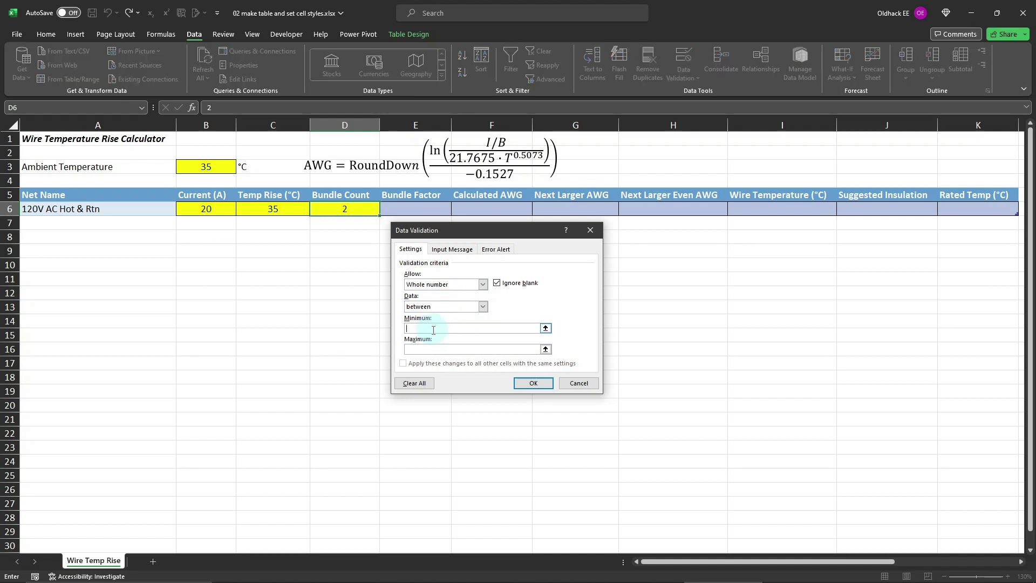
left_click(413, 348)
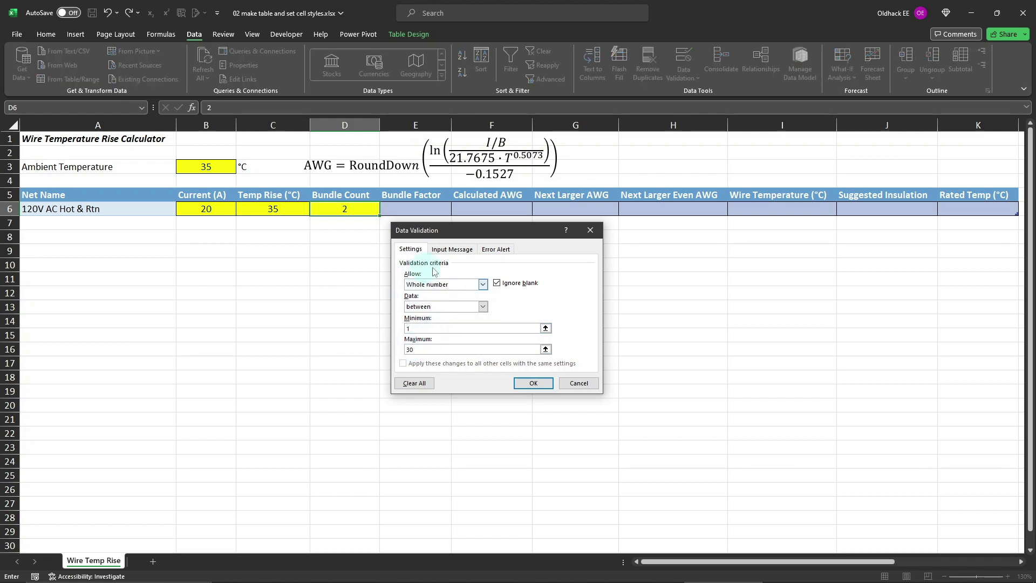
left_click(452, 249)
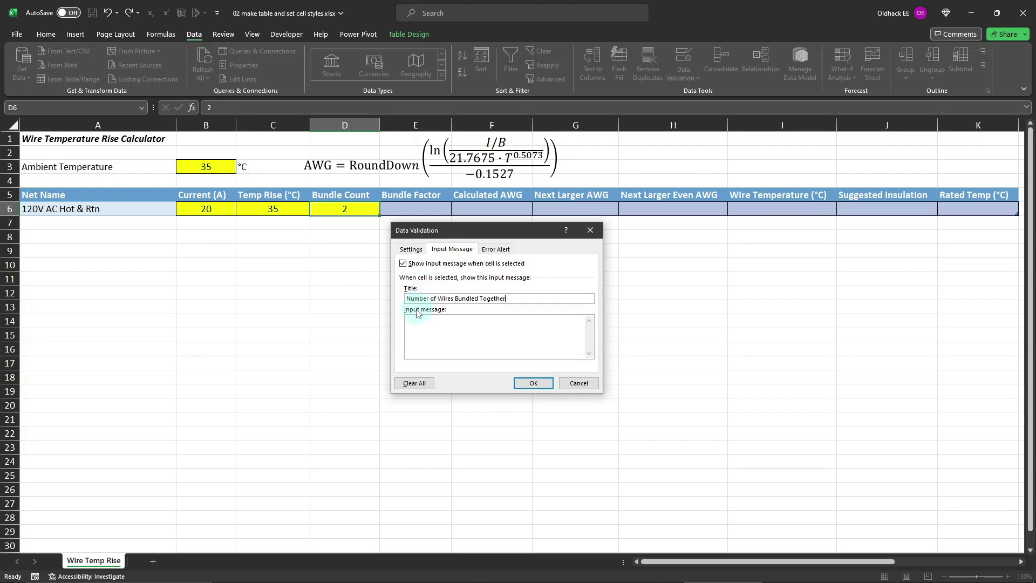
left_click(433, 331)
type("Must be a whole number between 1 and 30.")
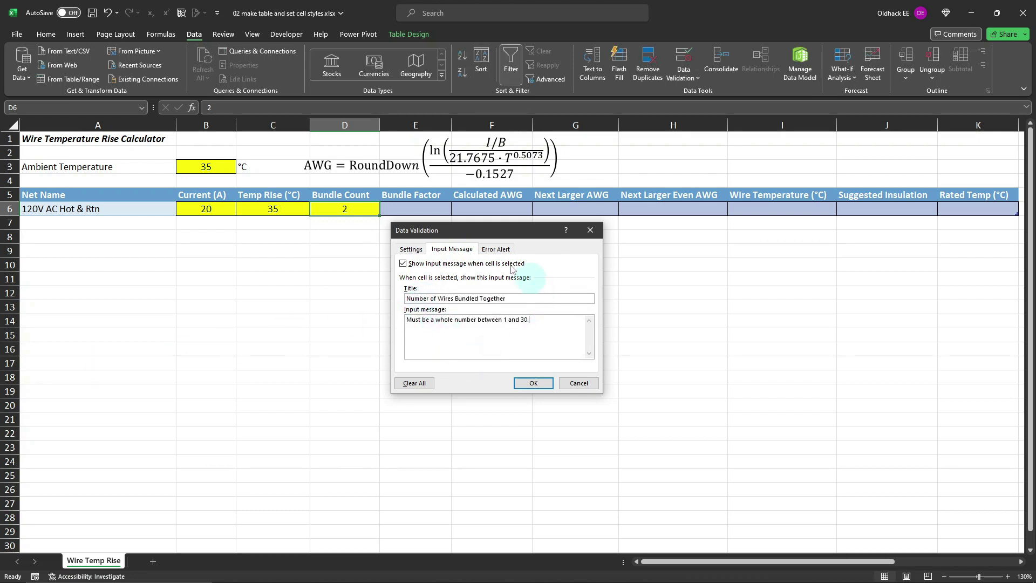
Add an Out of Range alert reading 'Must be a whole number between 1 and 30.'.
left_click(495, 249)
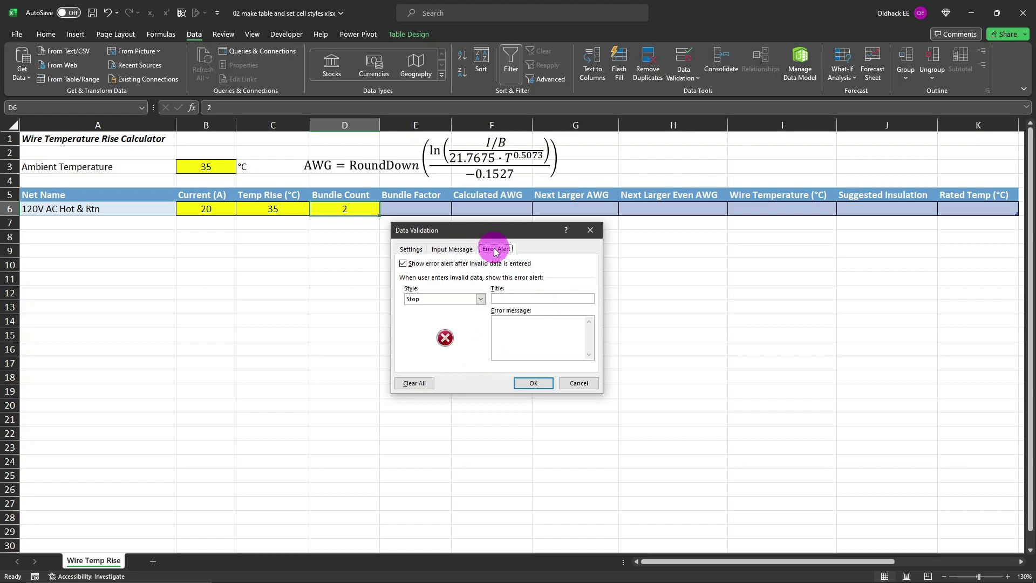
left_click(513, 298)
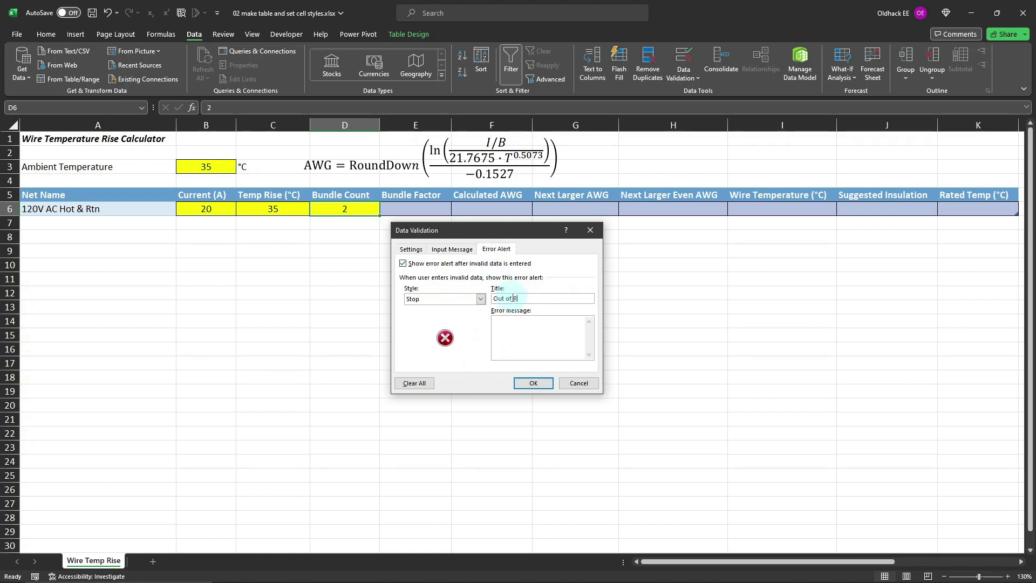
left_click(515, 327)
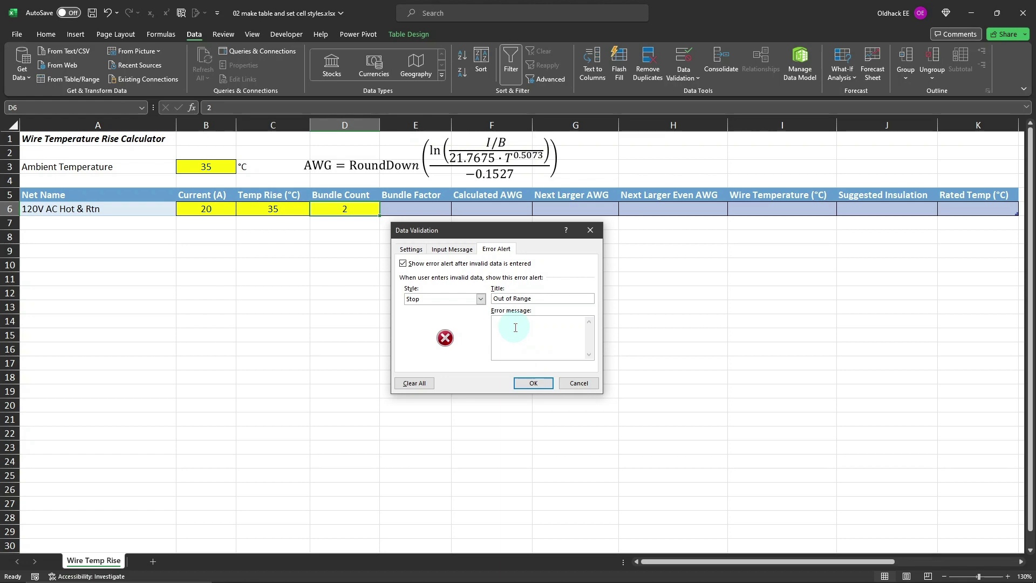
type("Must be a whole number between 1 and 30")
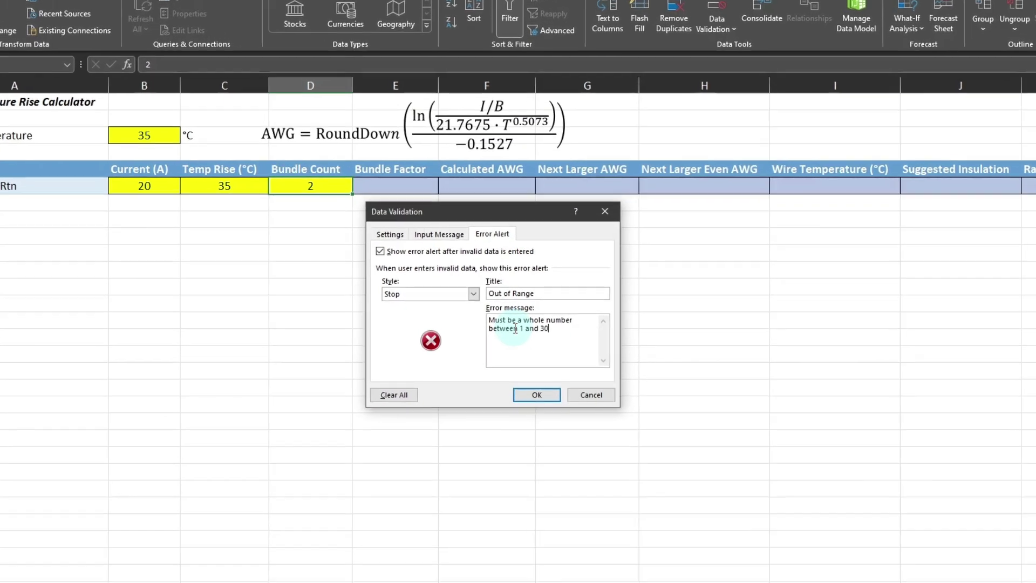
type(".")
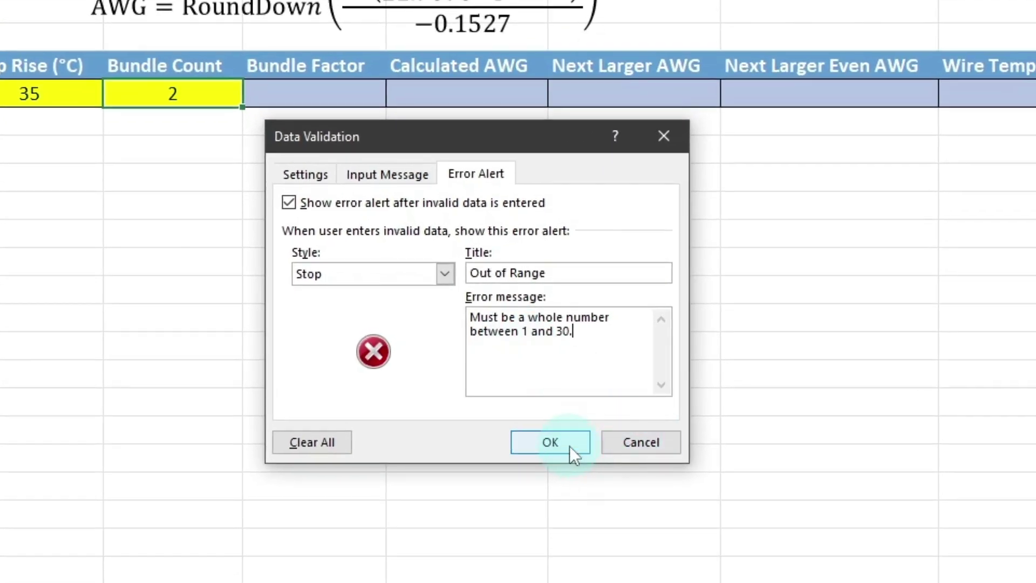
left_click(564, 444)
Confirm 0 and 60 are rejected, then restore Bundle Count to 2.
left_click(165, 92)
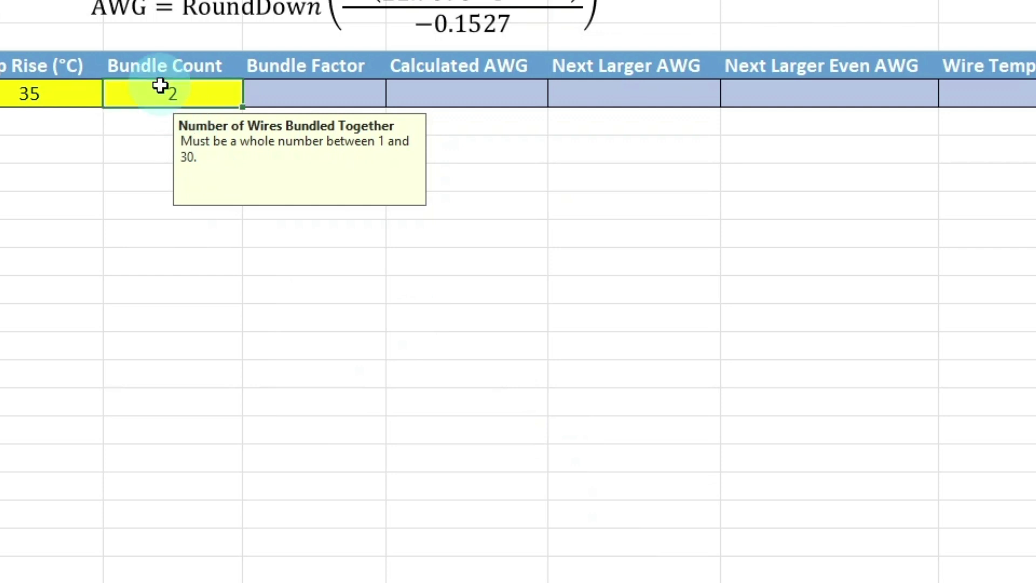
type("0")
key("Return")
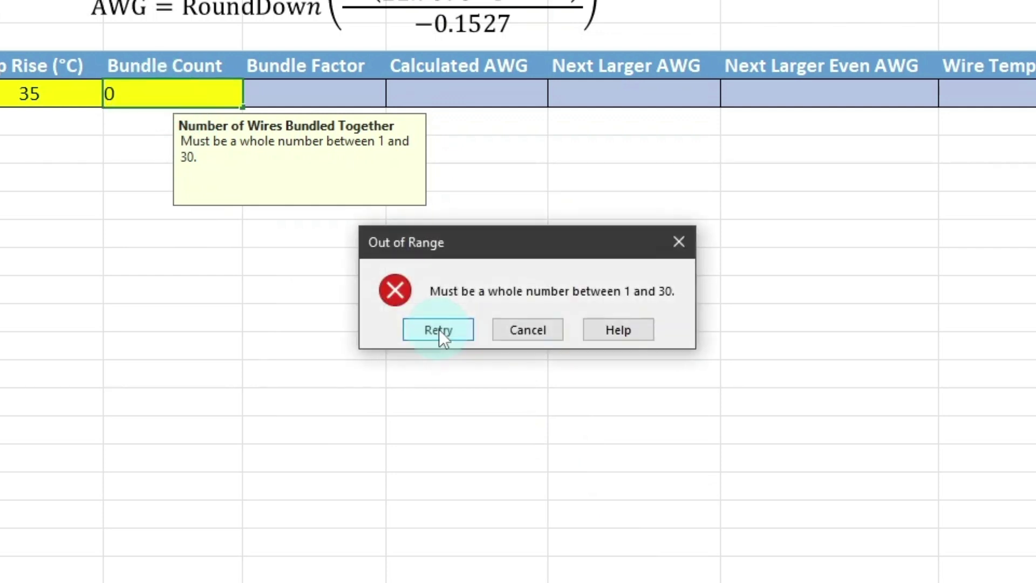
left_click(439, 329)
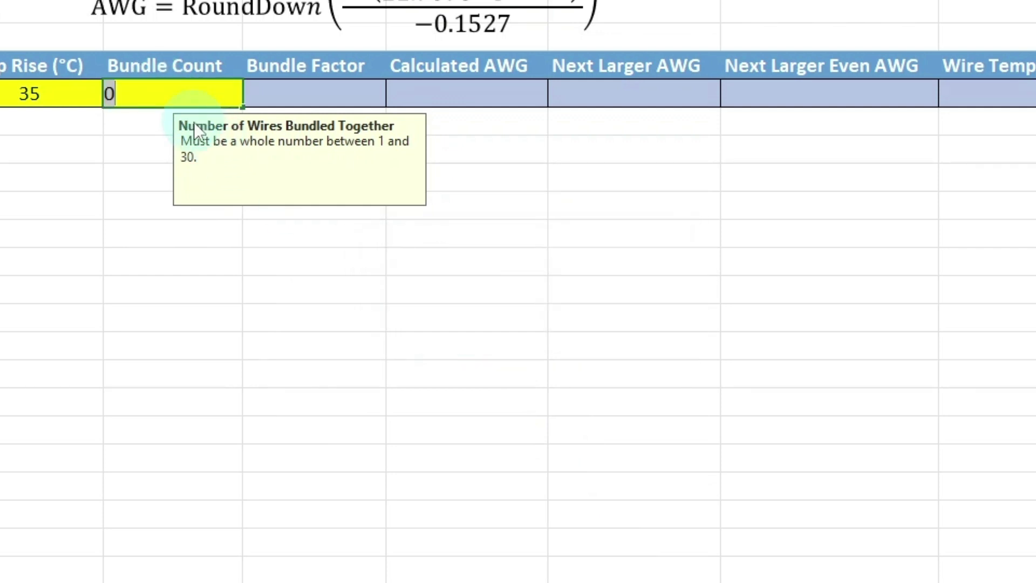
type("60")
key("Return")
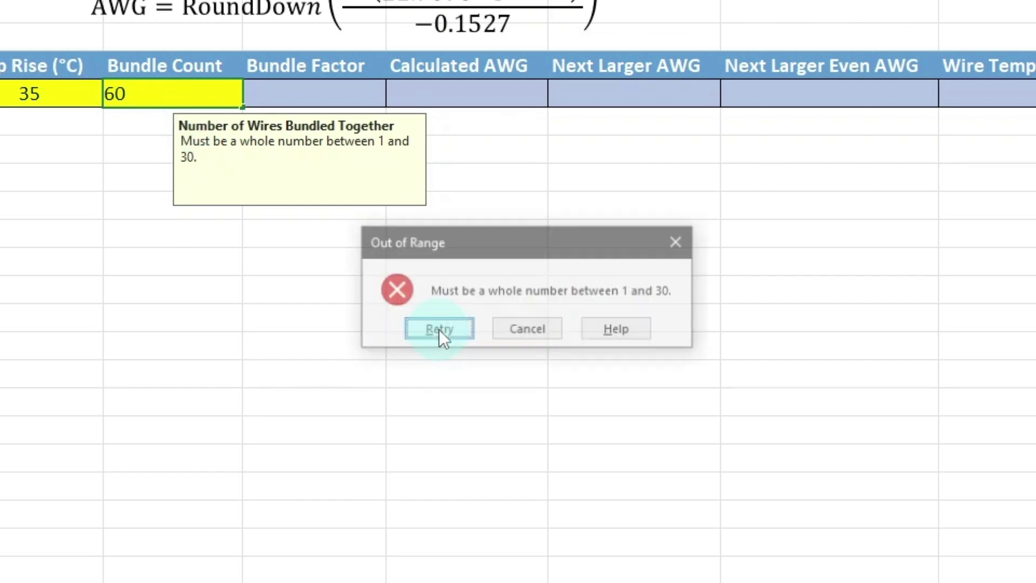
left_click(438, 329)
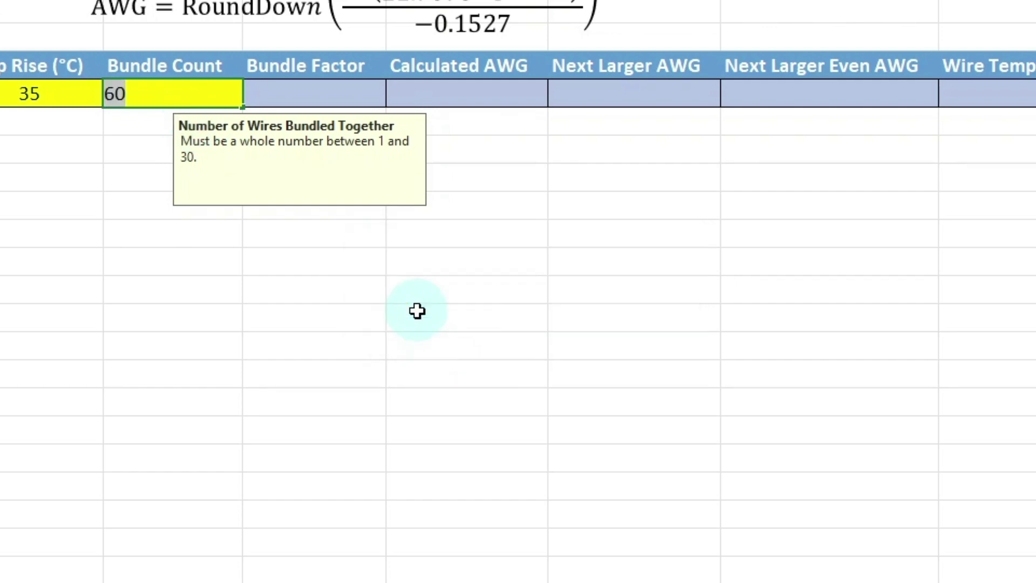
type("2")
key("Return")
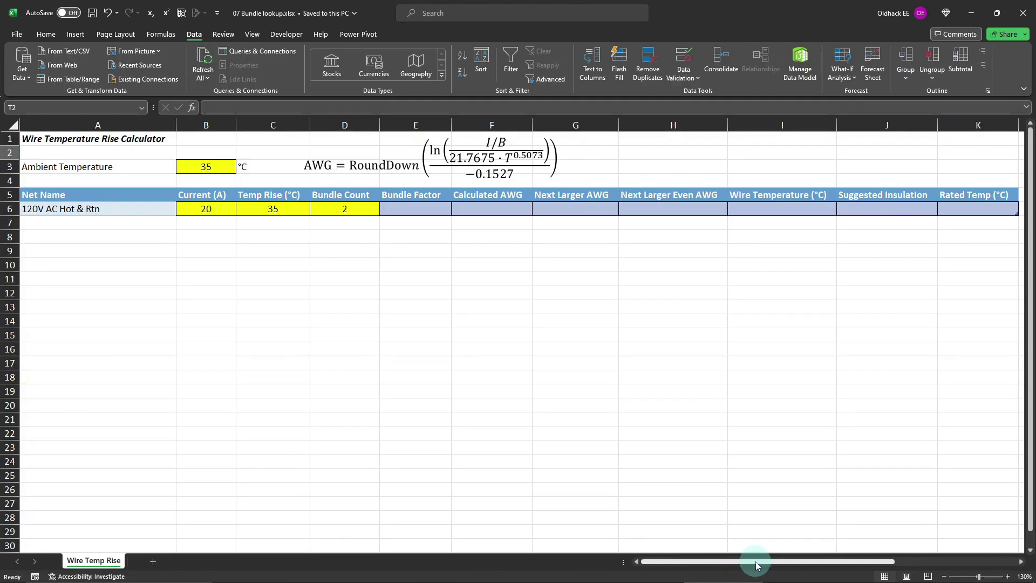
Enter bundle counts 1, 2, 4, 6 and 16 in T2:T6.
left_click_drag(756, 561, 918, 564)
left_click(1022, 562)
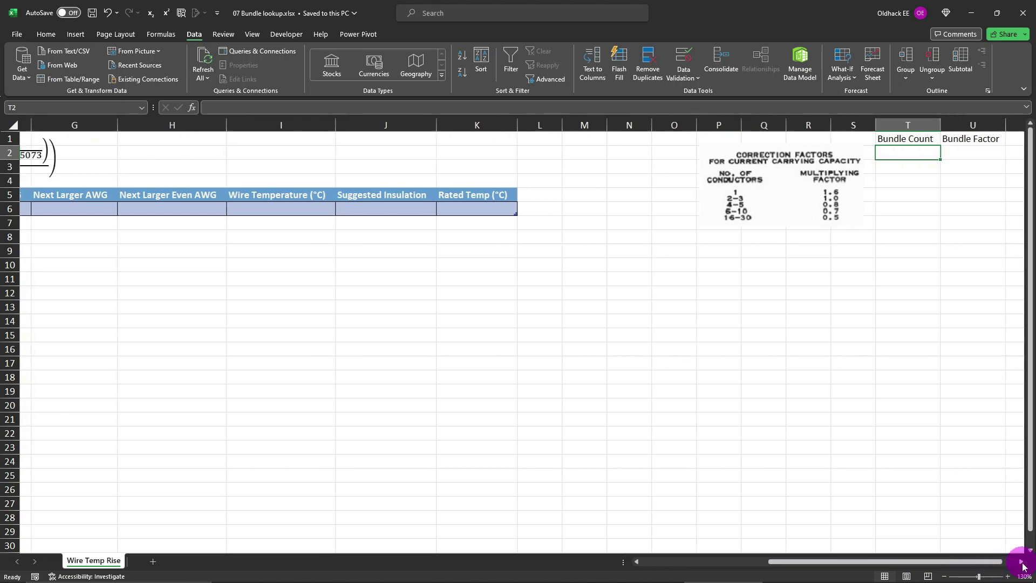
left_click(1022, 562)
left_click(1022, 562)
left_click(1023, 562)
left_click(1023, 562)
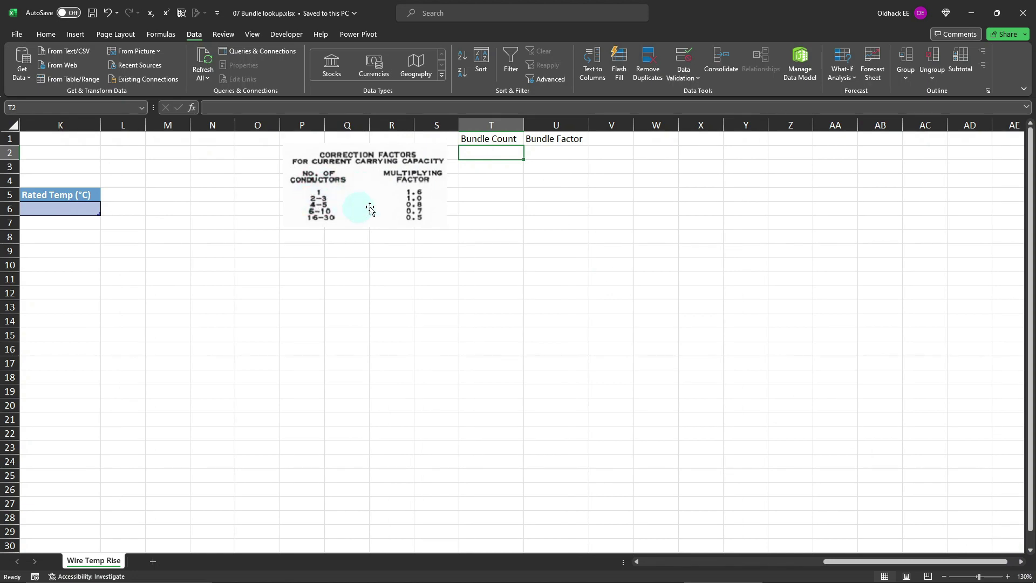
type("1")
key("Return")
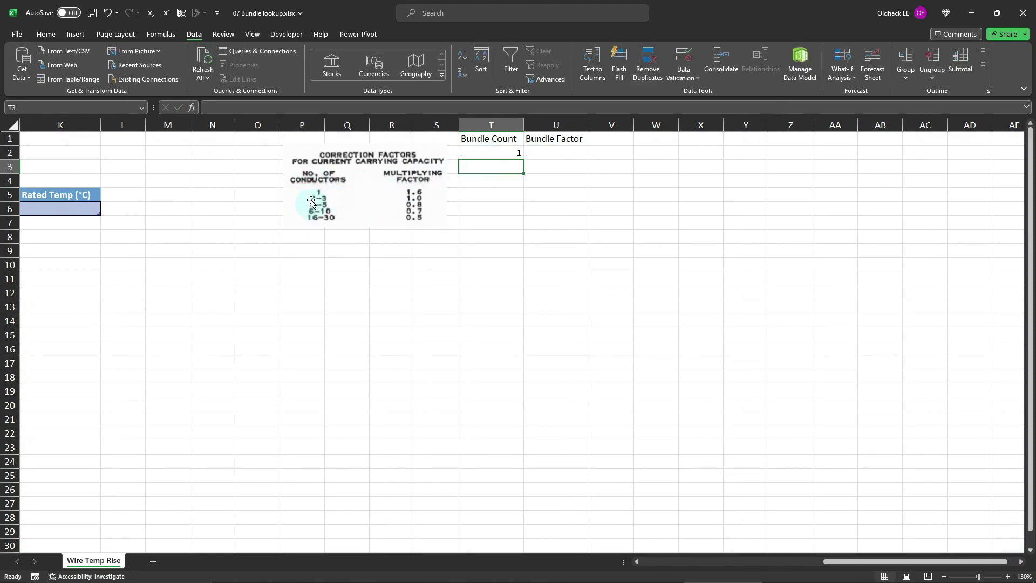
type("2")
key("Return")
type("4")
key("Return")
type("6")
key("Return")
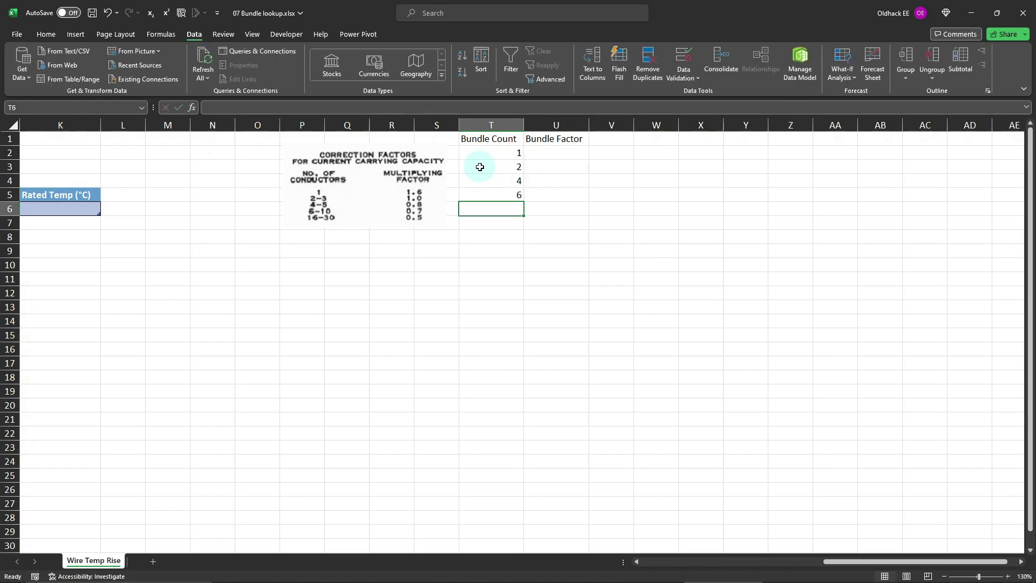
type("16")
key("Return")
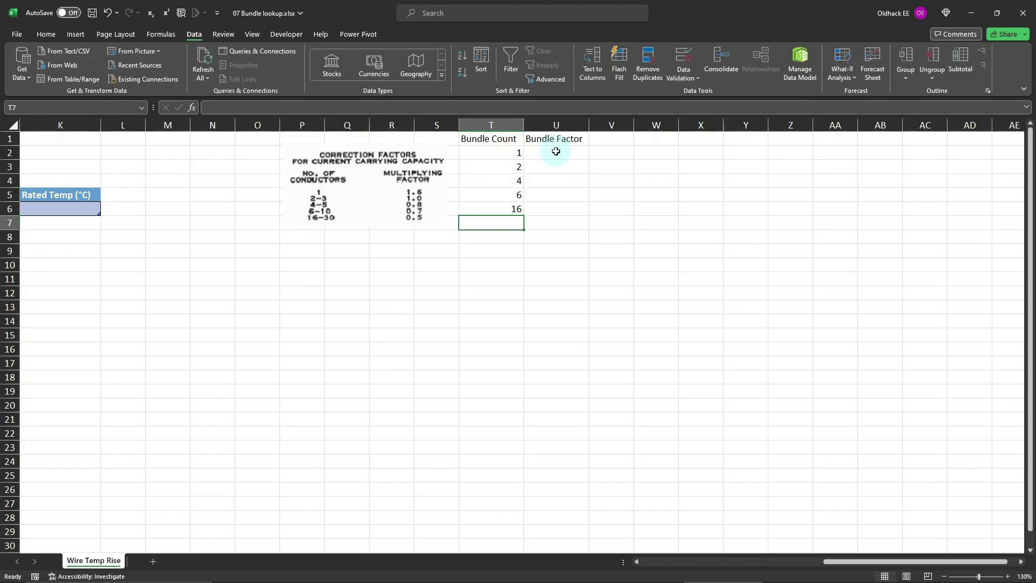
Enter bundle factors 1.6, 1, 0.8, 0.7 and 0.5 in U2:U6.
left_click(556, 152)
type("1.6")
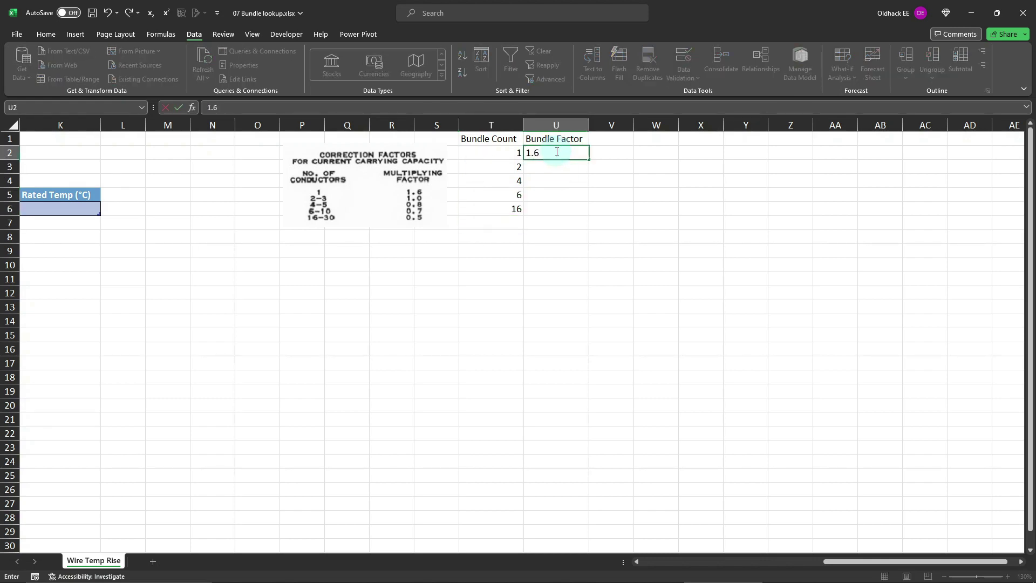
key("Return")
type("1")
key("Return")
type("0.8")
key("Return")
type("0.7")
key("Return")
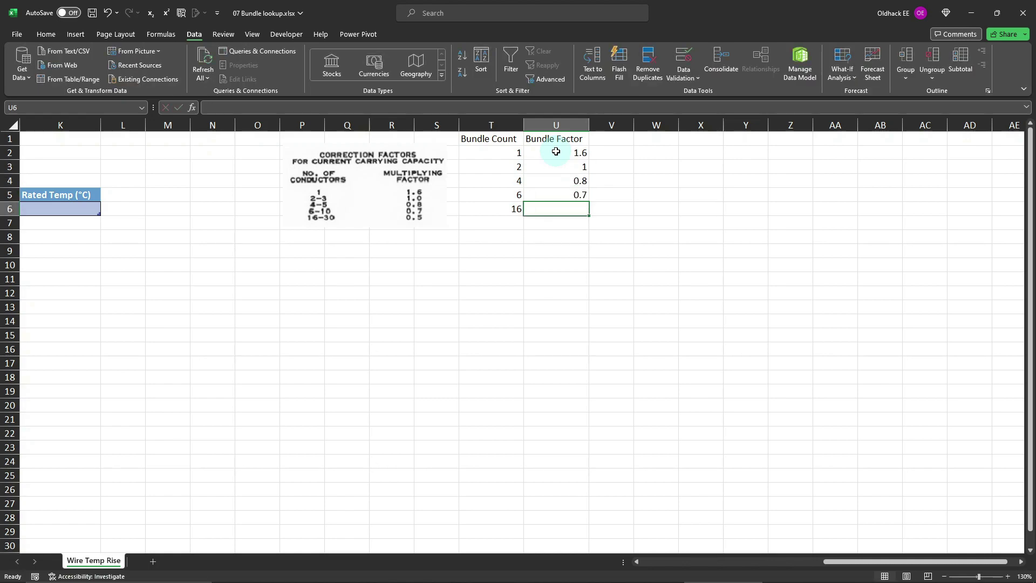
type("0.5")
key("Return")
left_click_drag(839, 562, 669, 574)
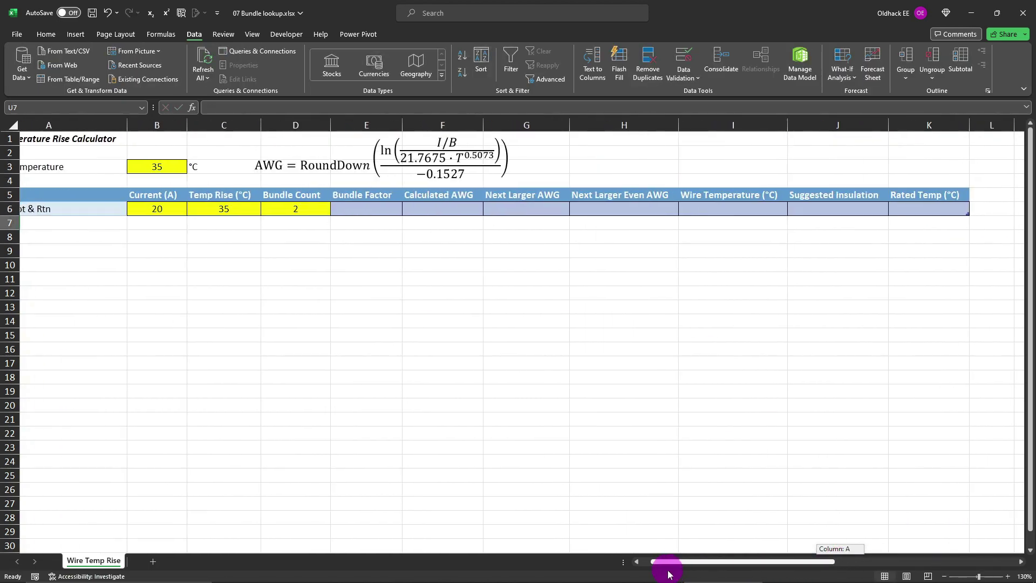
Start an XLOOKUP in E6 on Bundle Count, looking up T2:T6 and returning U2:U6 with "" if not found.
left_click(370, 209)
type("=xl")
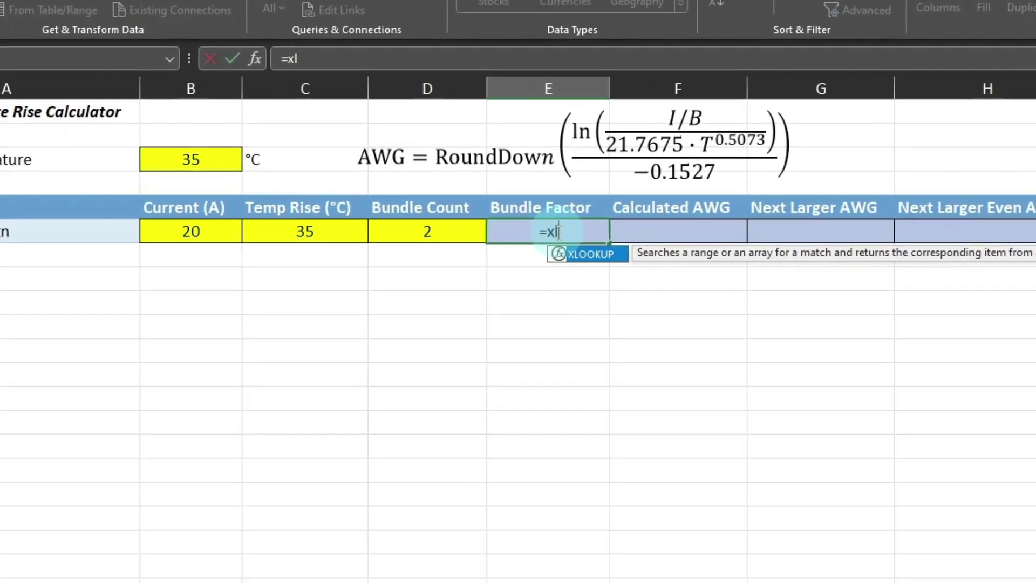
type("ookup")
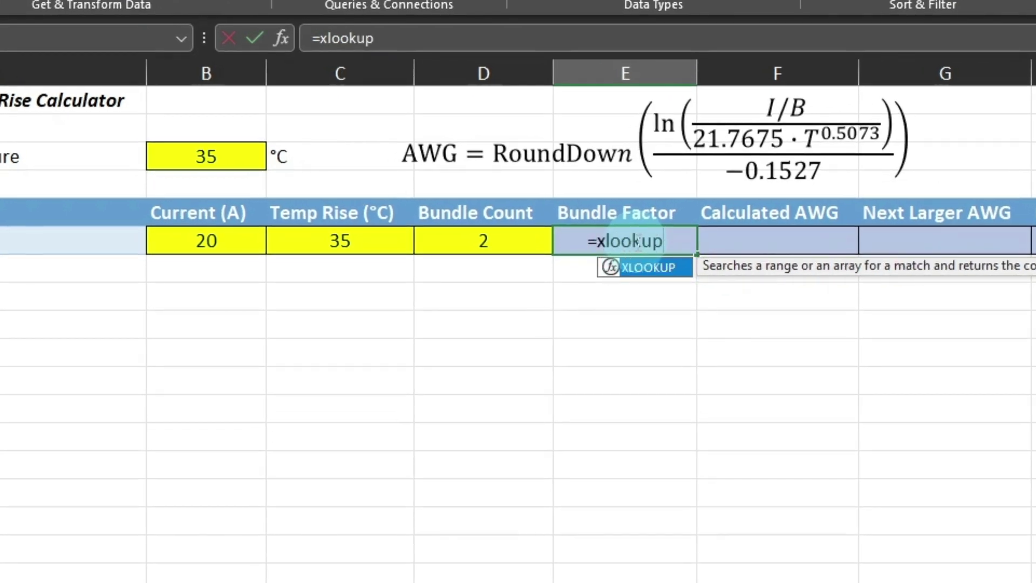
type("(")
left_click(474, 238)
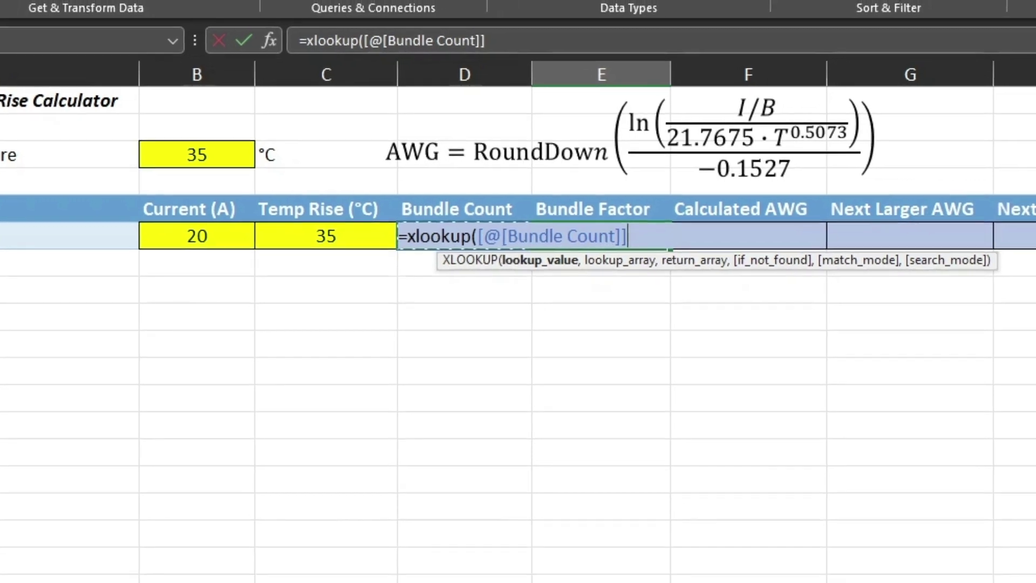
scroll(518, 378, "right", 5)
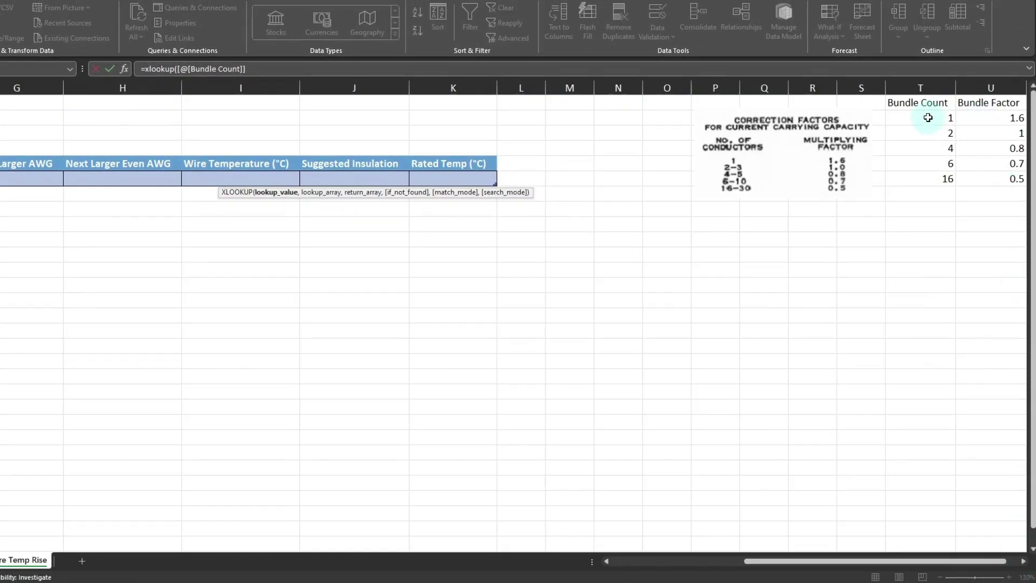
left_click(254, 69)
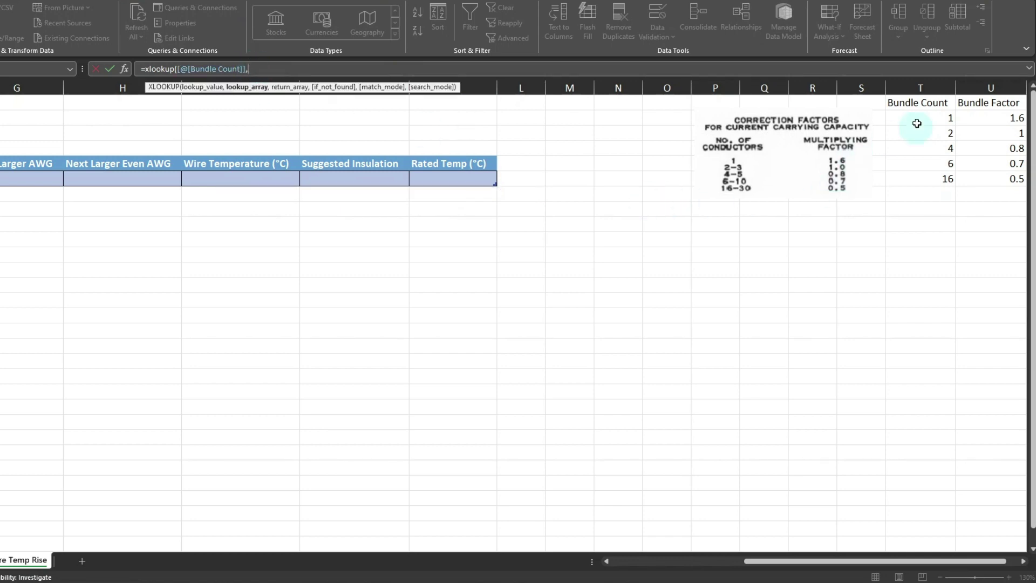
left_click_drag(923, 119, 927, 173)
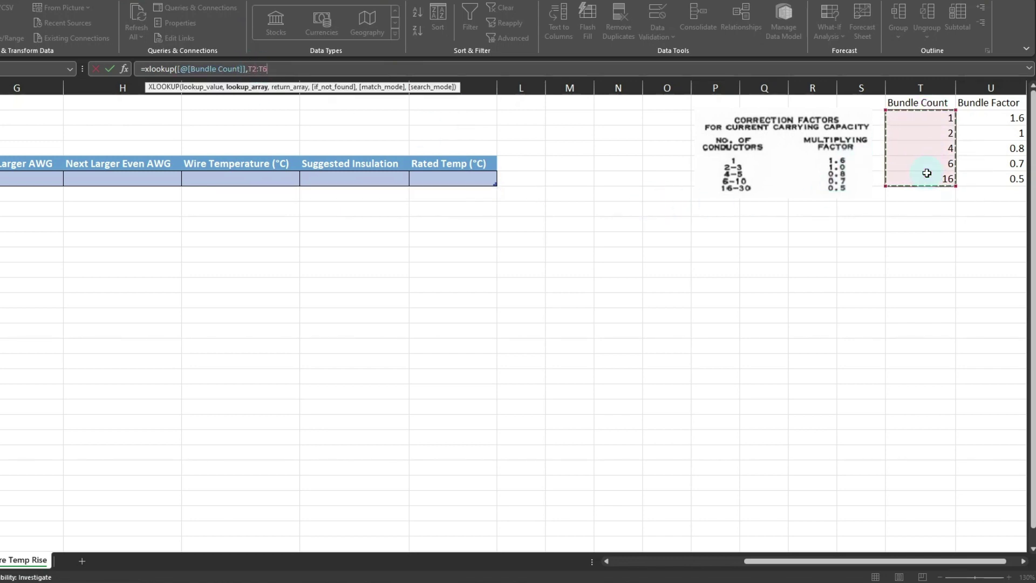
type(",")
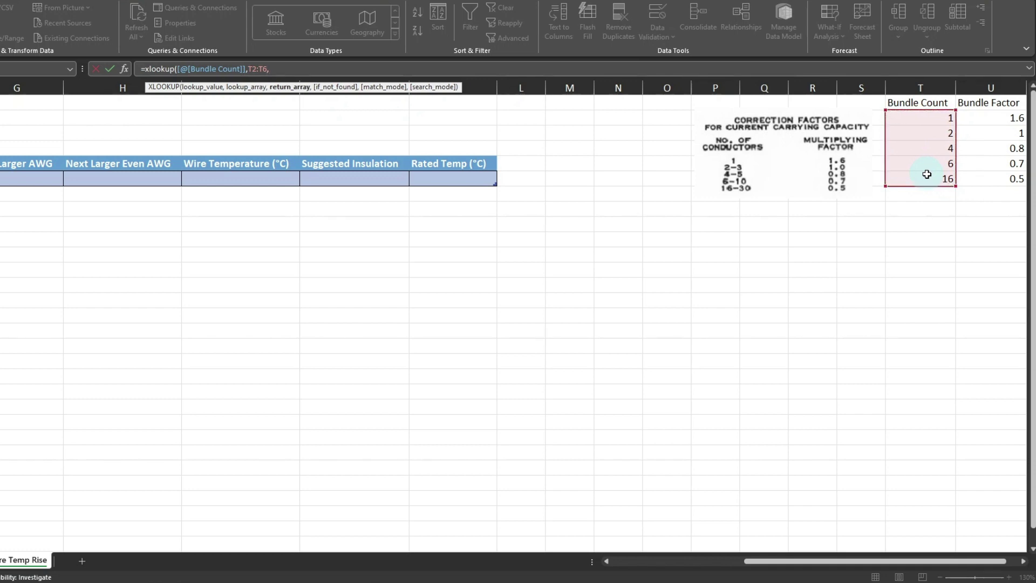
left_click_drag(996, 117, 997, 177)
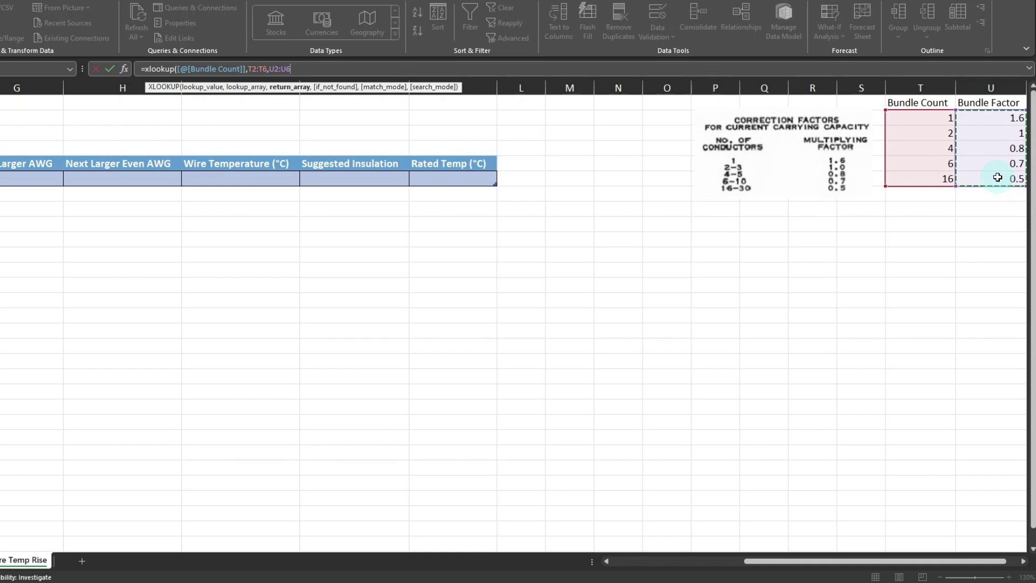
type(",\"\"")
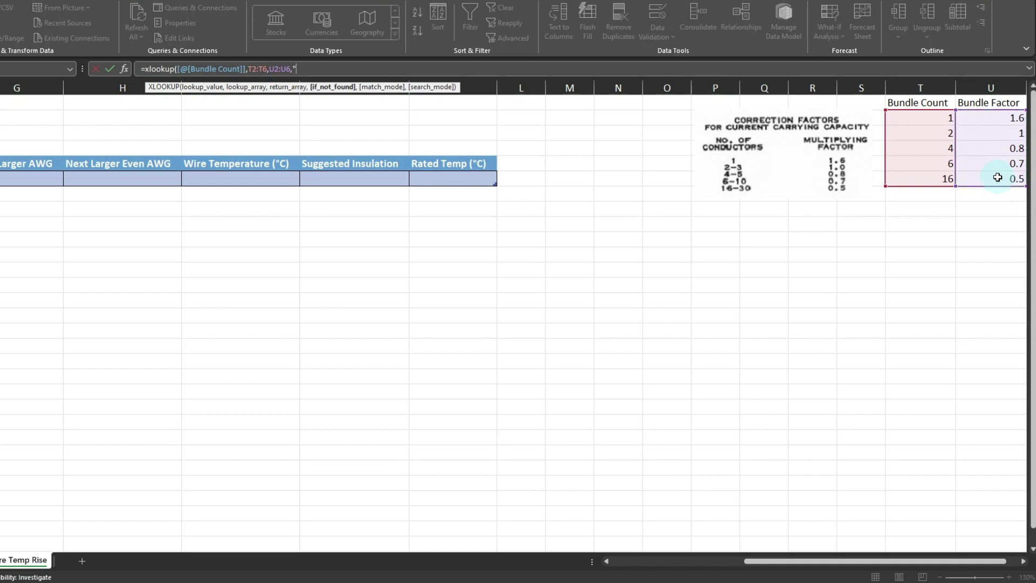
type(",")
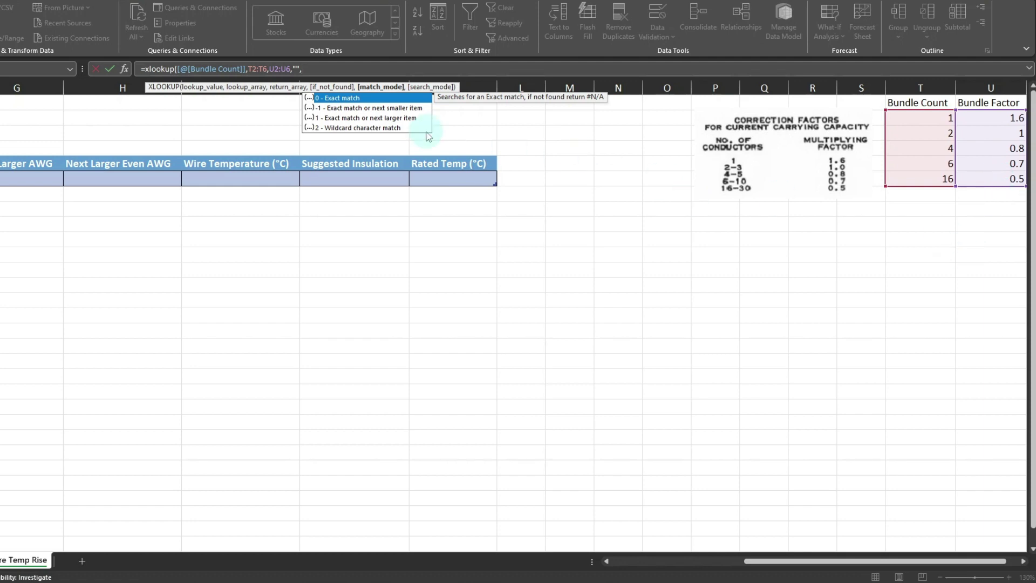
Set match mode -1 (next smaller) and commit, so Bundle Factor returns 1.
left_click(393, 109)
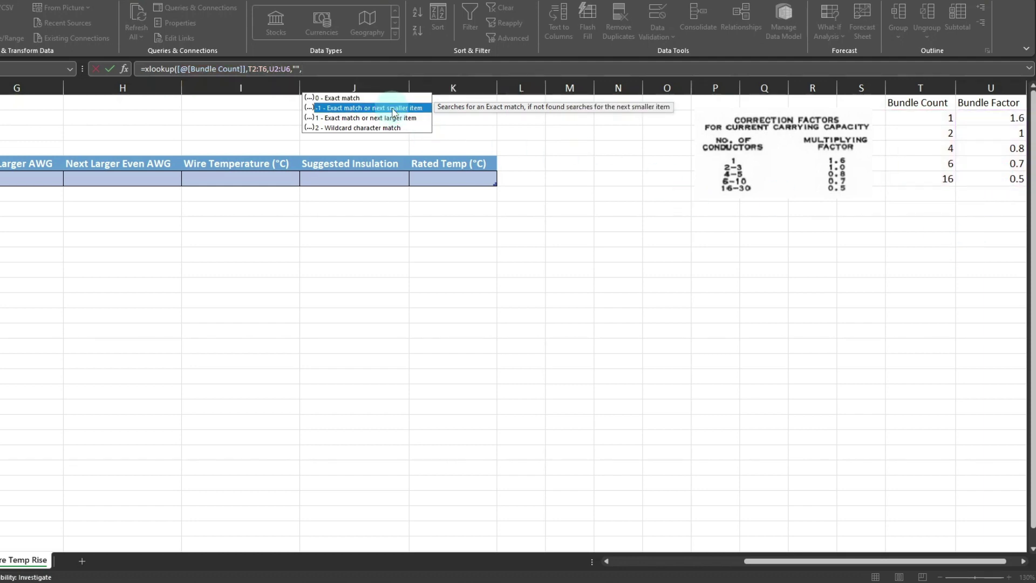
double_click(393, 110)
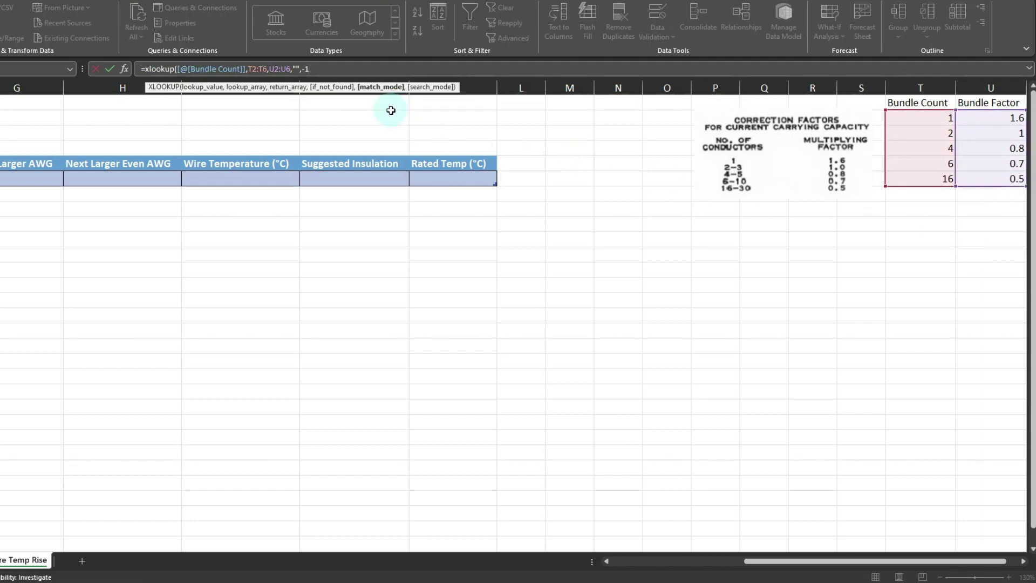
type(")")
key("Return")
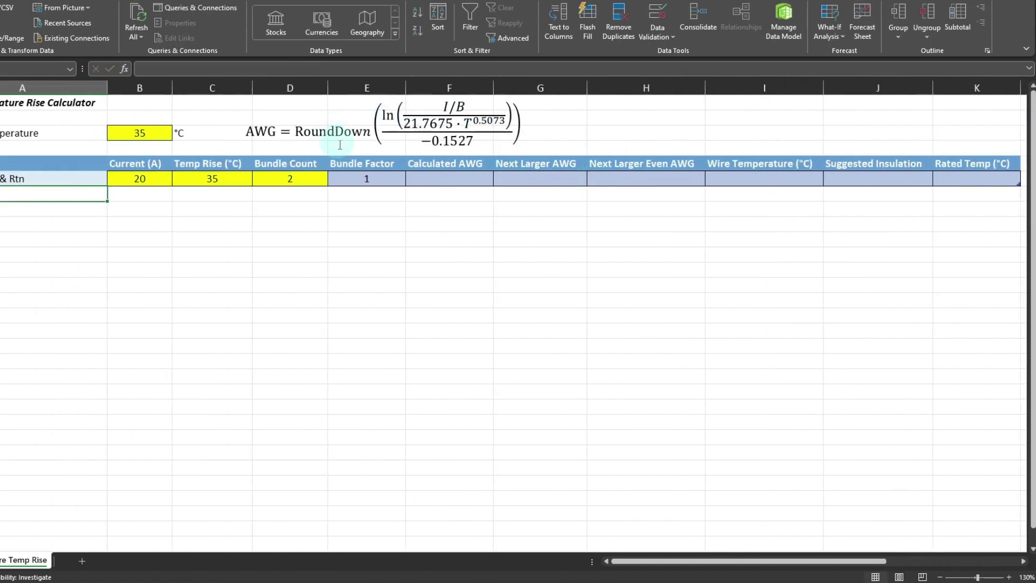
left_click(364, 177)
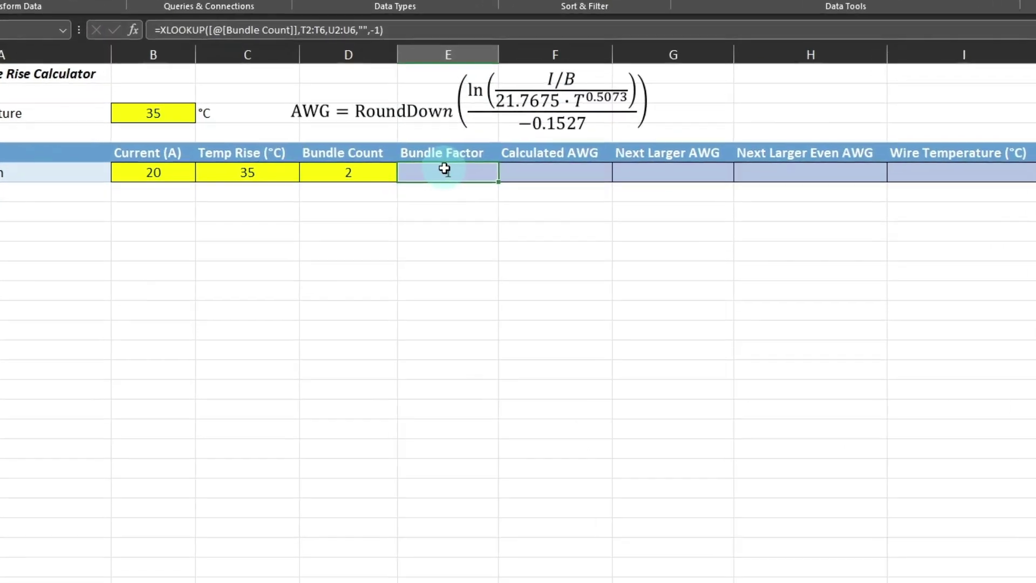
Test the Bundle Factor lookup with Bundle Count values 5, 30 and 1.
left_click(357, 172)
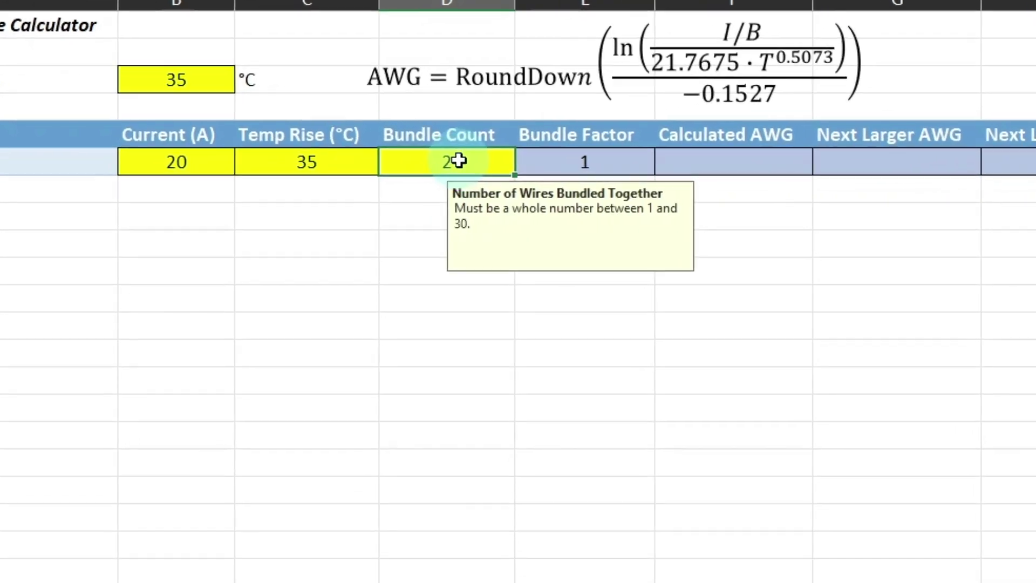
type("2")
key("BackSpace")
type("5")
key("Return")
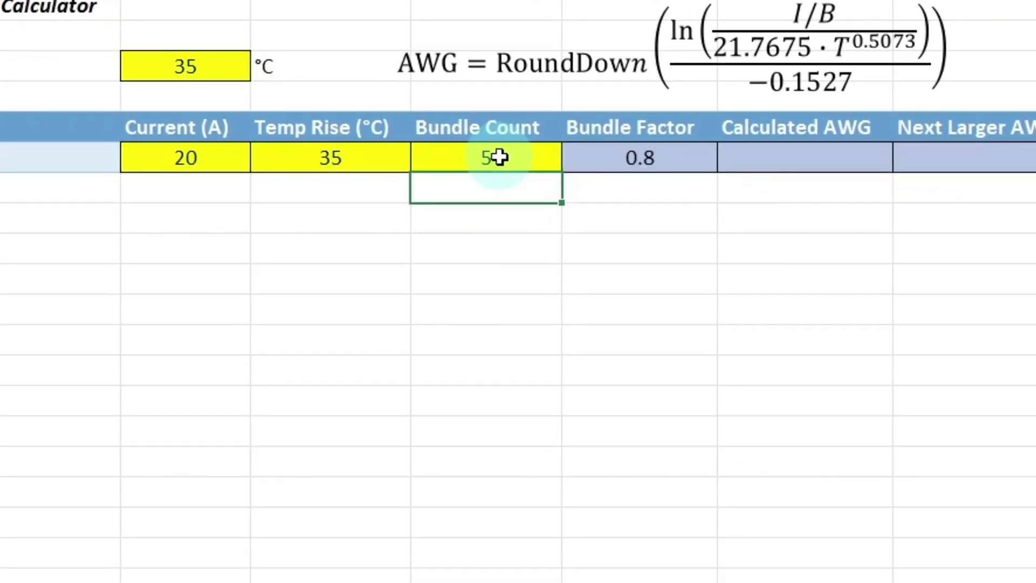
left_click(499, 157)
type("30")
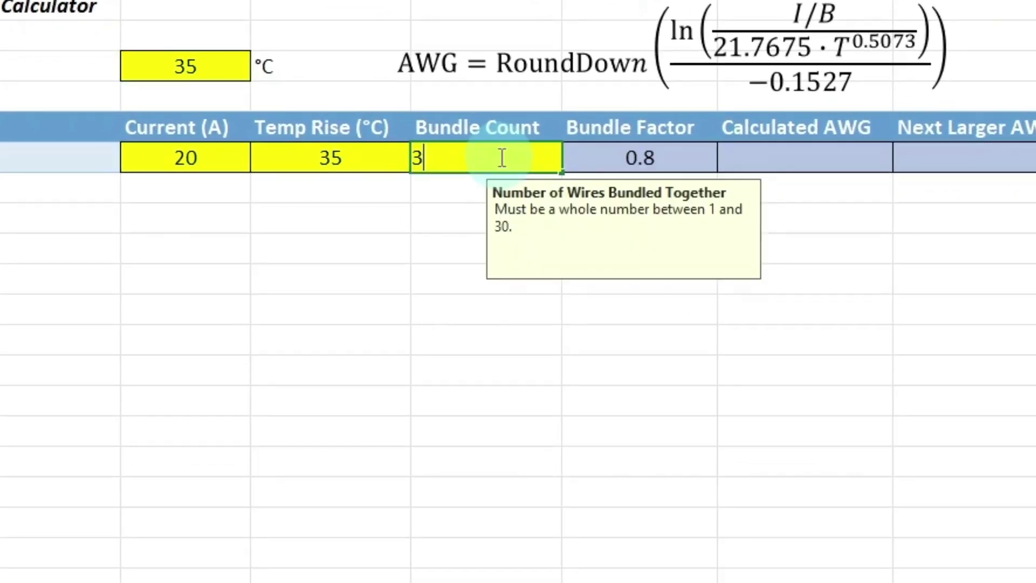
key("Return")
left_click(499, 157)
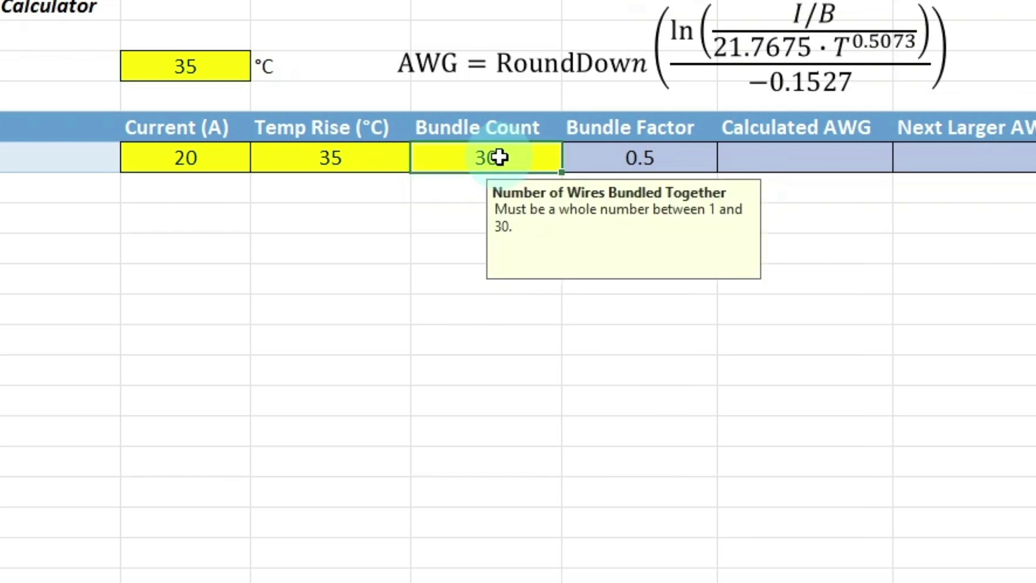
type("1")
key("Return")
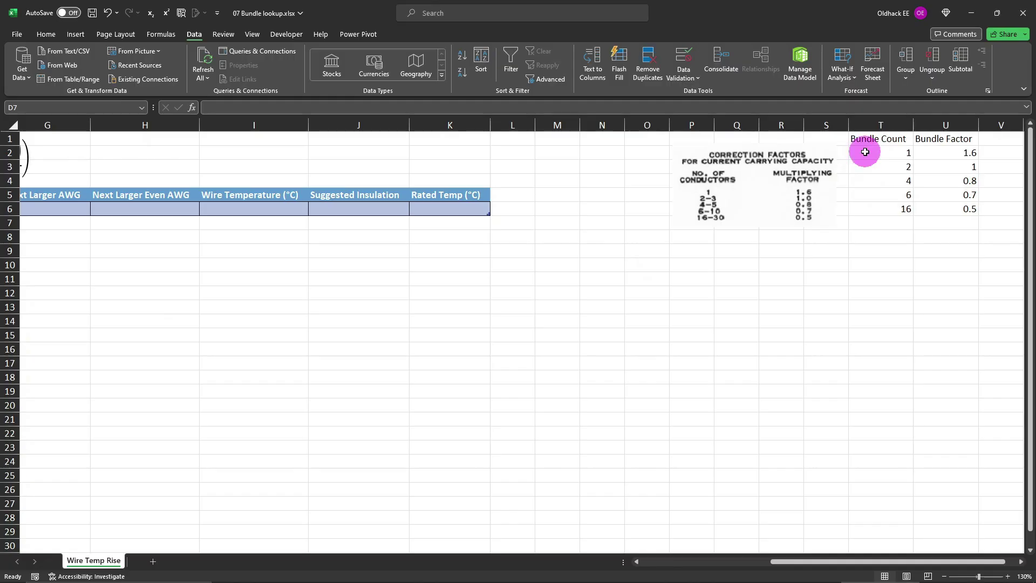
Convert T1:U6 into a table without filter buttons and delete the correction-factors picture.
left_click(76, 34)
left_click(102, 62)
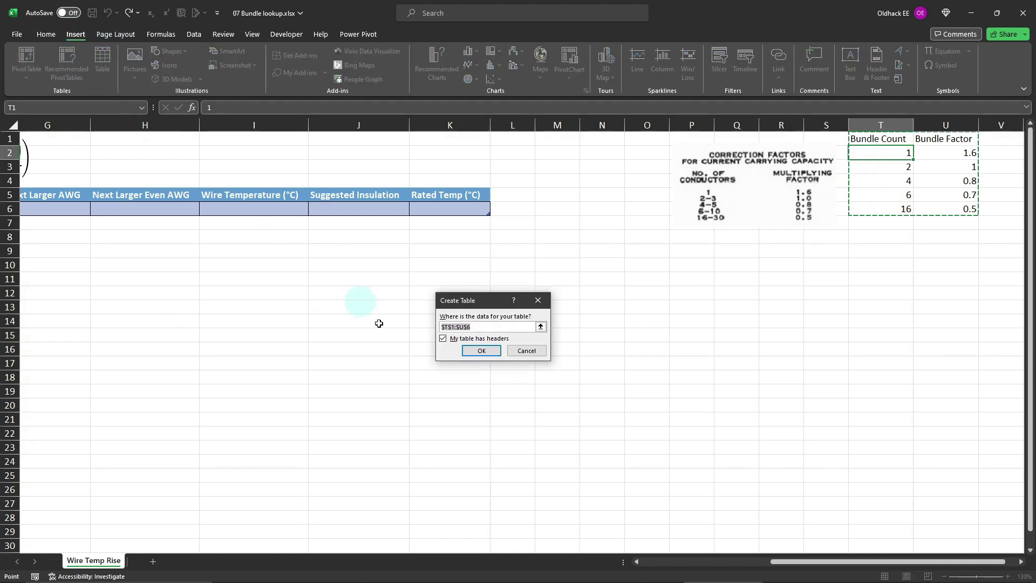
left_click(481, 350)
left_click(445, 52)
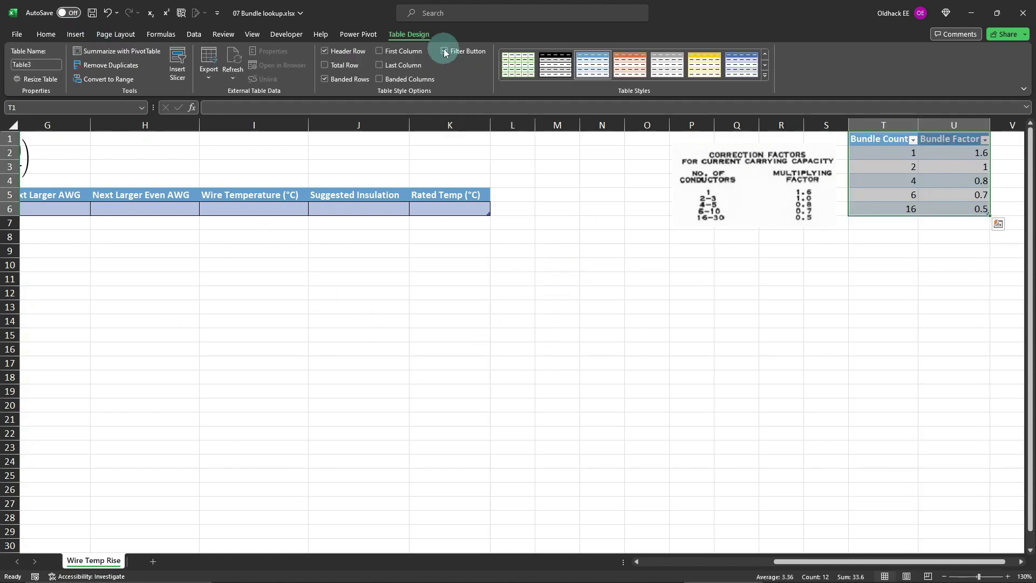
left_click(731, 174)
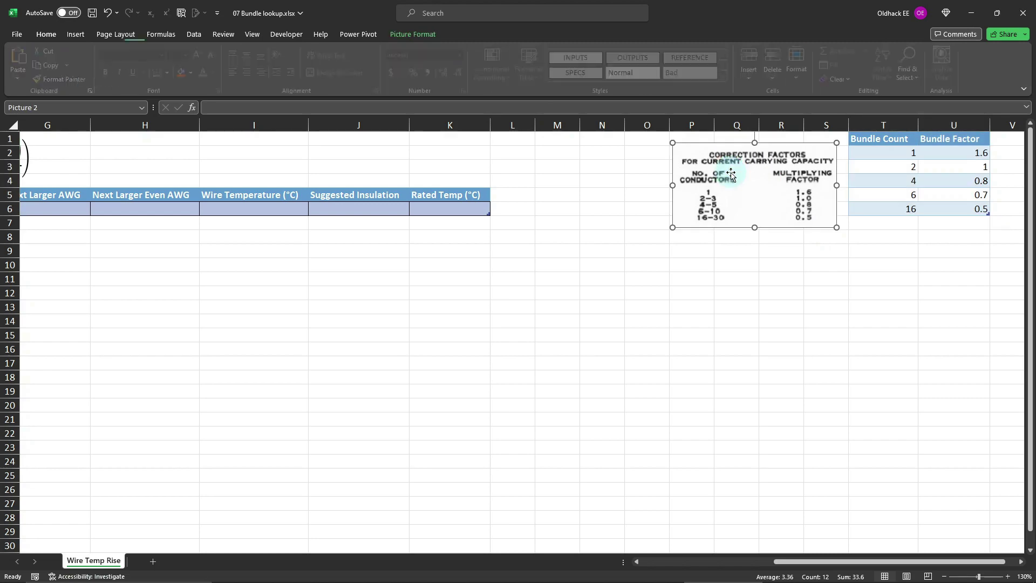
key("Delete")
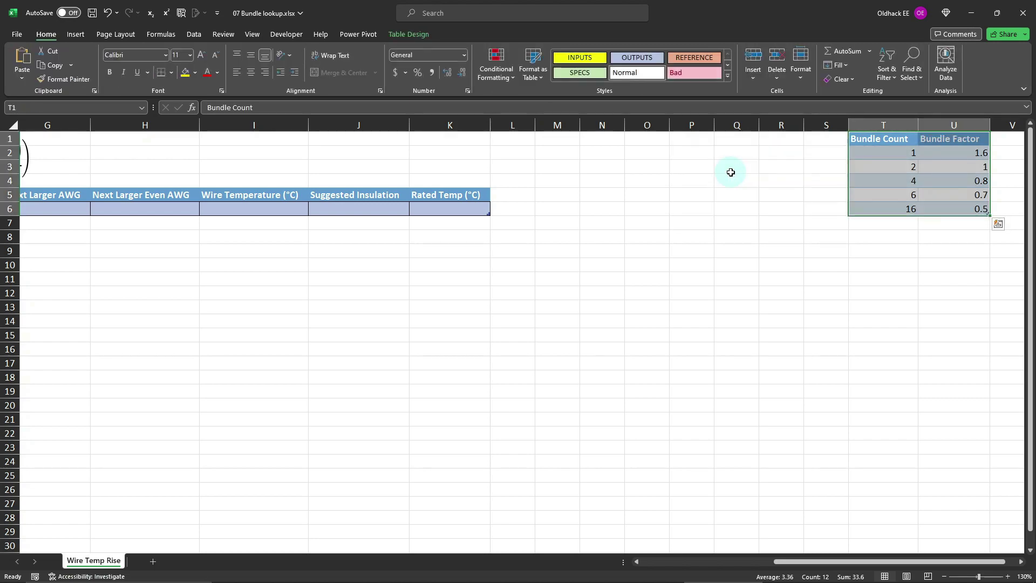
Enter =LN(Current/Bundle Factor/(21.7675*Temp Rise^.5073))/-.1527 in F6, giving 12.36616784.
scroll(730, 171, "left", 3)
left_click(529, 221)
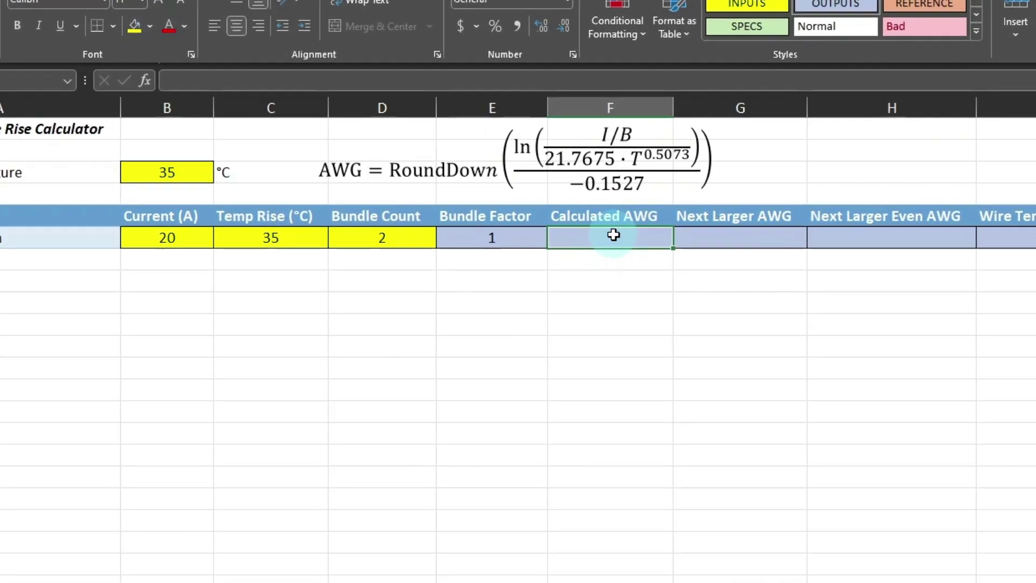
left_click(355, 69)
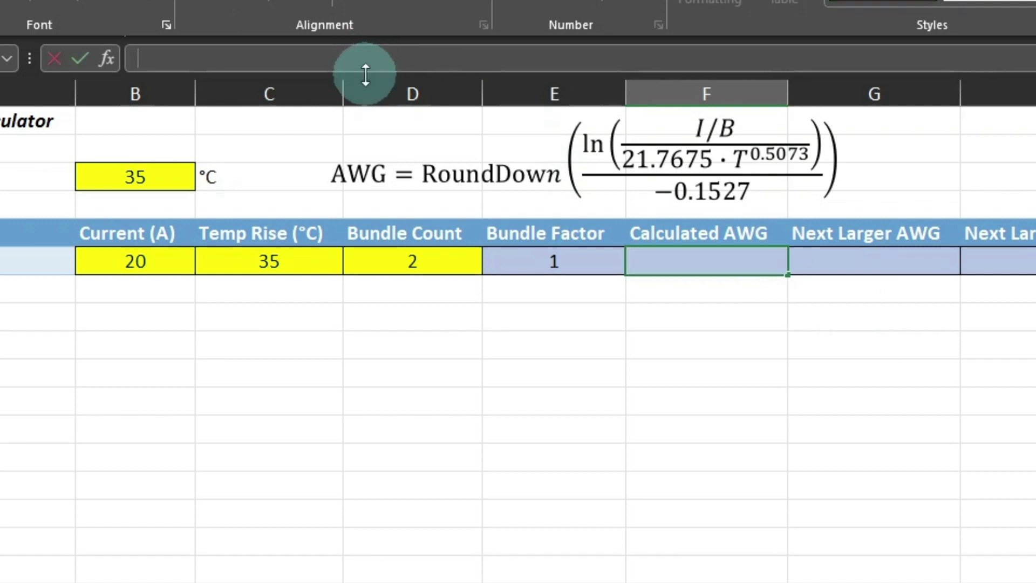
type("=l")
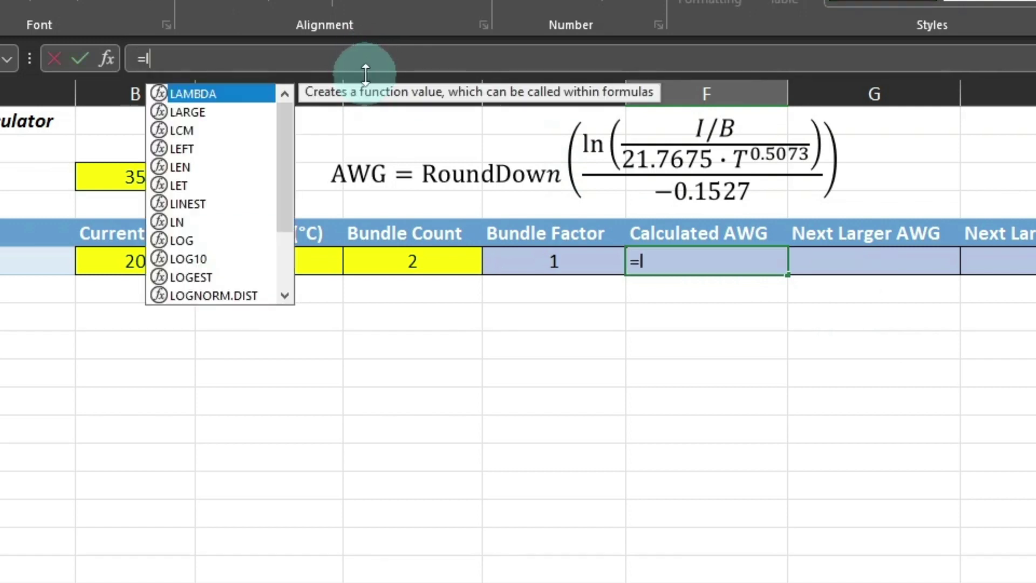
type("n(")
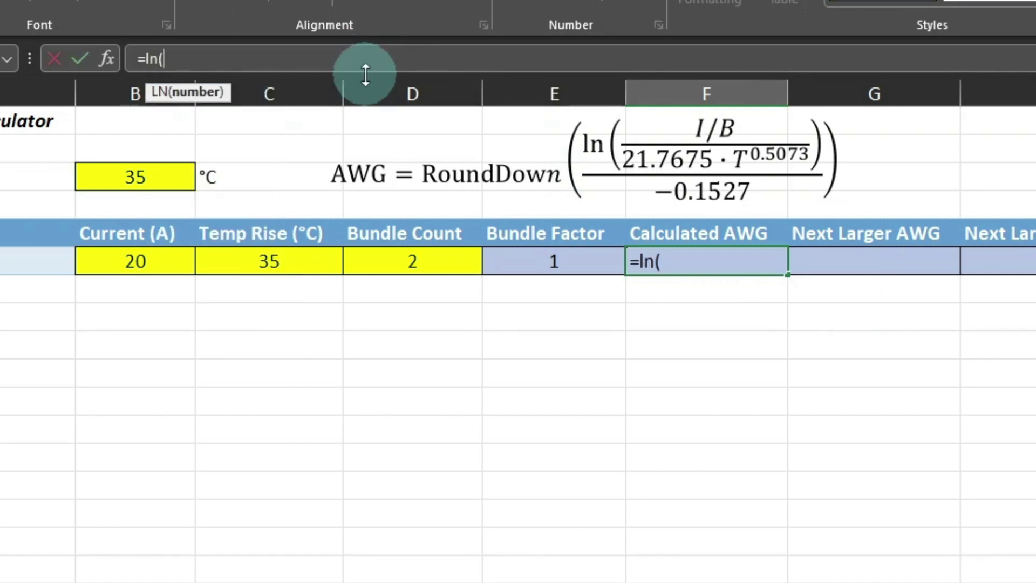
left_click(143, 260)
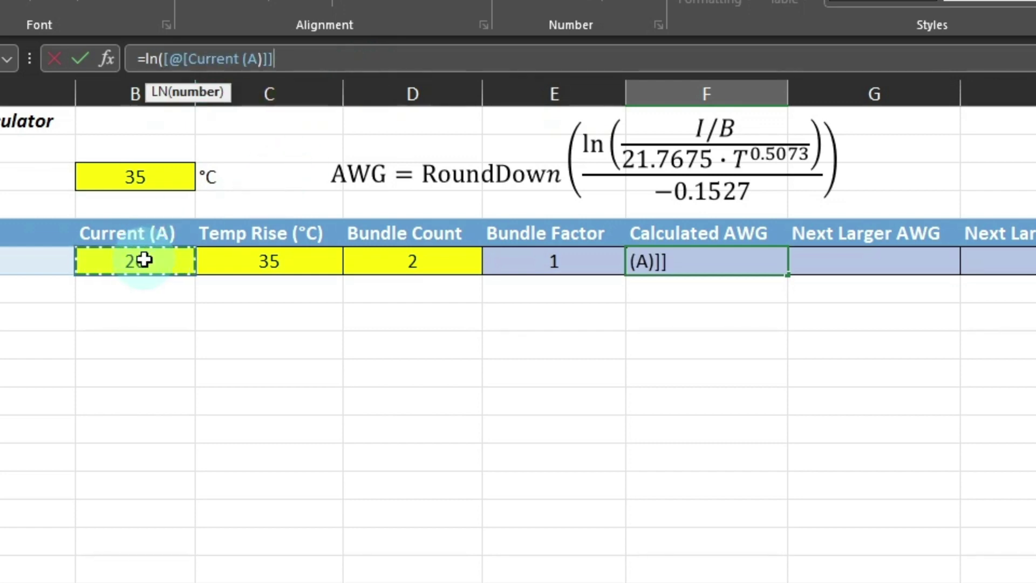
type("/")
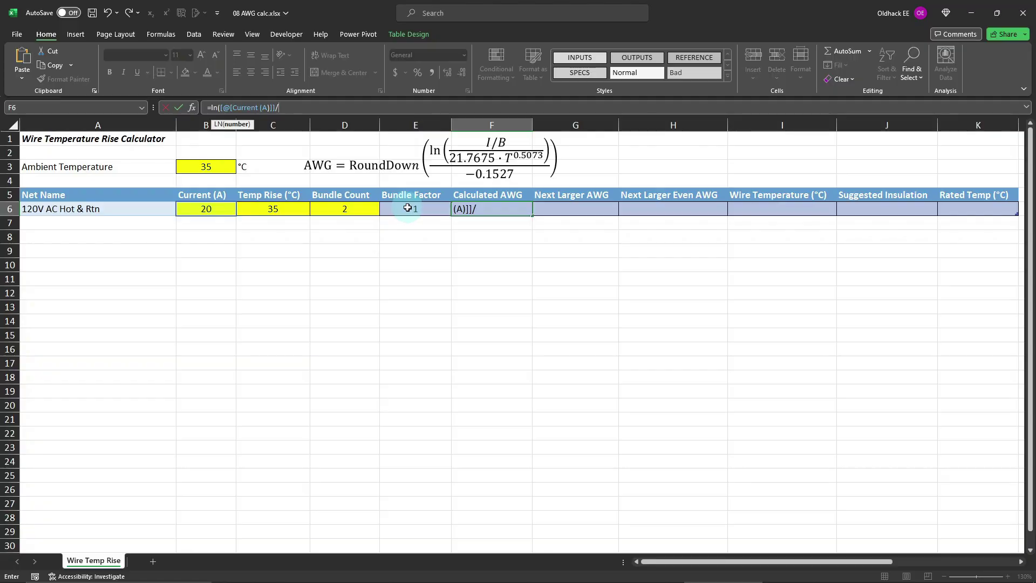
left_click(407, 207)
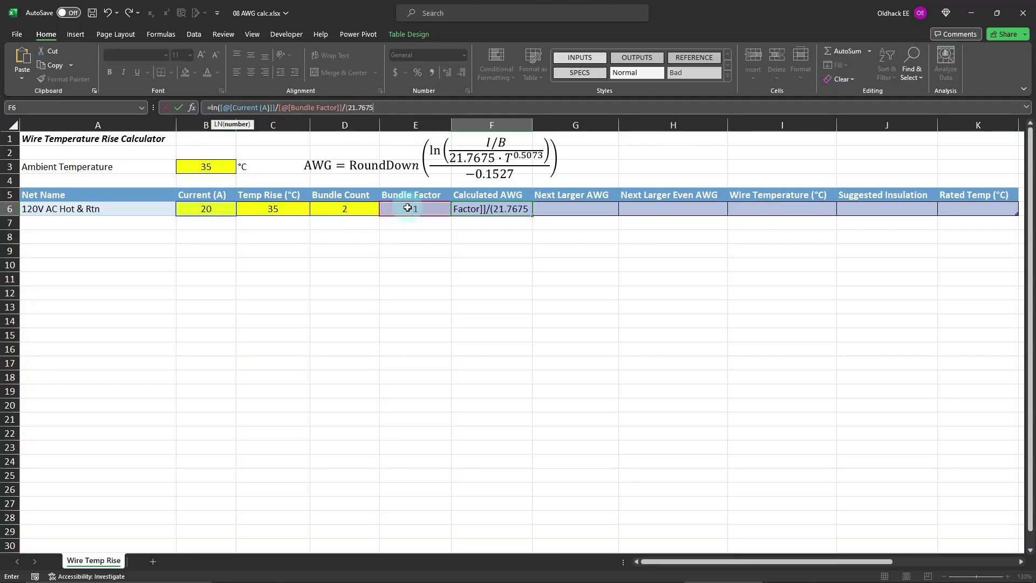
type("*")
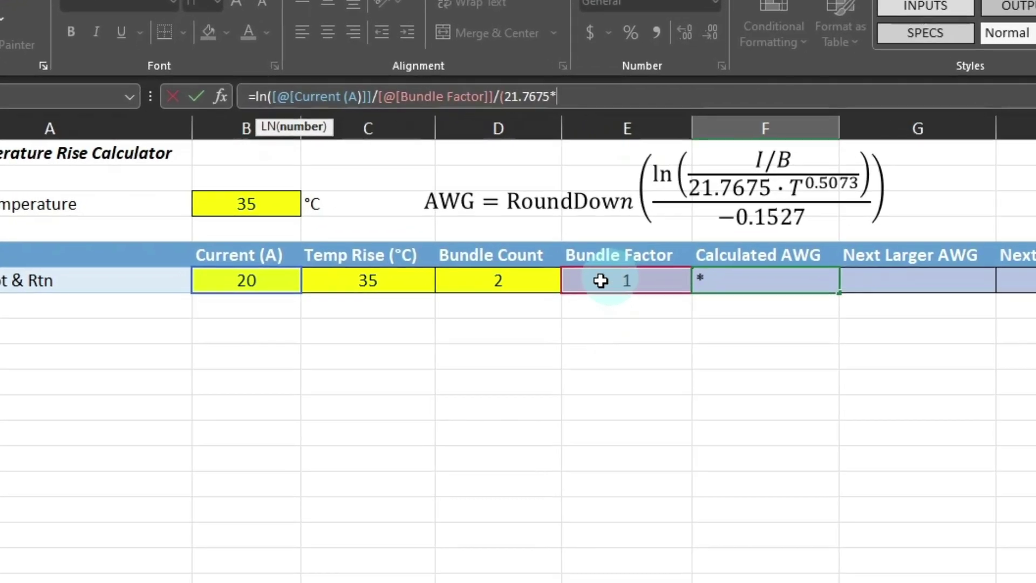
left_click(366, 282)
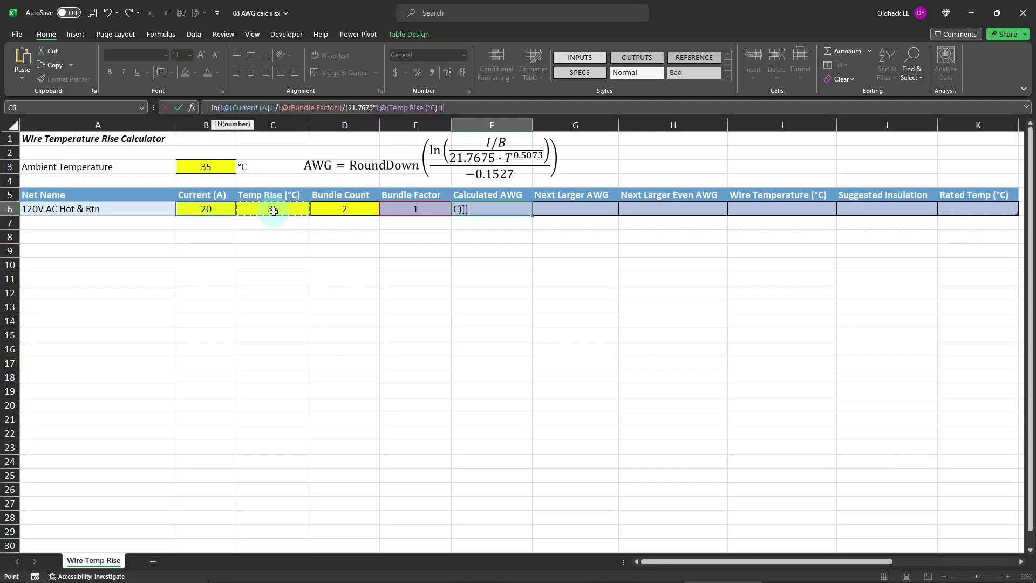
type("^.5073))")
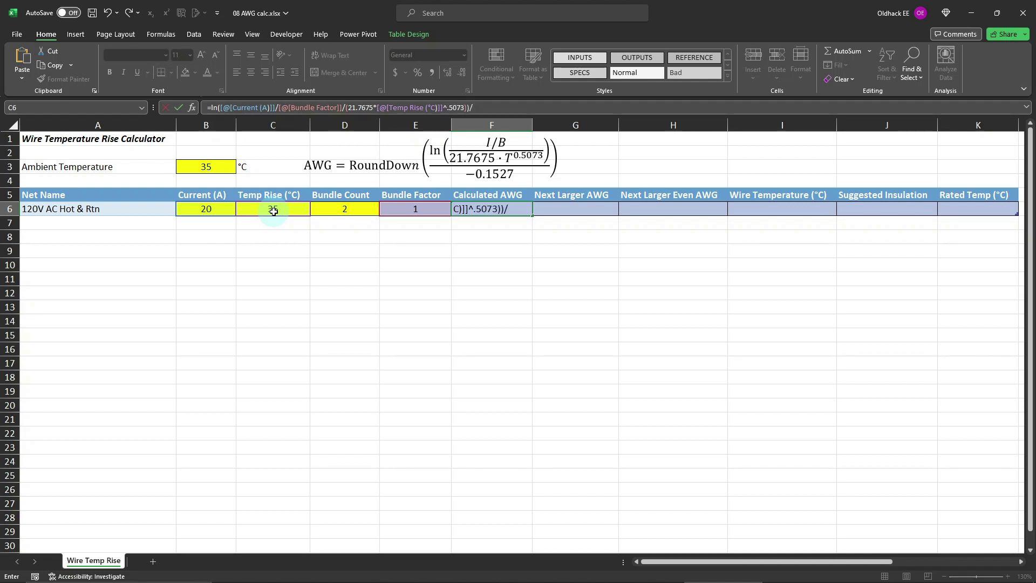
type("/-.1527")
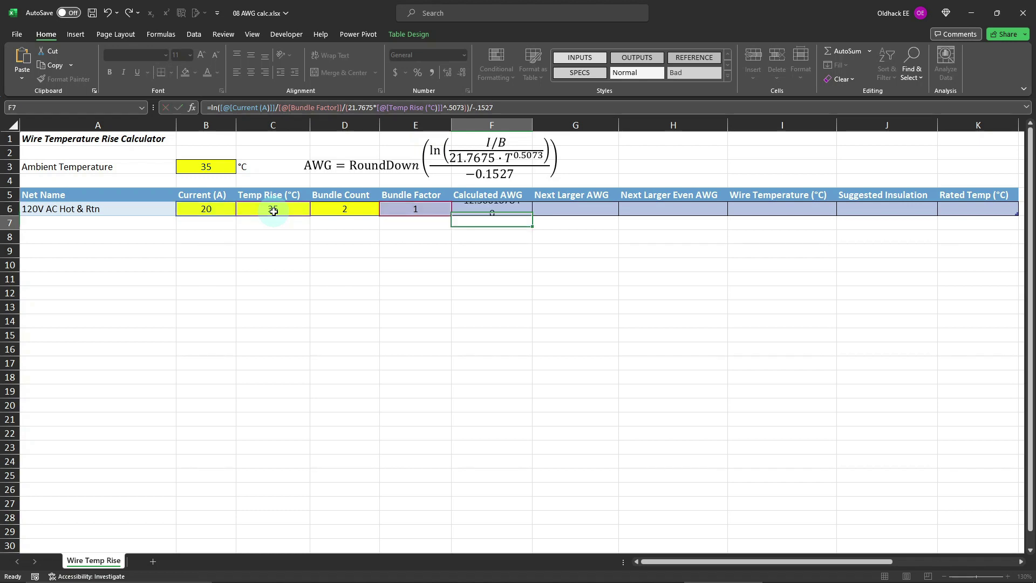
key("Return")
Enter =ROUNDDOWN([@[Calculated AWG]],0) in G6 so Next Larger AWG shows 12.
left_click(560, 207)
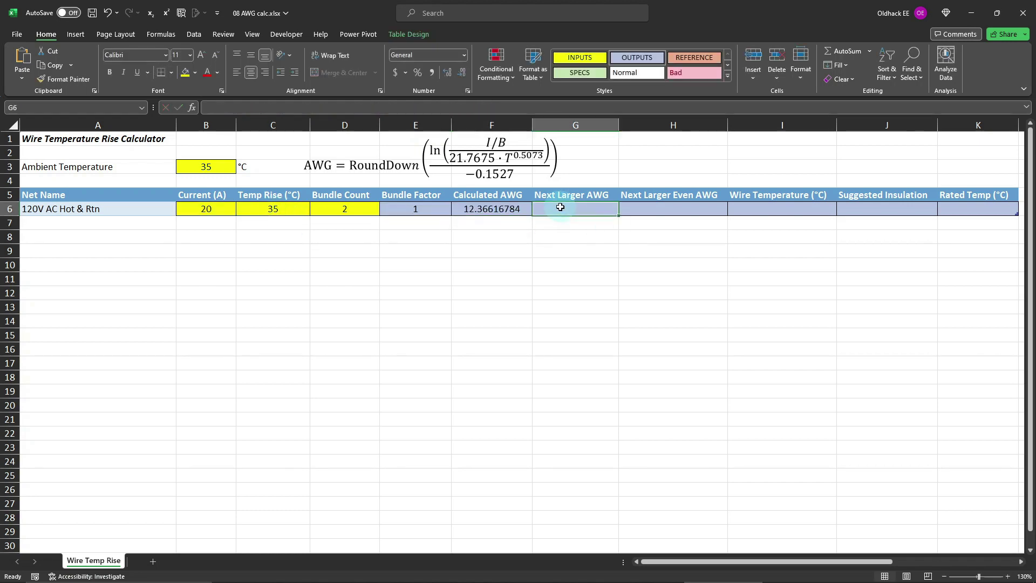
type("=round")
key("Down")
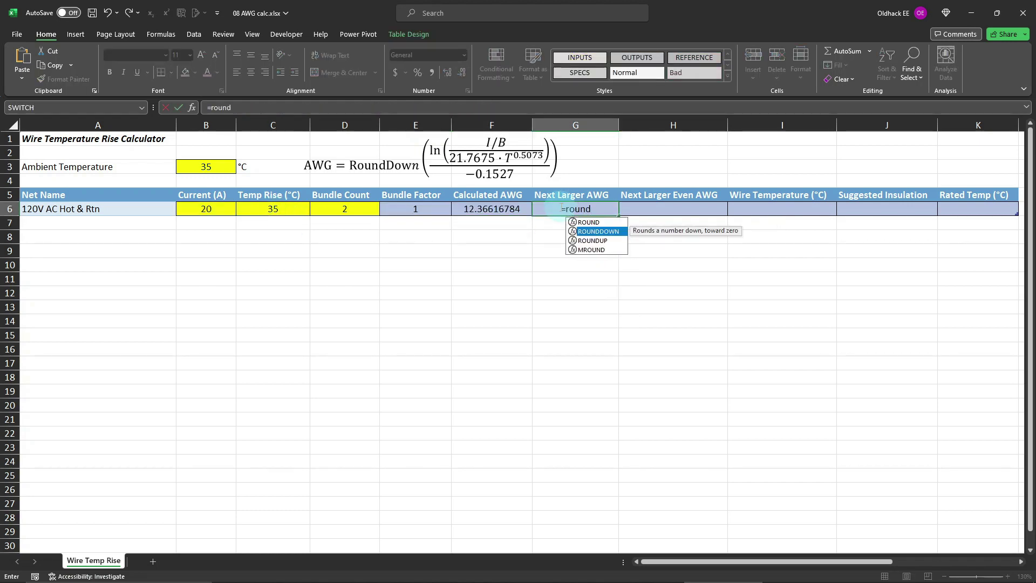
key("Tab")
left_click(494, 209)
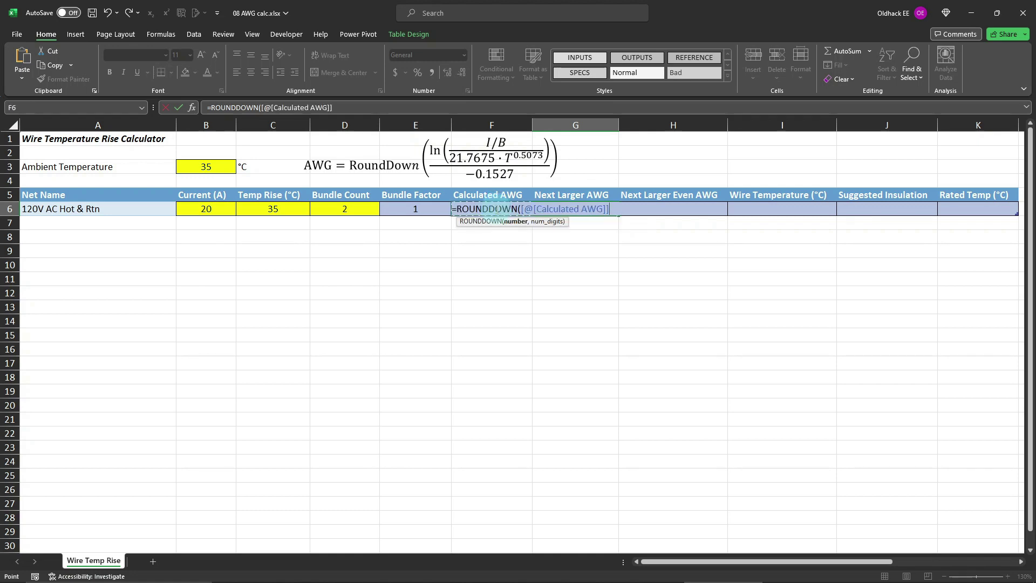
type(",0)")
key("Return")
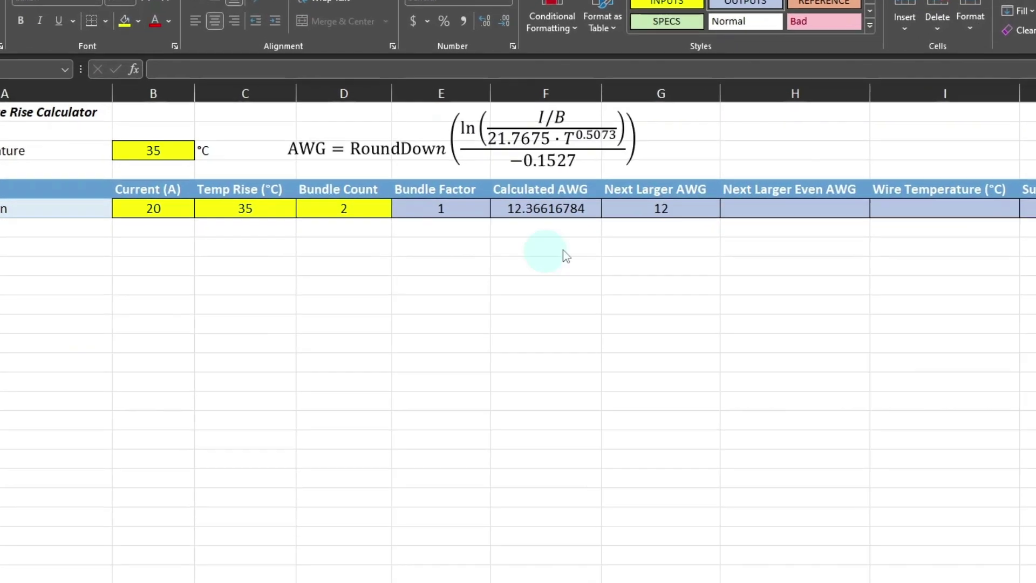
left_click(728, 208)
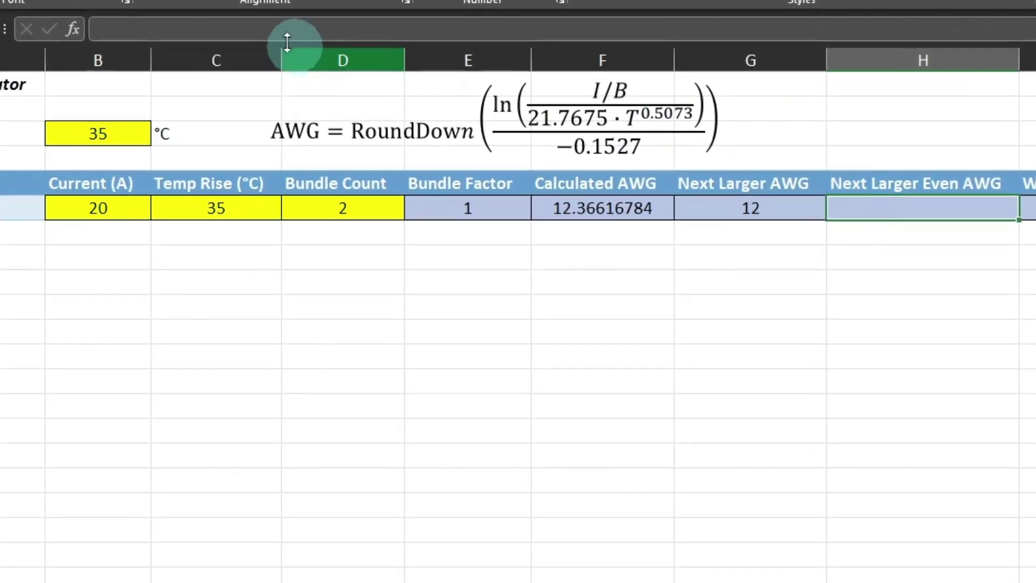
left_click(261, 31)
Enter =IF(ISEVEN(Next Larger AWG),Next Larger AWG,Next Larger AWG-1) in H6, giving 12.
type("=")
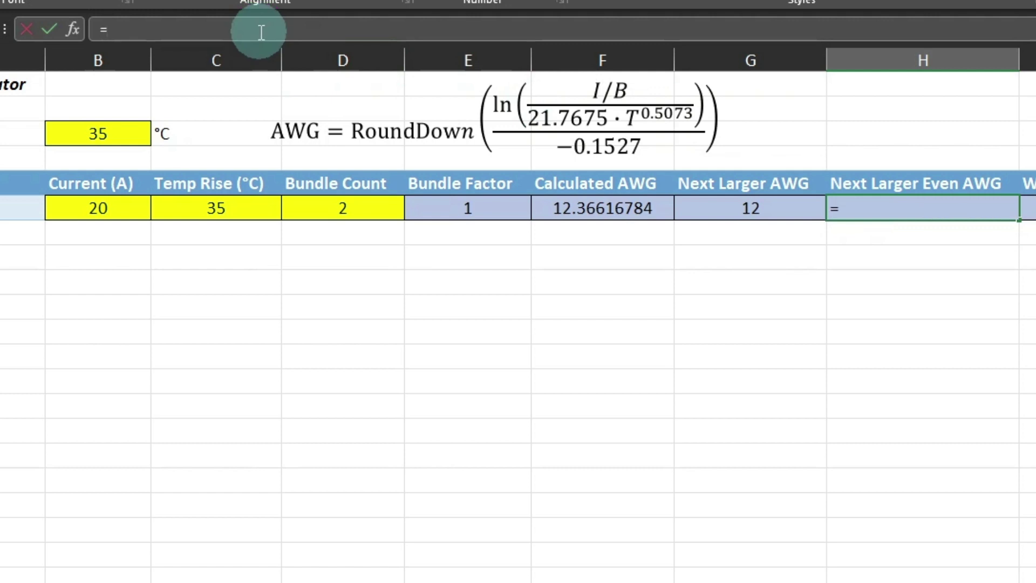
type("if(i")
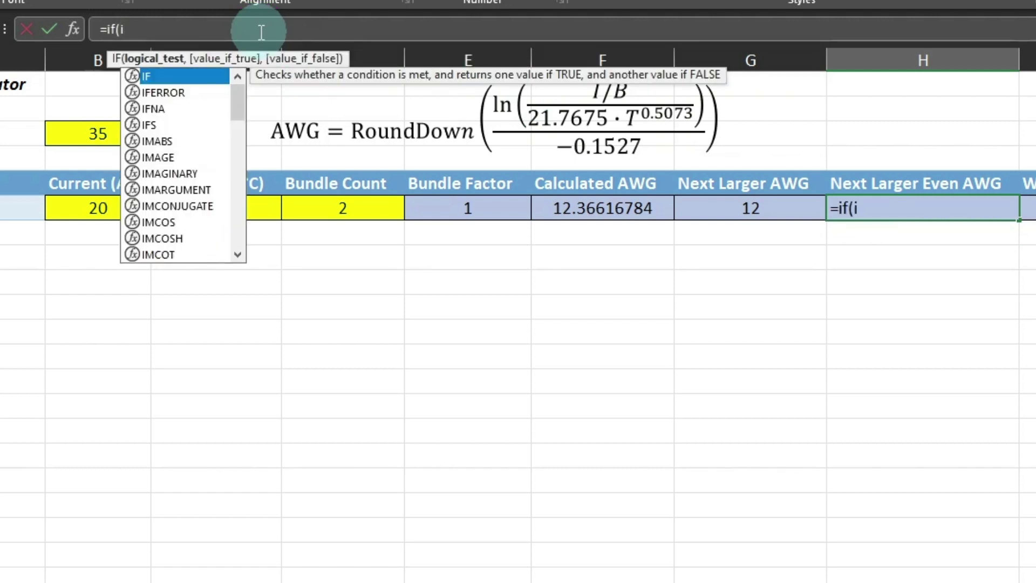
type("seven(")
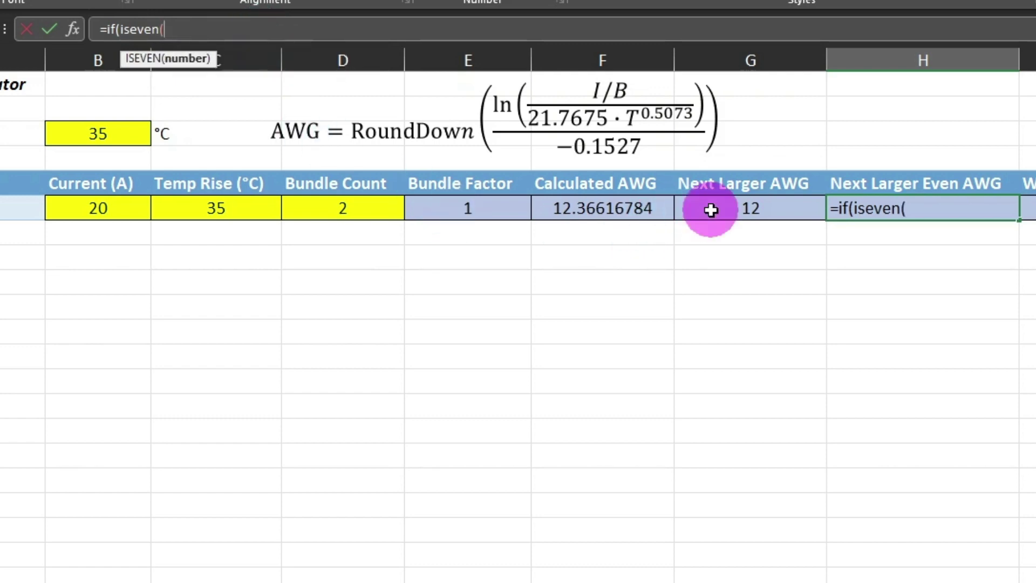
left_click(712, 210)
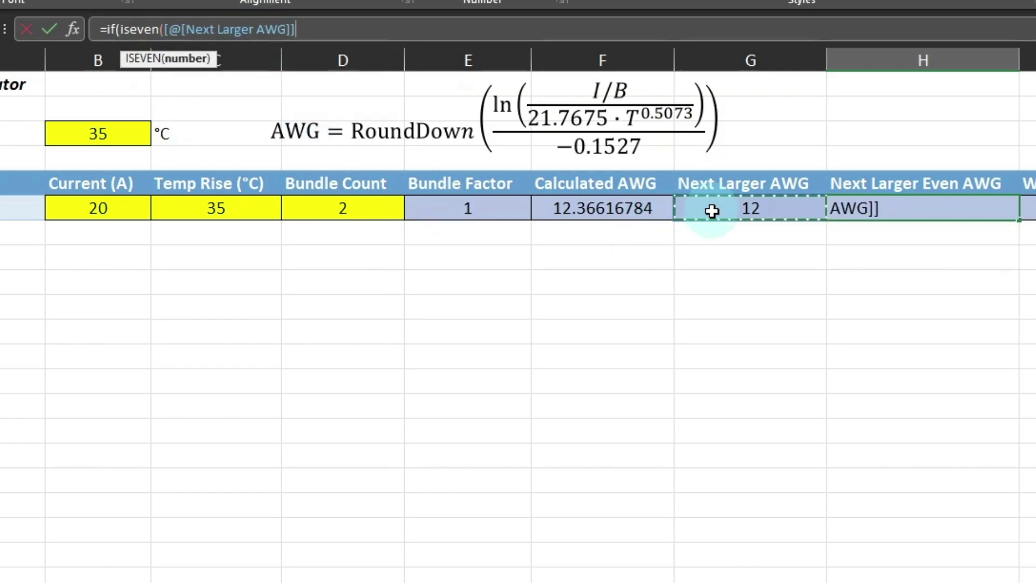
type("),")
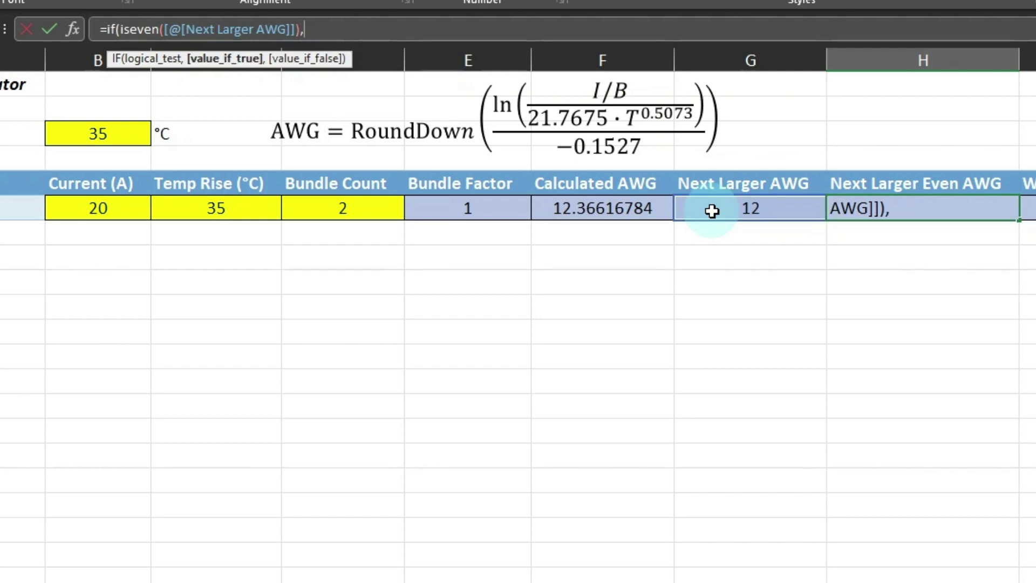
left_click(712, 210)
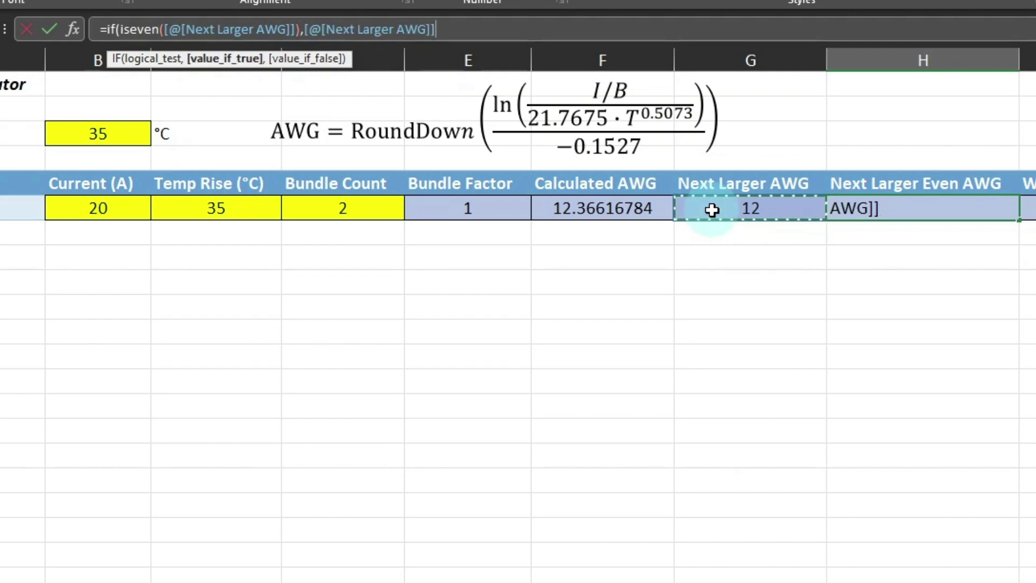
type(",")
left_click(713, 210)
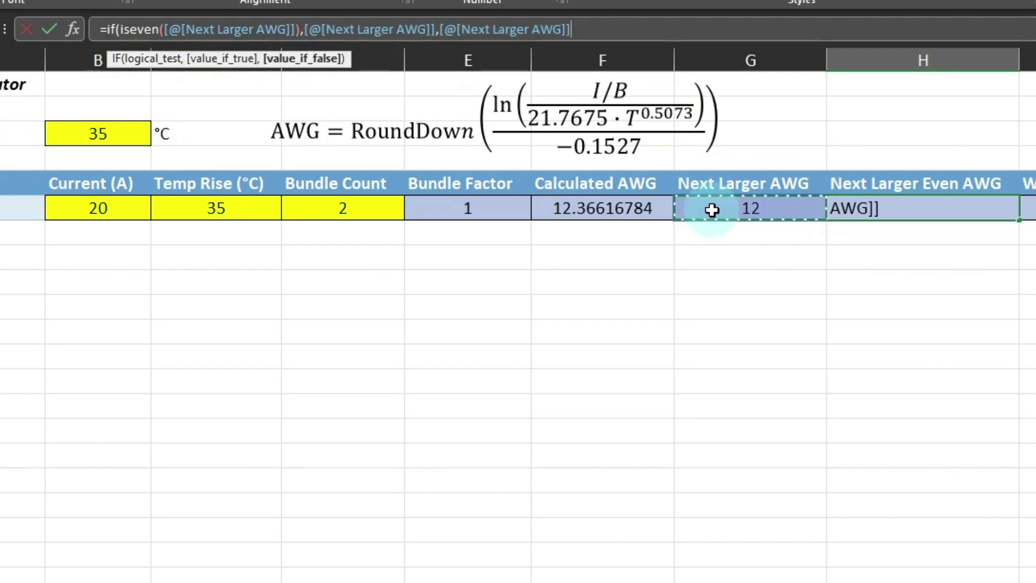
type("-")
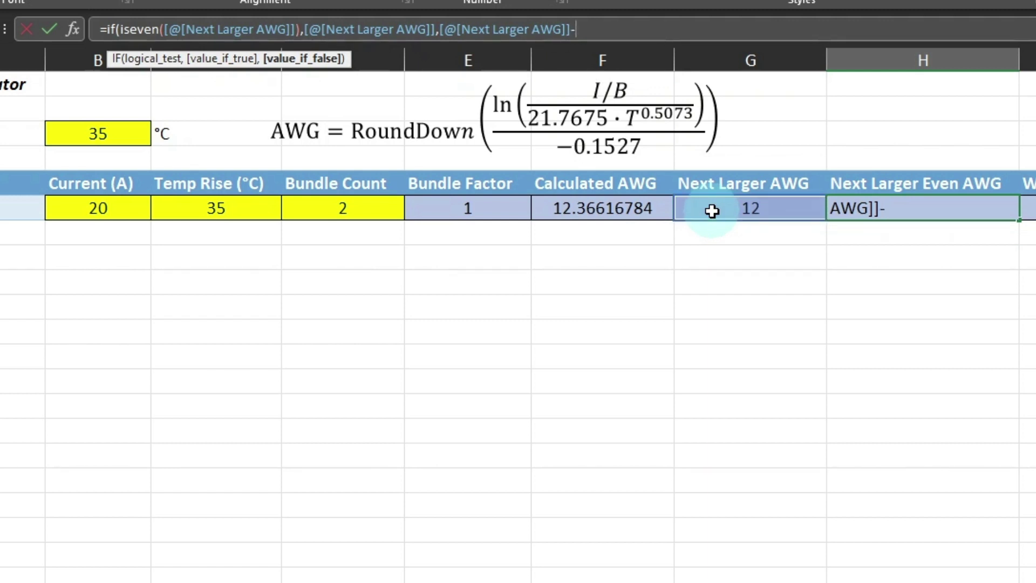
type("1)")
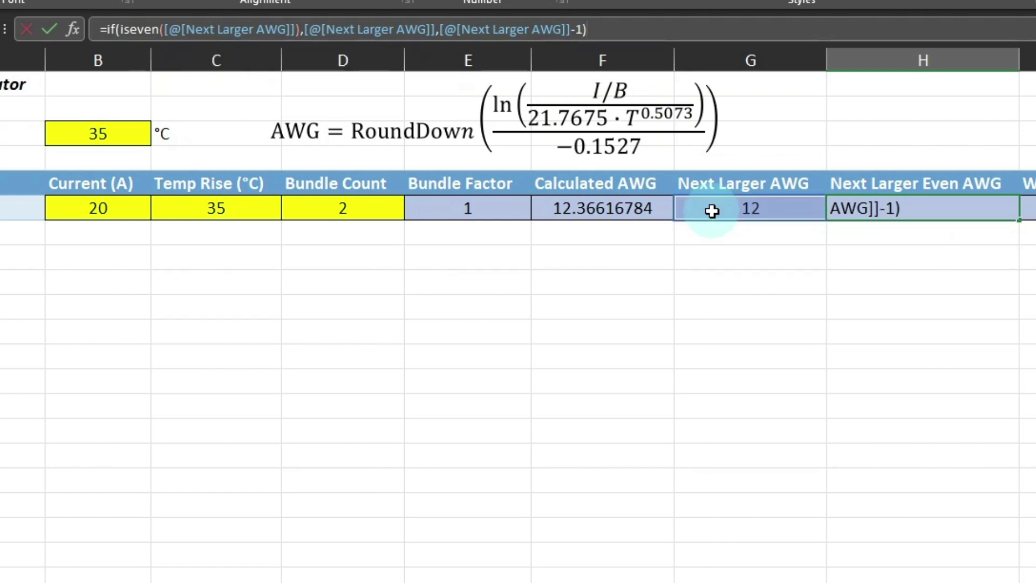
key("Return")
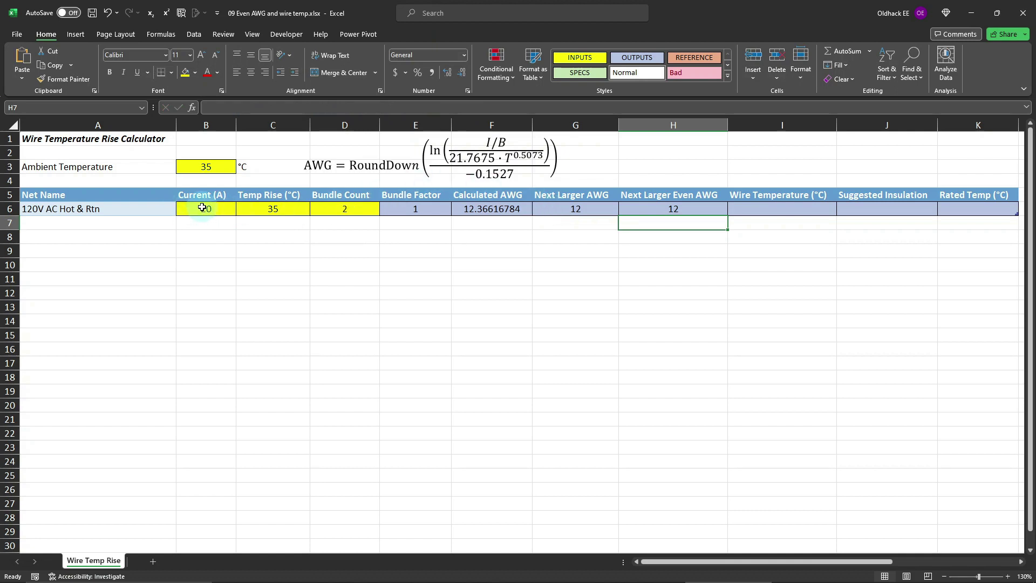
left_click(201, 208)
type("2")
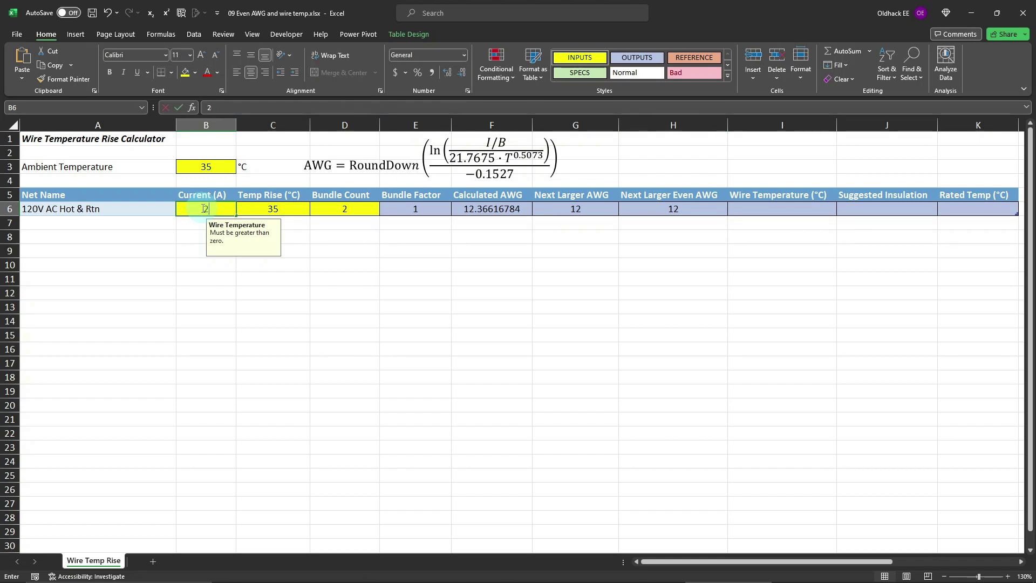
type("3")
key("Return")
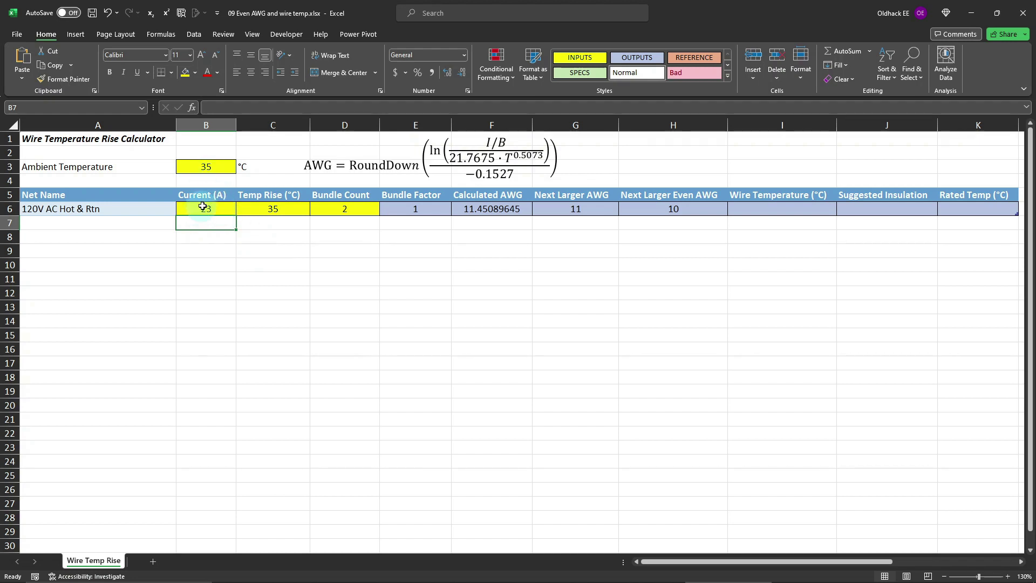
key("ctrl+z")
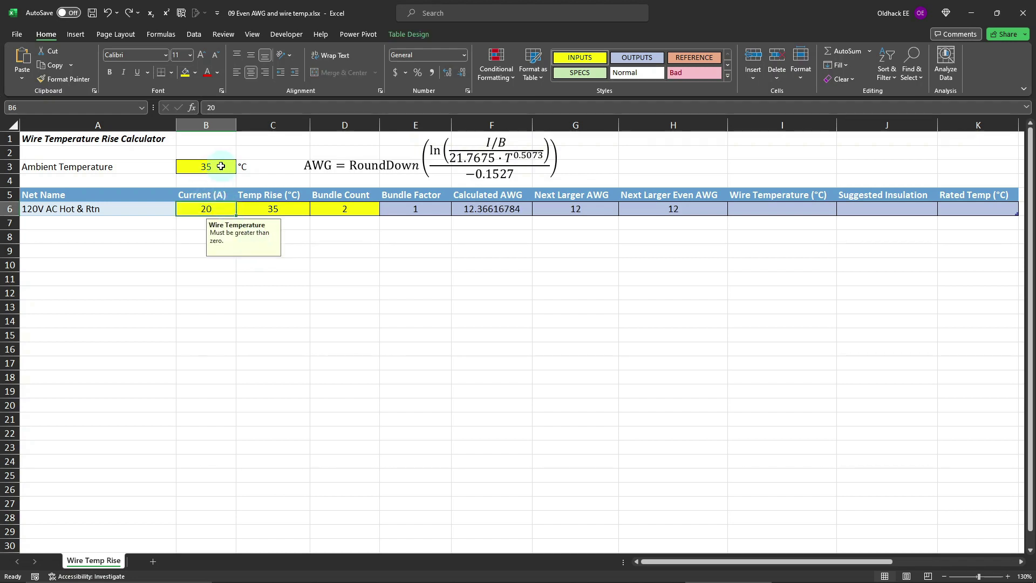
left_click(218, 165)
left_click(61, 110)
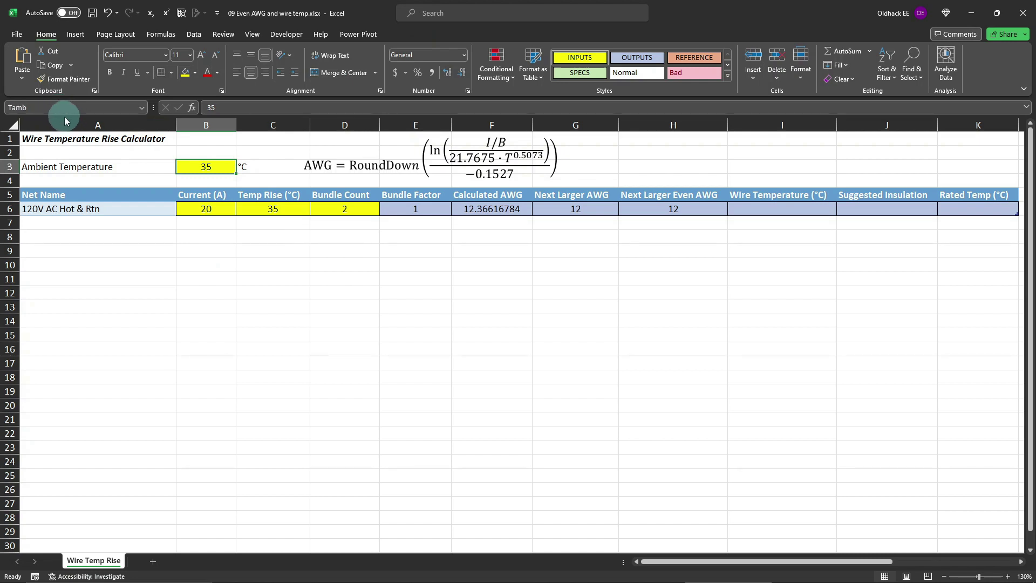
Enter =Tamb+[@[Temp Rise (°C)]] in I6 so Wire Temperature shows 70.
left_click(776, 210)
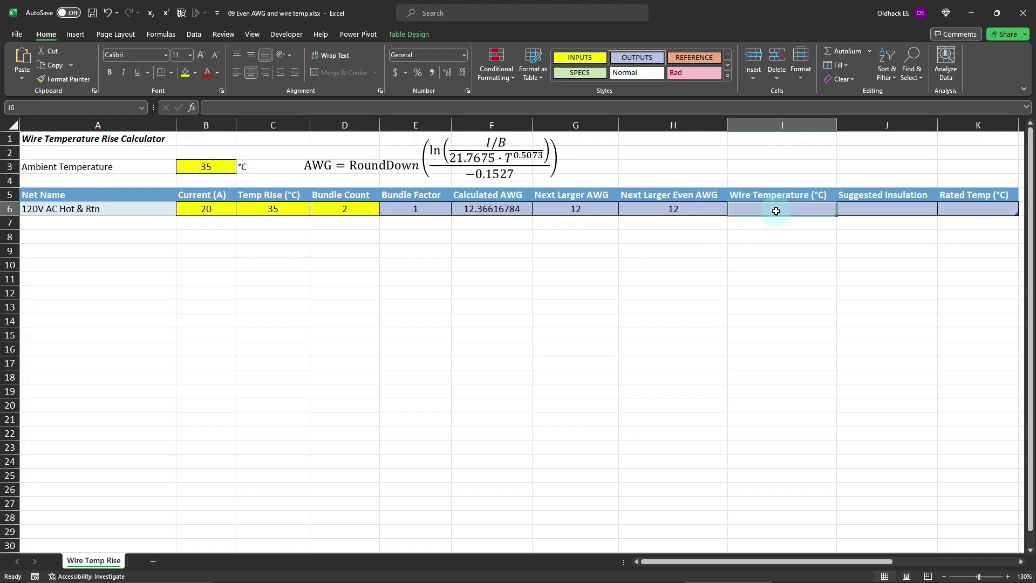
type("=")
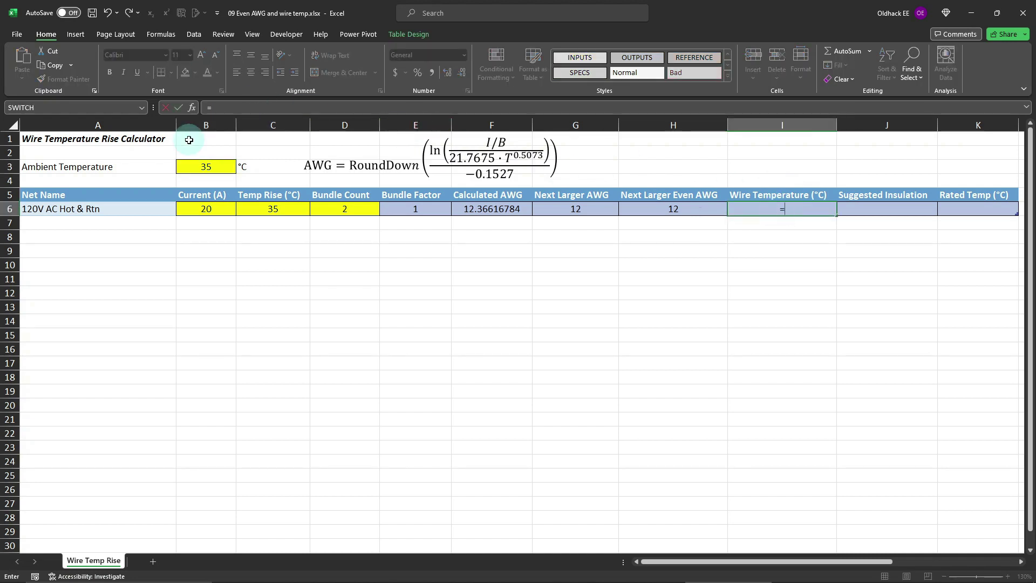
left_click(198, 167)
type("+")
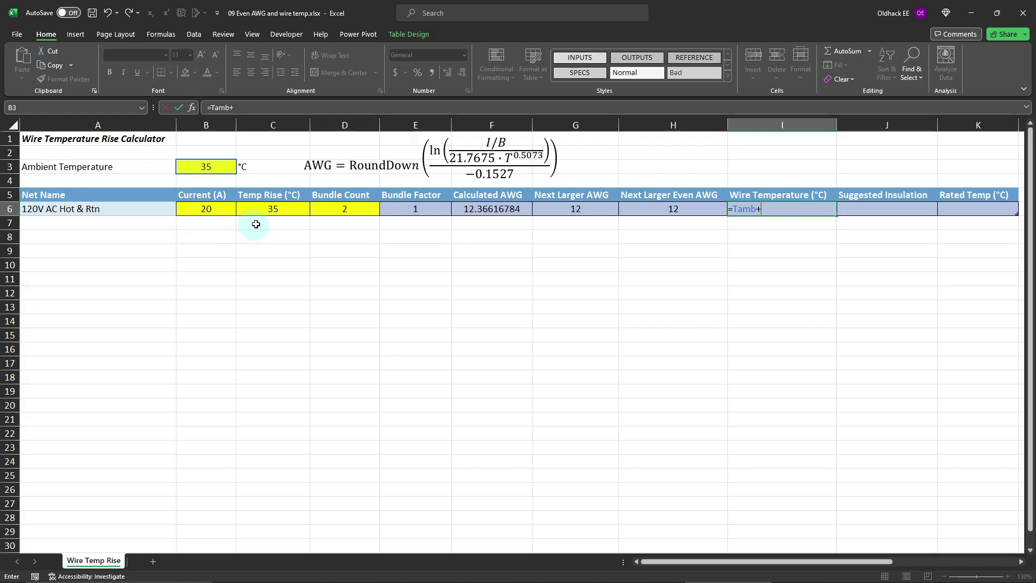
left_click(270, 208)
key("Return")
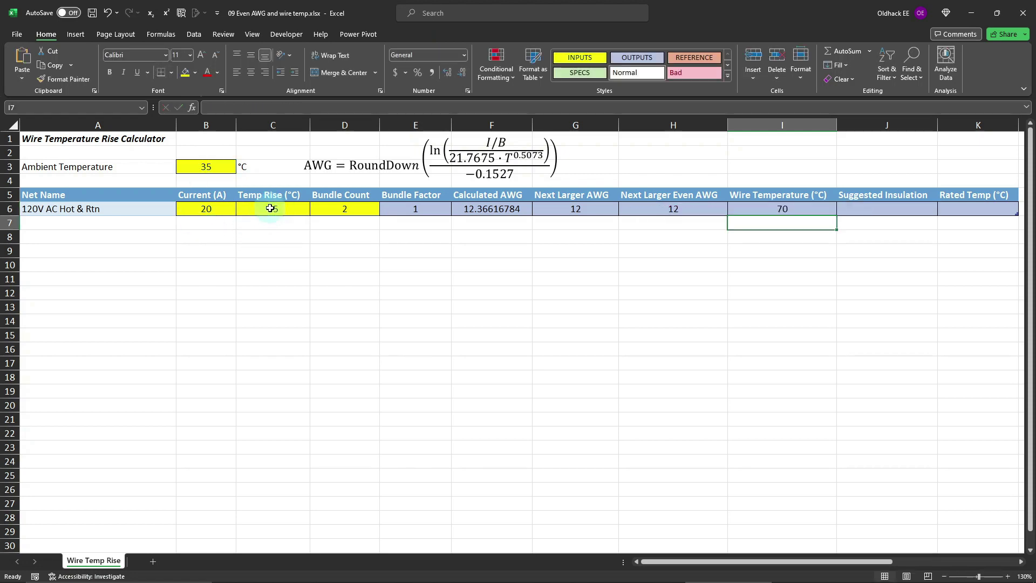
left_click(812, 209)
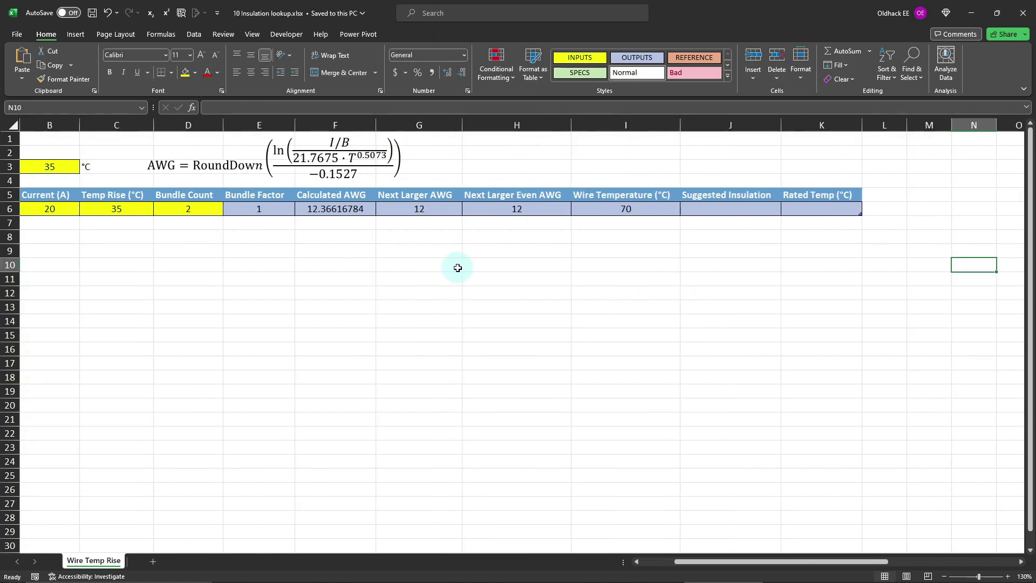
key("Right")
key("Right")
key("Right")
key("Right")
key("Right")
key("Right")
key("Right")
key("Right")
key("Right")
key("Right")
key("Right")
key("Right")
key("Right")
Convert the W1:X7 Temp (°C)/Wire Types list into table Table4 with headers.
left_click(743, 155)
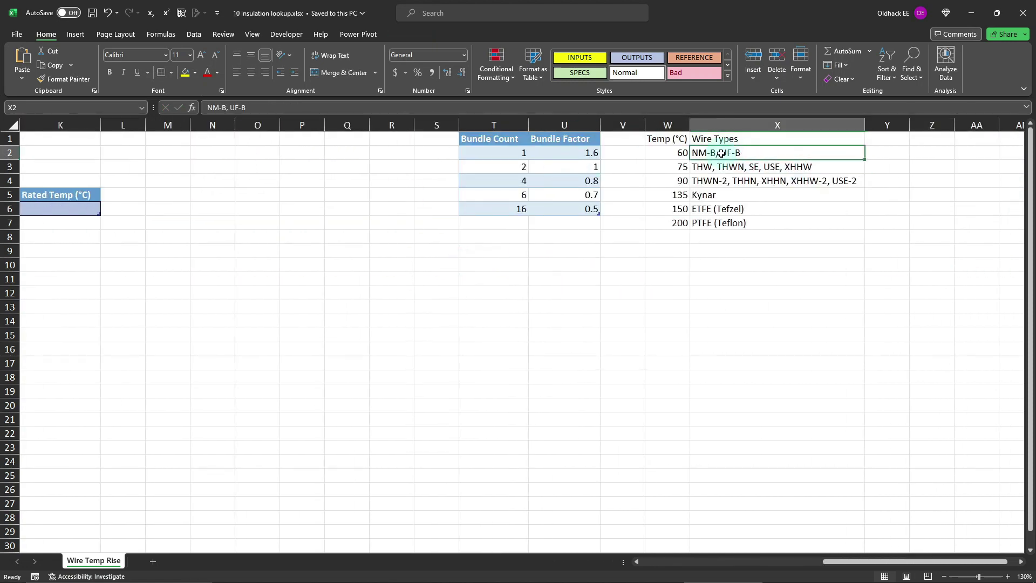
left_click_drag(680, 154, 681, 223)
left_click_drag(723, 154, 723, 221)
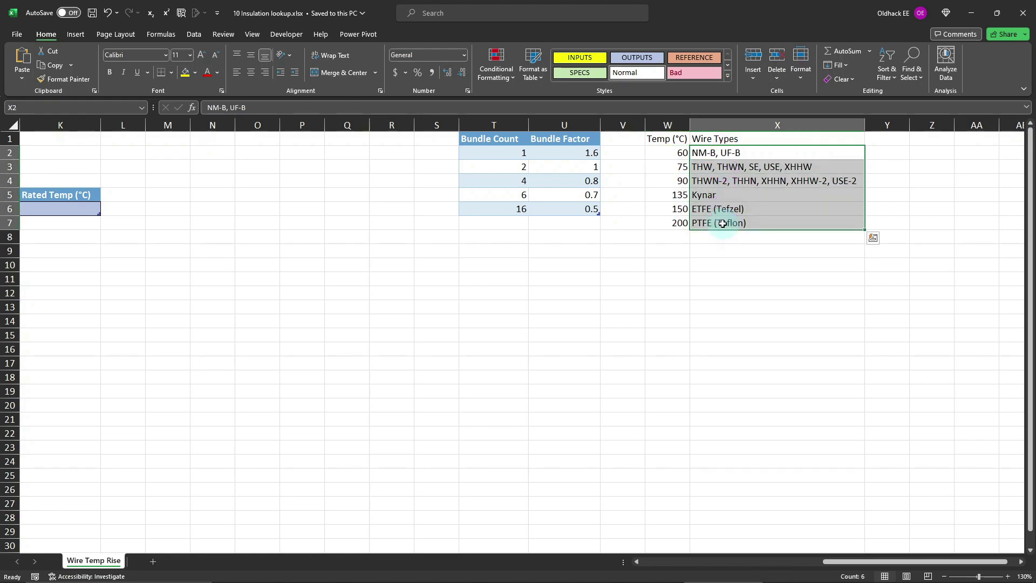
left_click(675, 152)
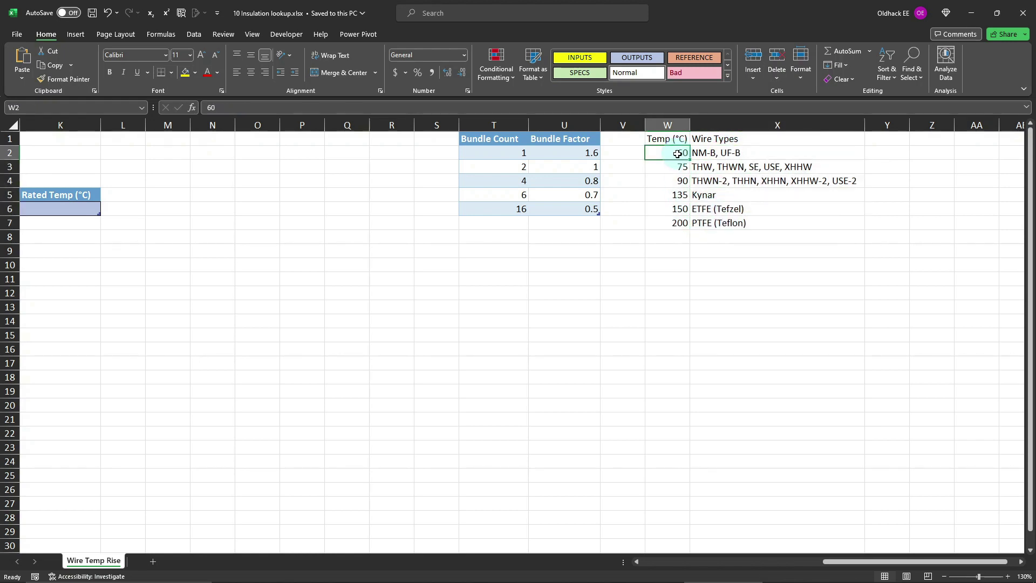
left_click(75, 34)
left_click(103, 60)
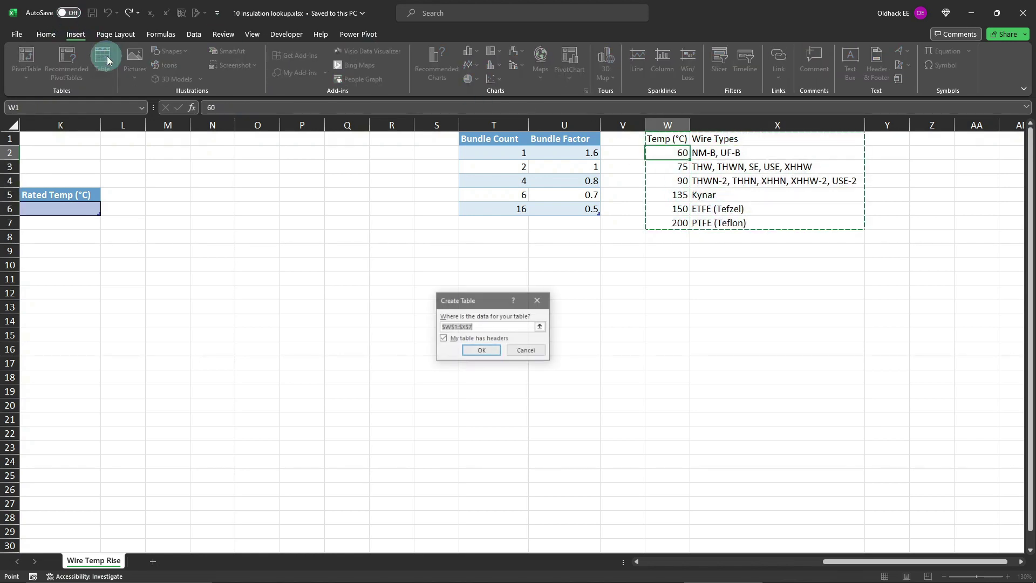
left_click(491, 353)
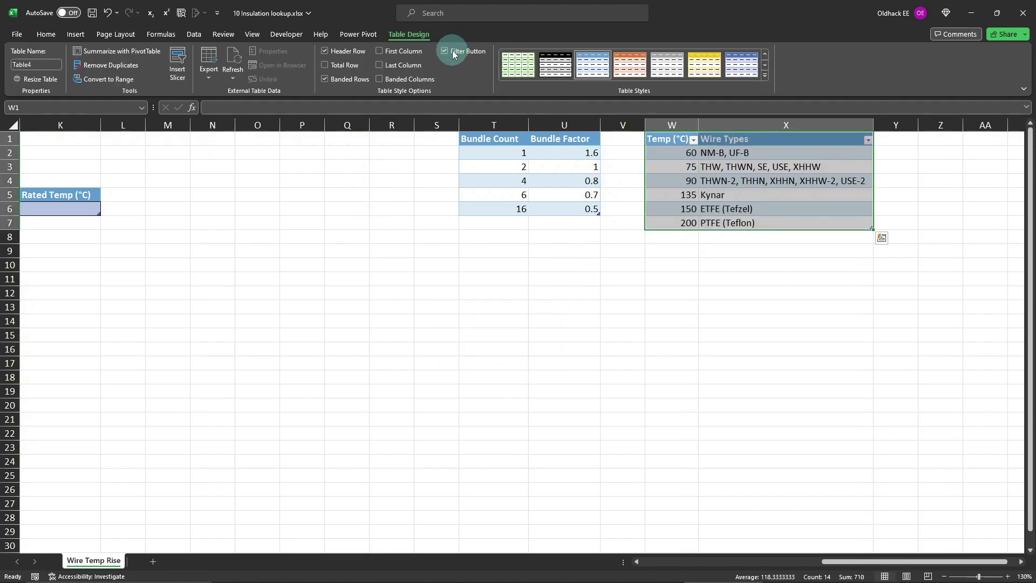
left_click(461, 211)
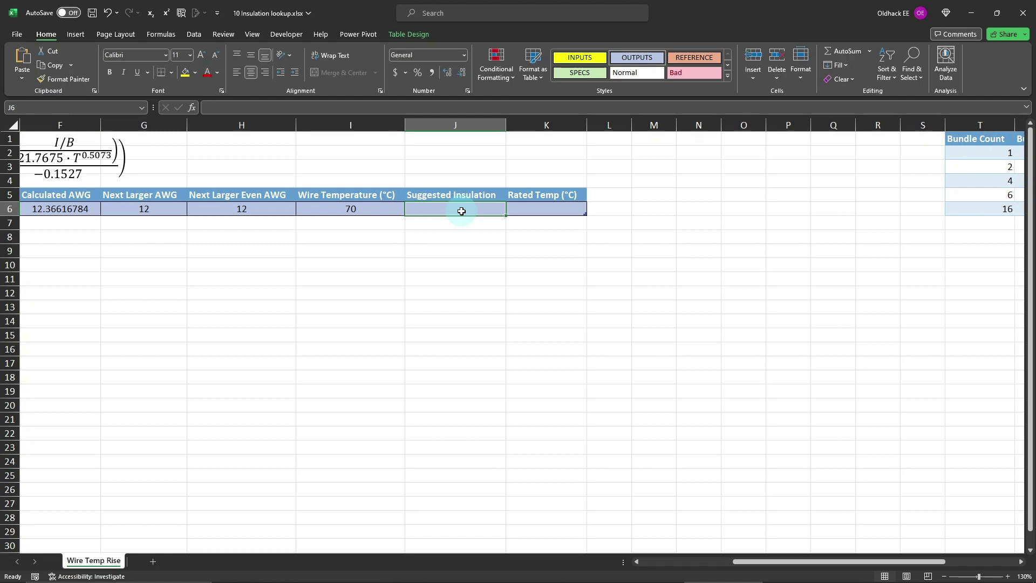
Start J6's XLOOKUP on Wire Temperature using Table4[Temp (°C)] and Table4[Wire Types].
type("=xl")
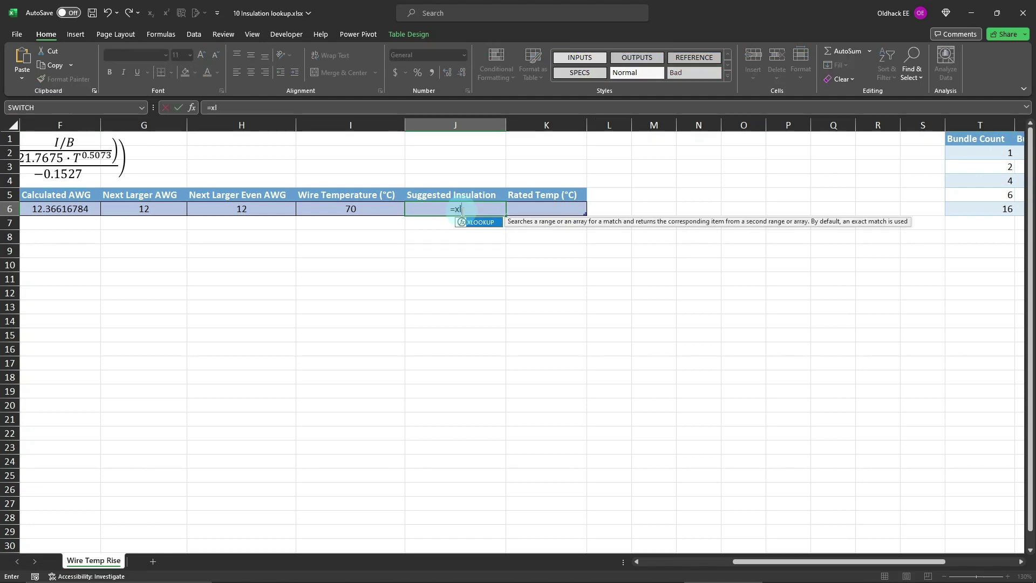
key("Tab")
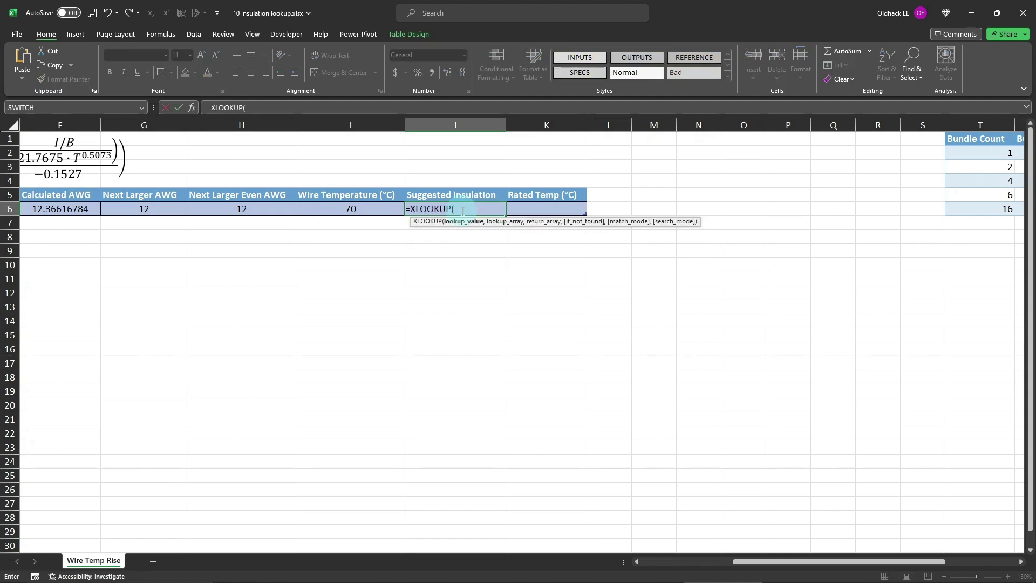
left_click(358, 208)
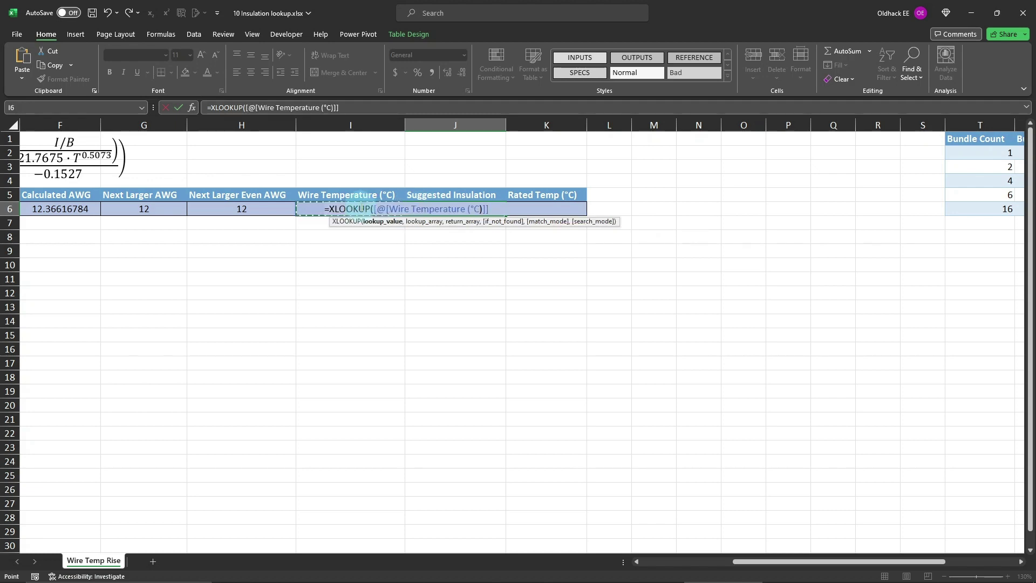
type(",")
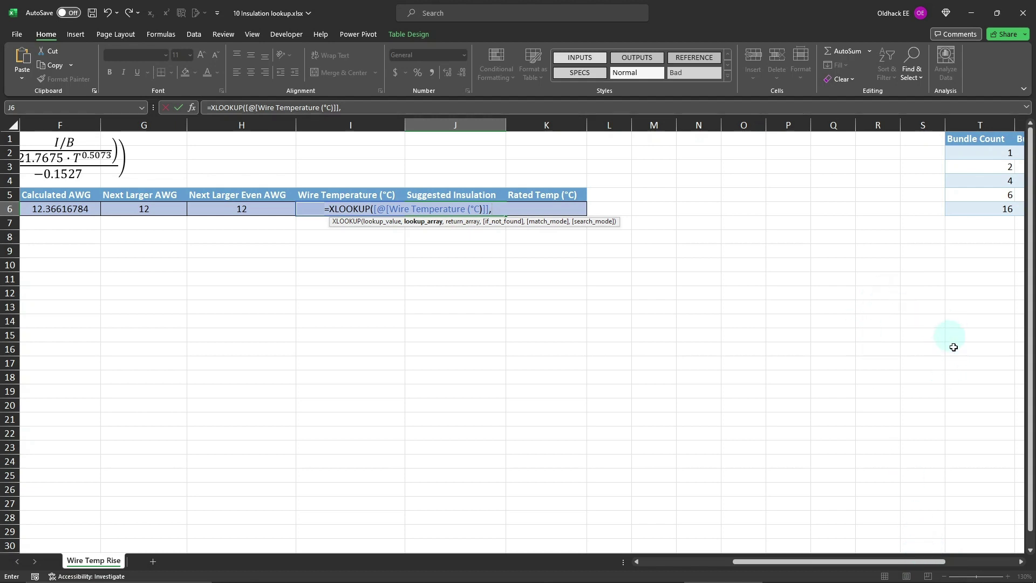
left_click(1021, 563)
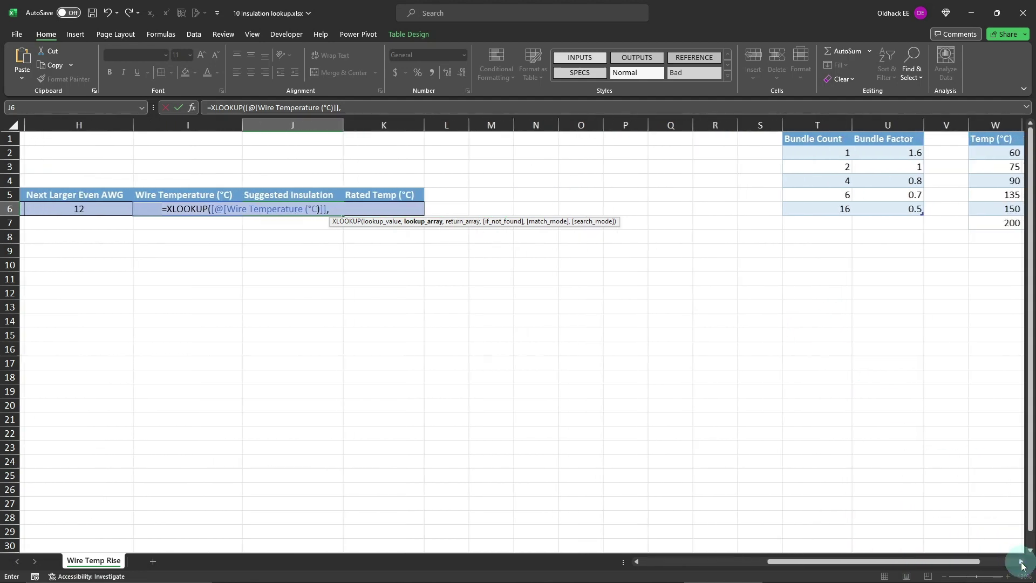
left_click(1020, 562)
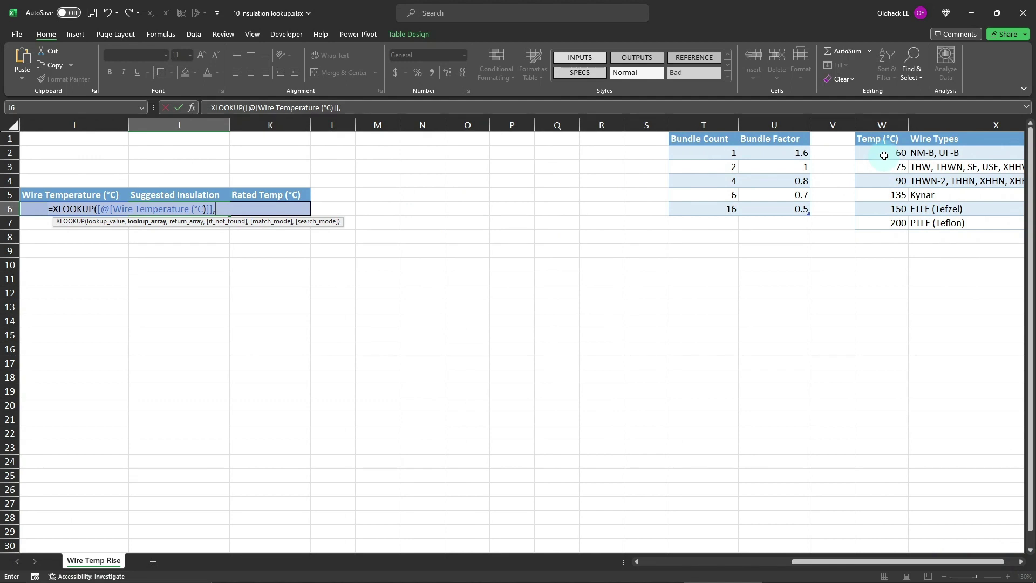
left_click_drag(883, 155, 867, 224)
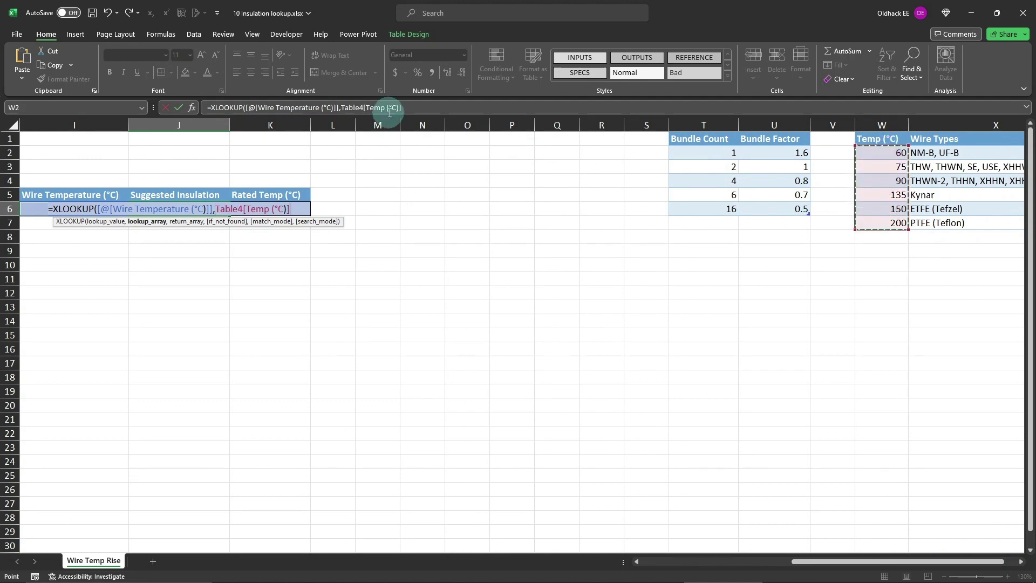
left_click(416, 110)
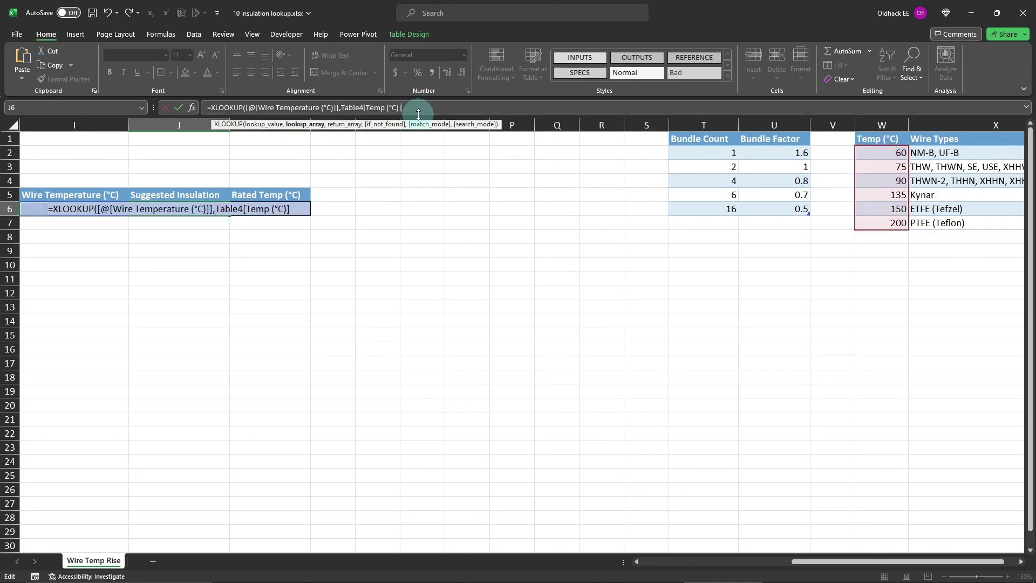
type(",")
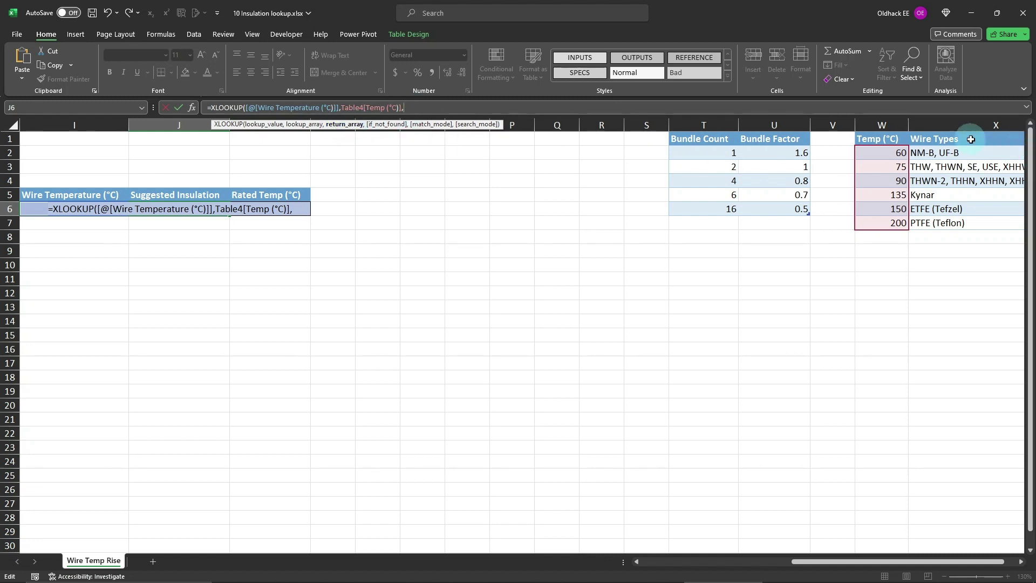
left_click_drag(956, 153, 952, 223)
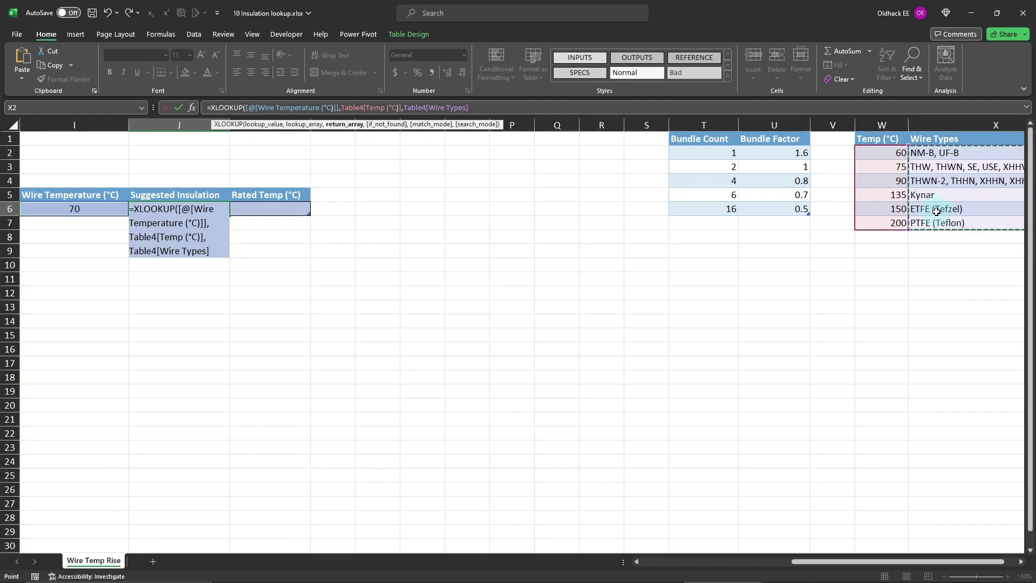
Set match mode 1 (next larger), commit, and autofit the Suggested Insulation column.
type(",")
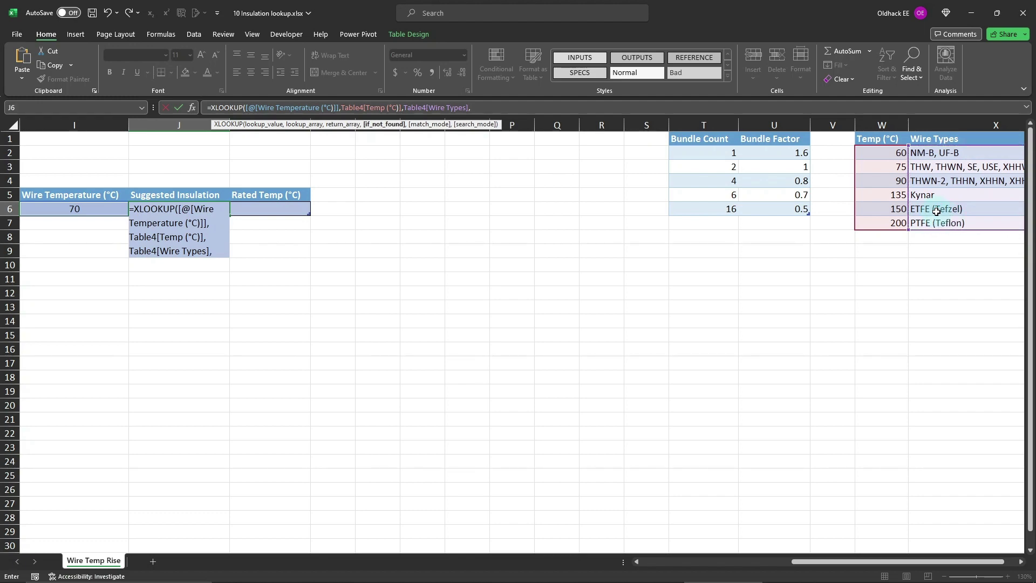
type("\"\"")
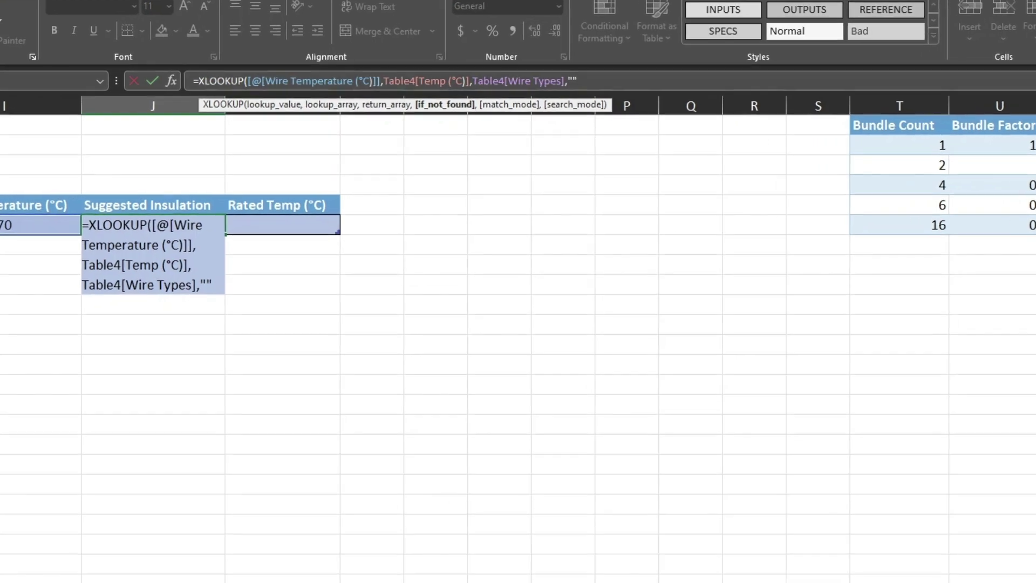
type(",")
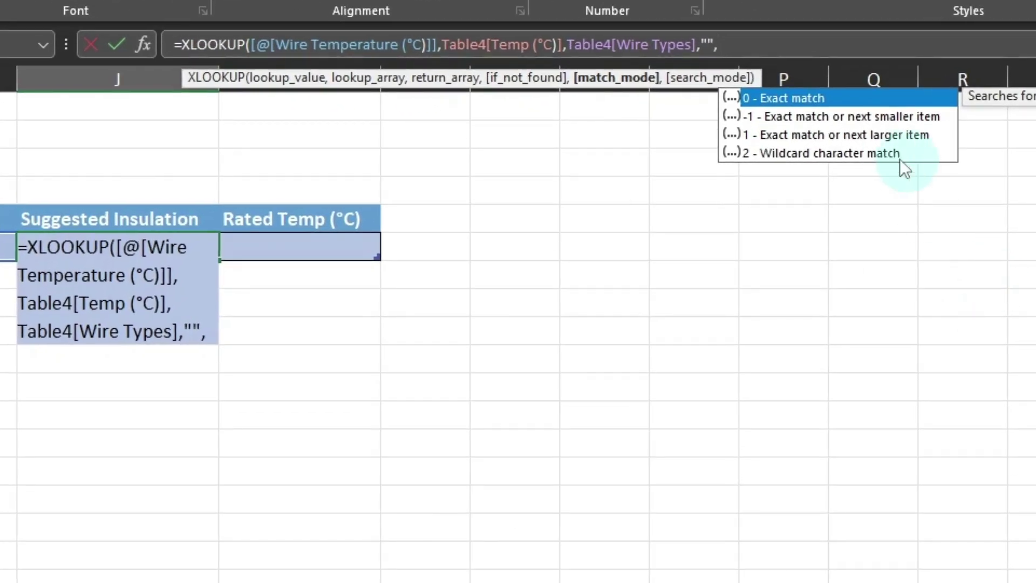
double_click(859, 137)
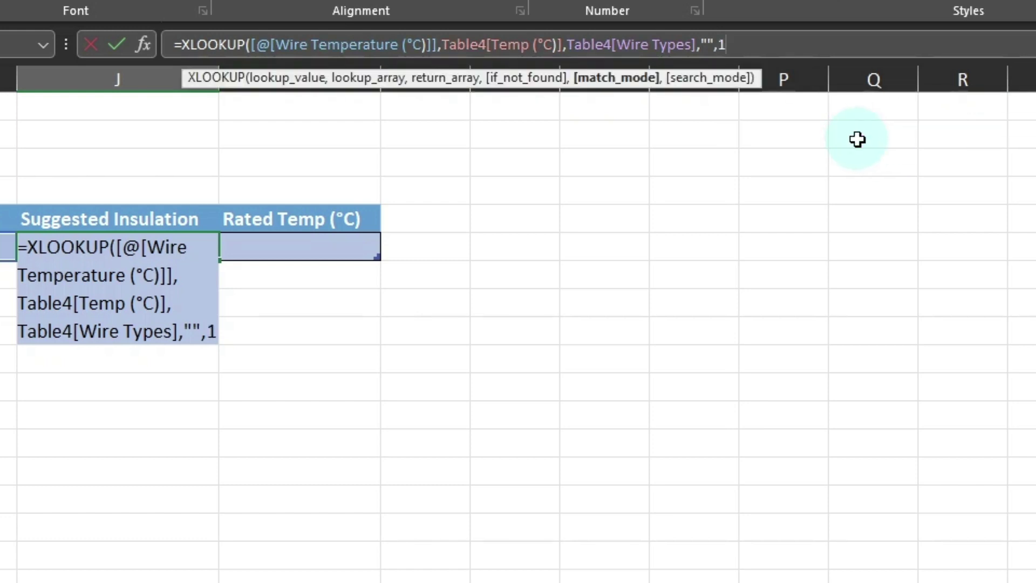
type(")")
key("Return")
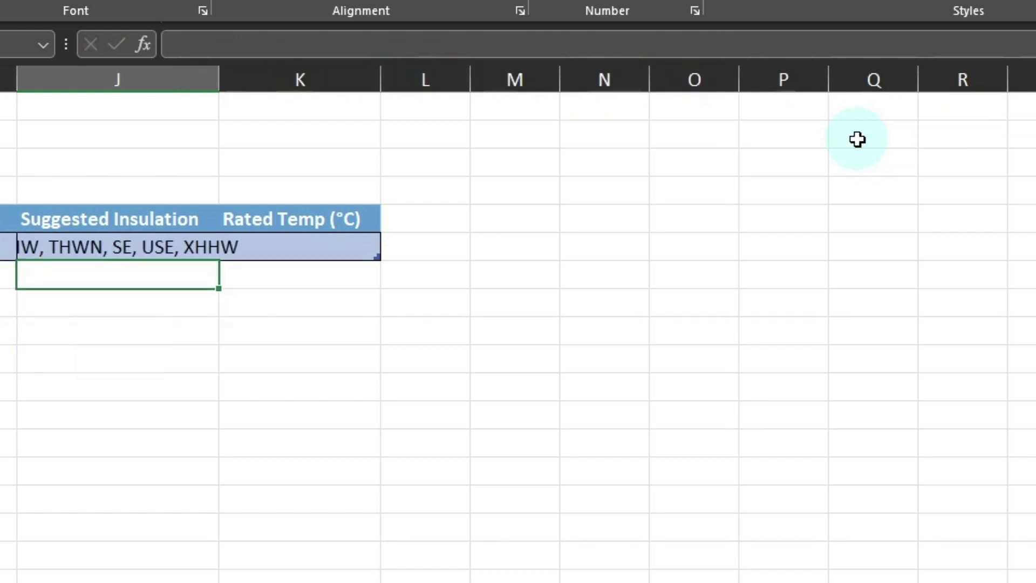
double_click(219, 71)
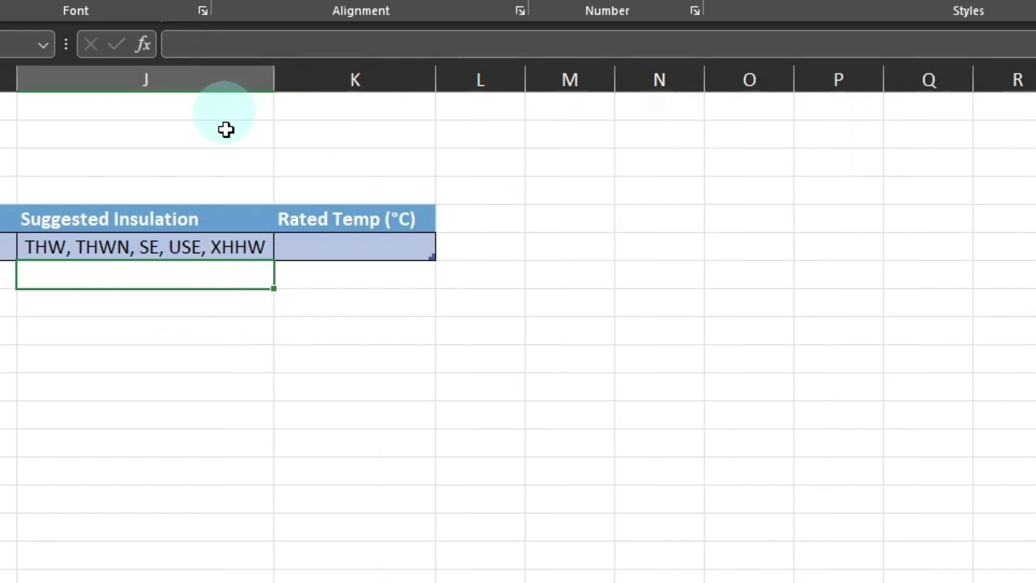
left_click(194, 248)
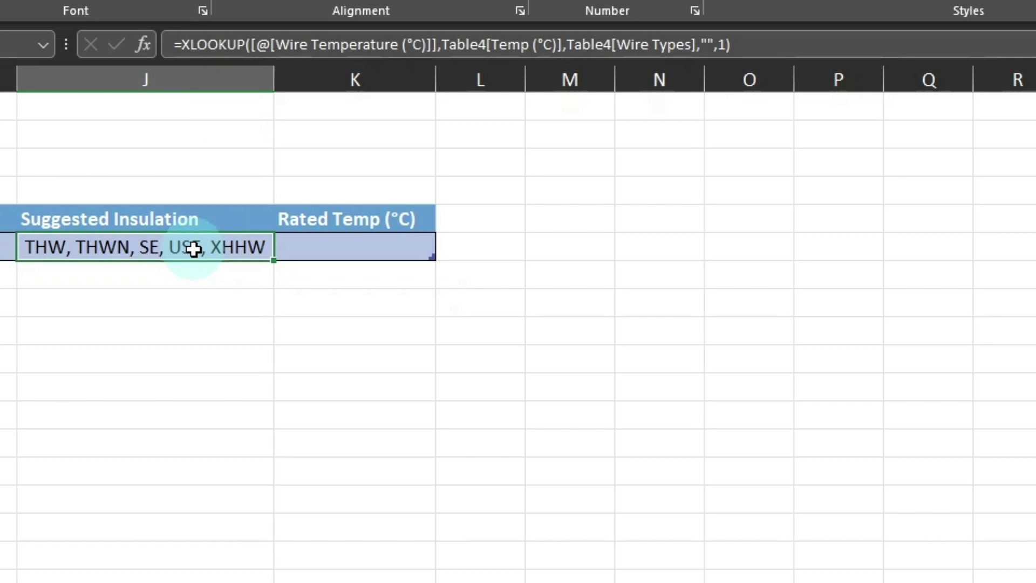
left_click_drag(173, 39, 1022, 180)
key("ctrl+c")
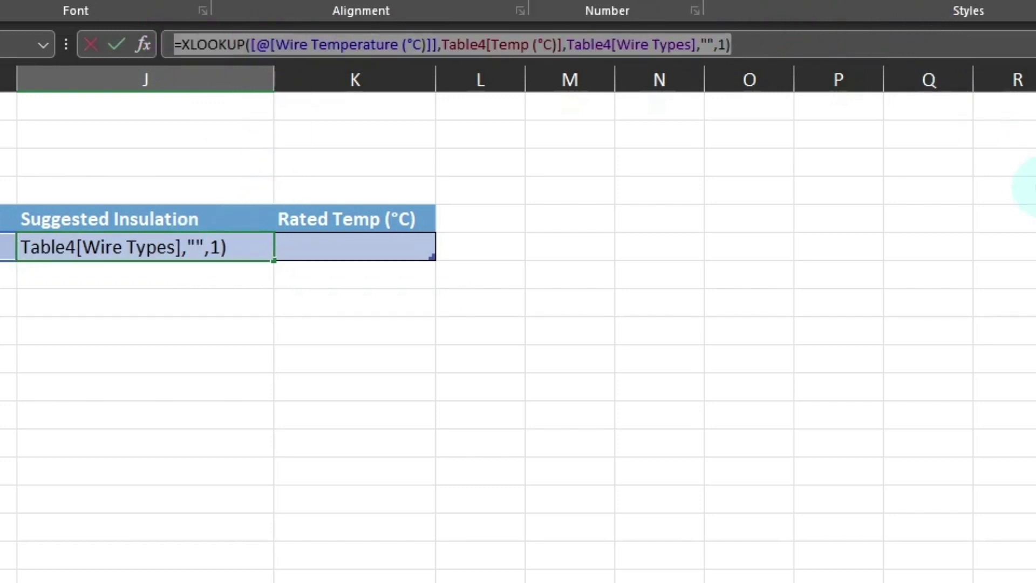
Paste J6's lookup into K6, returning Table4[Temp (°C)] instead, so Rated Temp shows 75.
key("Escape")
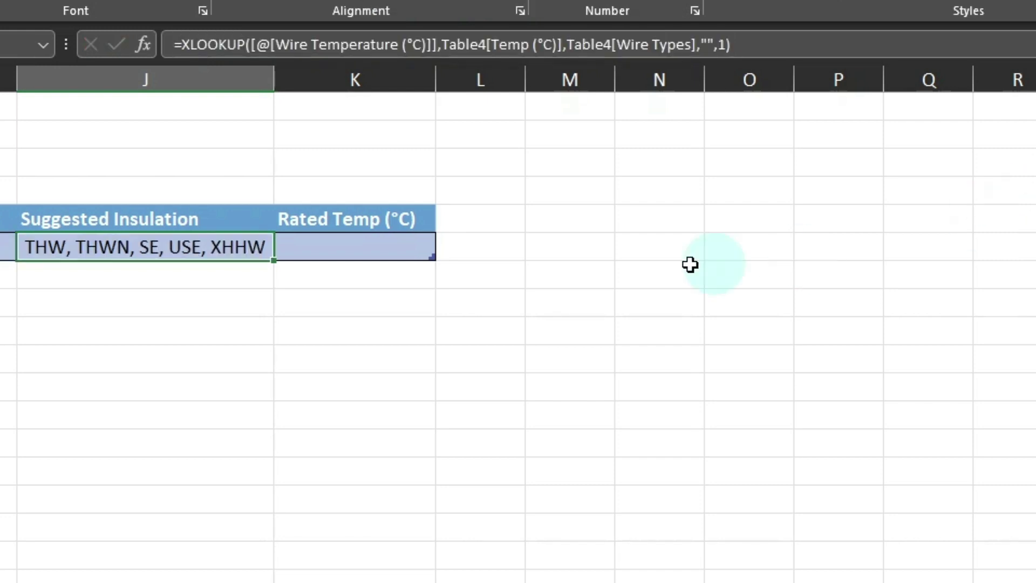
left_click(355, 245)
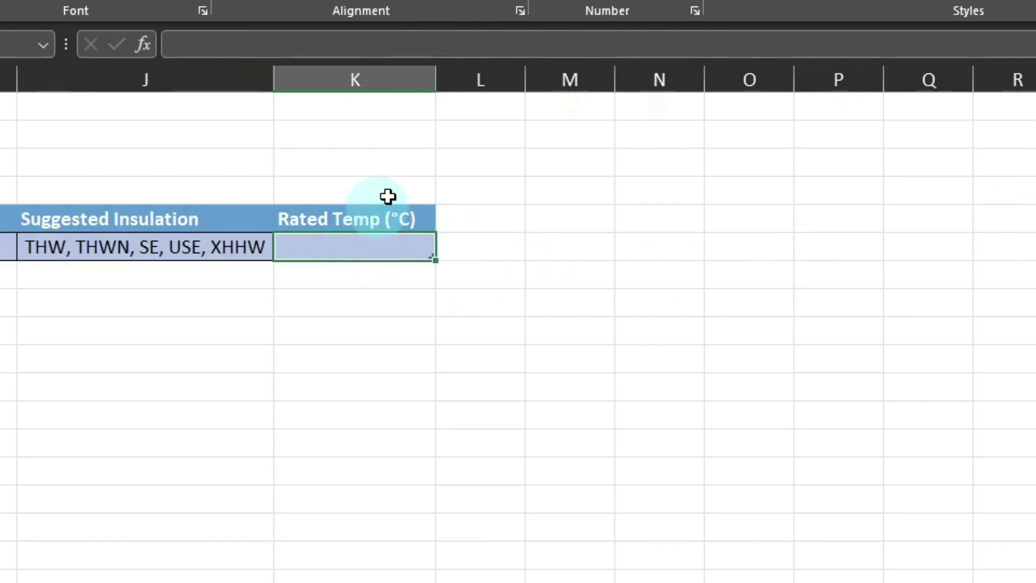
left_click(362, 40)
key("ctrl+v")
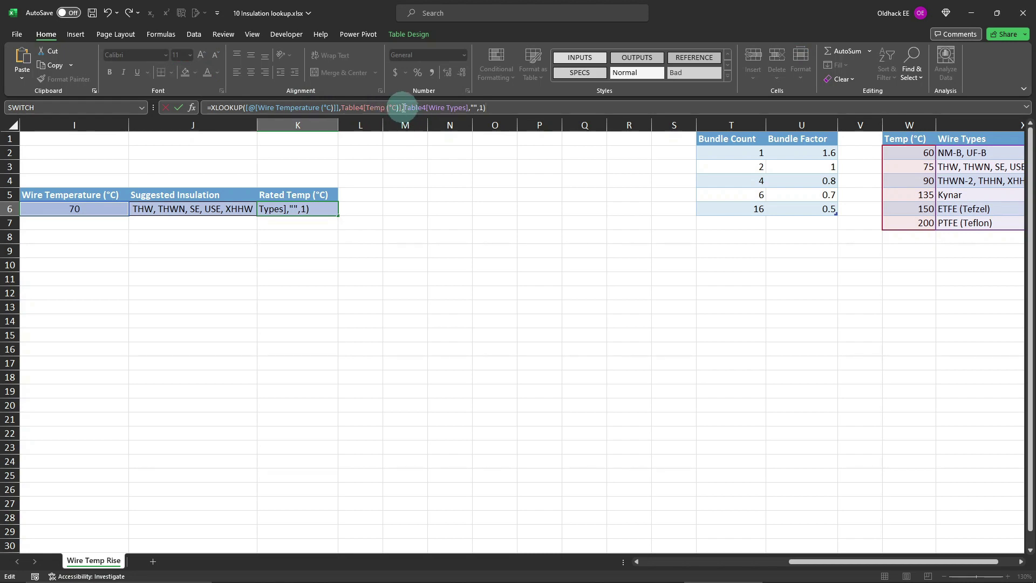
left_click(403, 107)
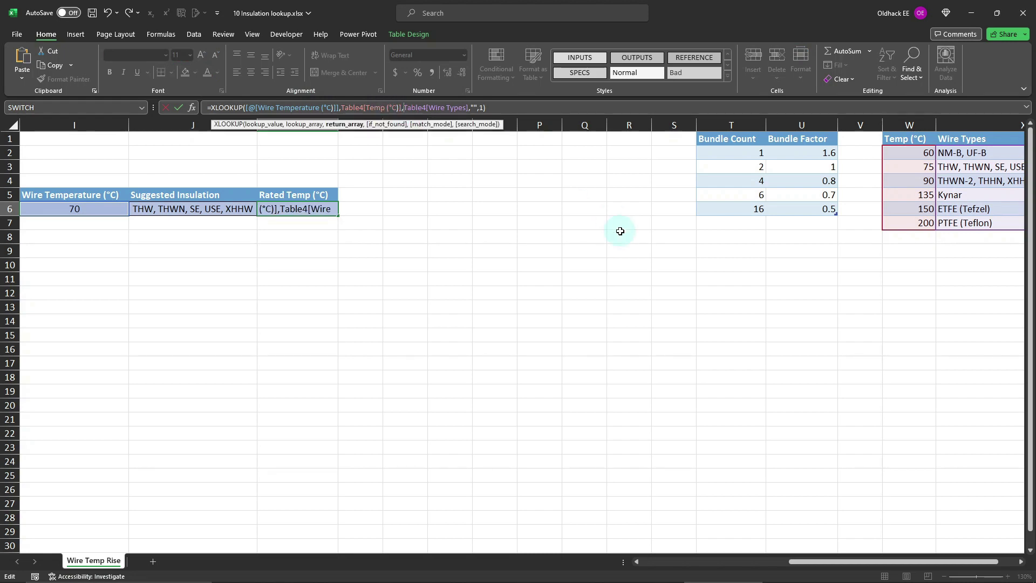
key("Delete")
key("Delete")
key("Delete")
key("Delete")
key("Delete")
key("Delete")
key("Delete")
key("Delete")
key("Delete")
key("Delete")
key("Delete")
key("Delete")
key("Delete")
key("Delete")
key("Delete")
key("Delete")
key("Delete")
key("Delete")
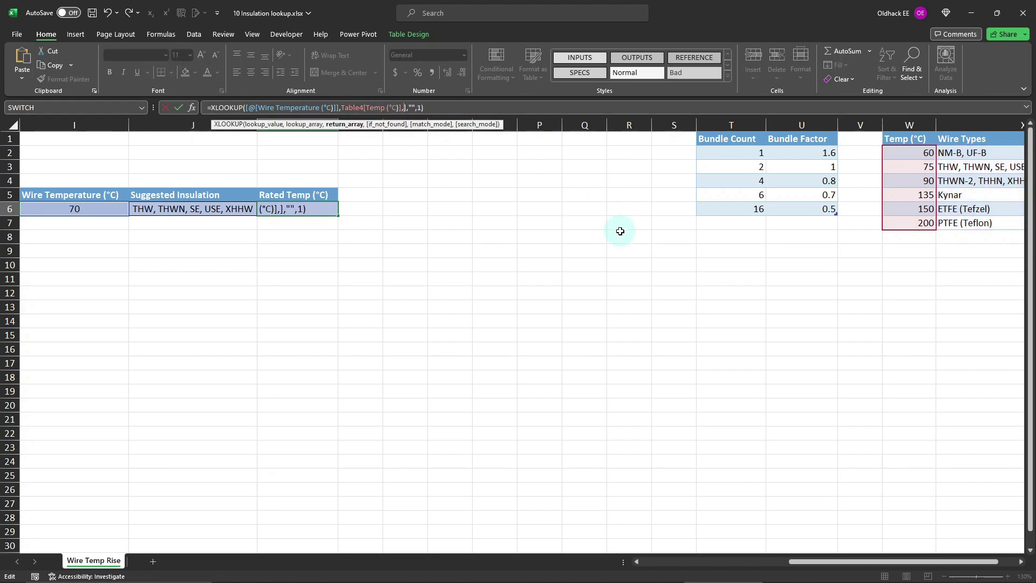
left_click_drag(916, 153, 913, 216)
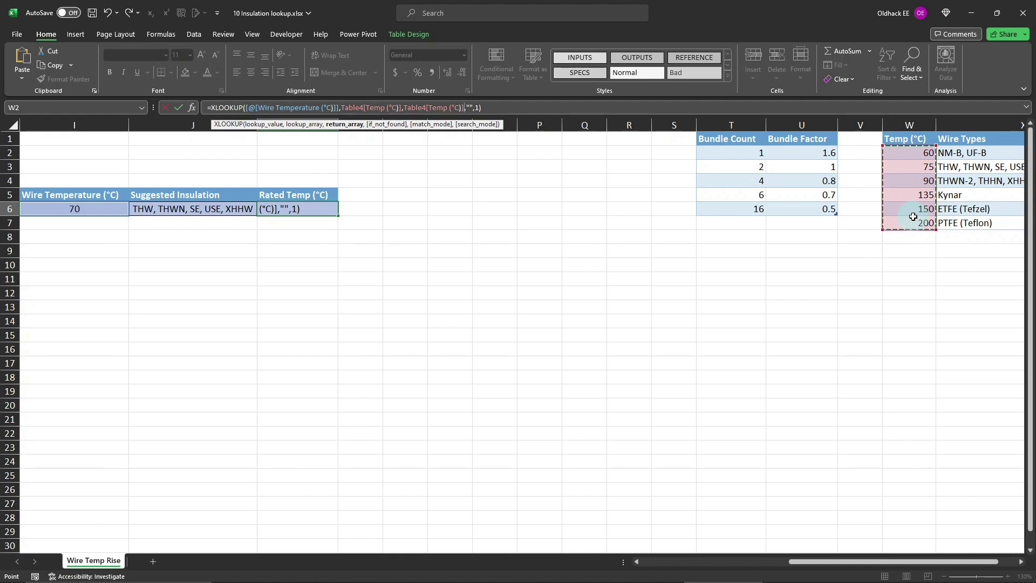
key("Return")
left_click(914, 168)
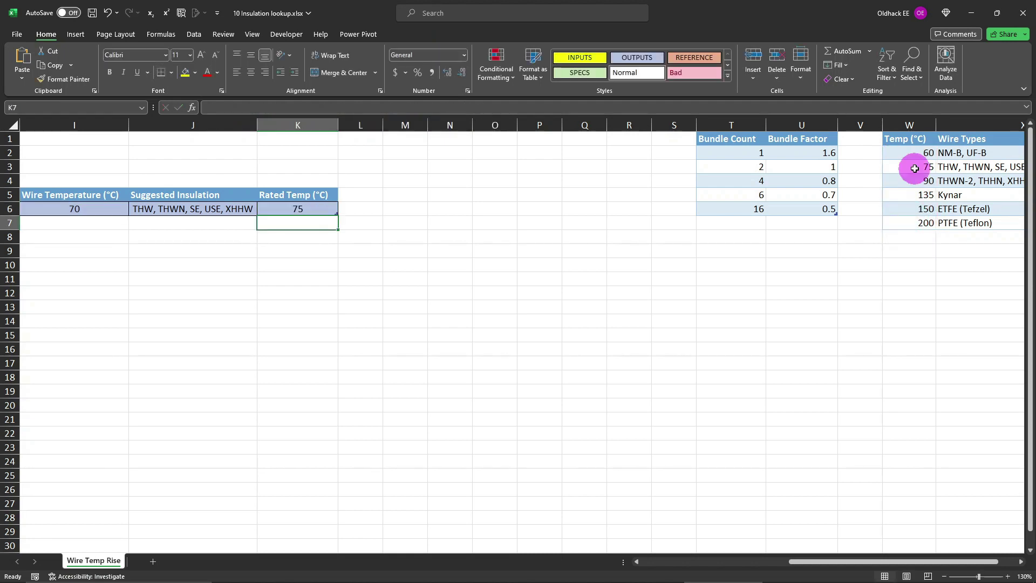
left_click_drag(914, 169, 954, 167)
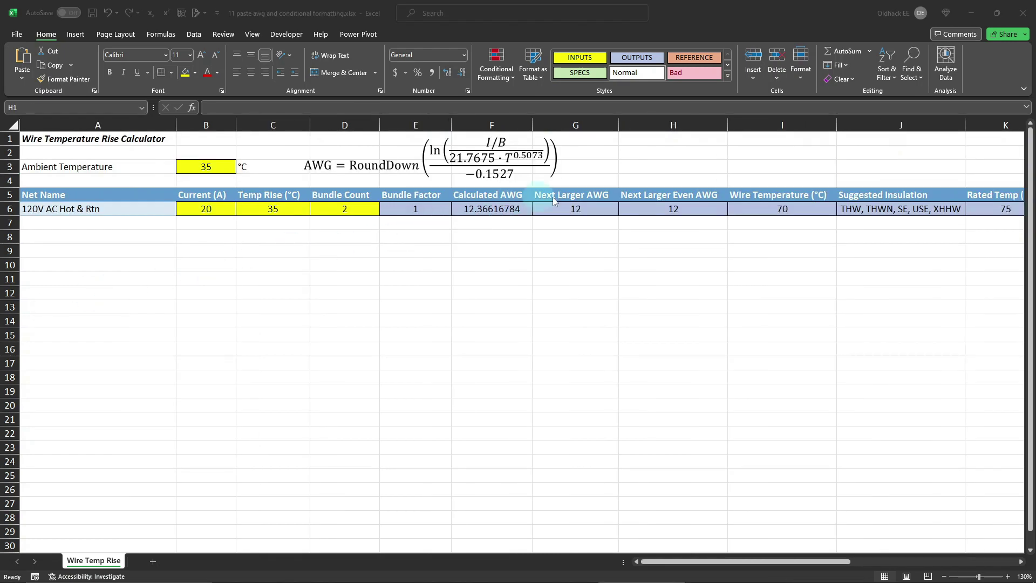
Paste the AWG Numerical Reference text box at H1, mapping -3, -2, -1 to 0000, 000, 00.
left_click(639, 140)
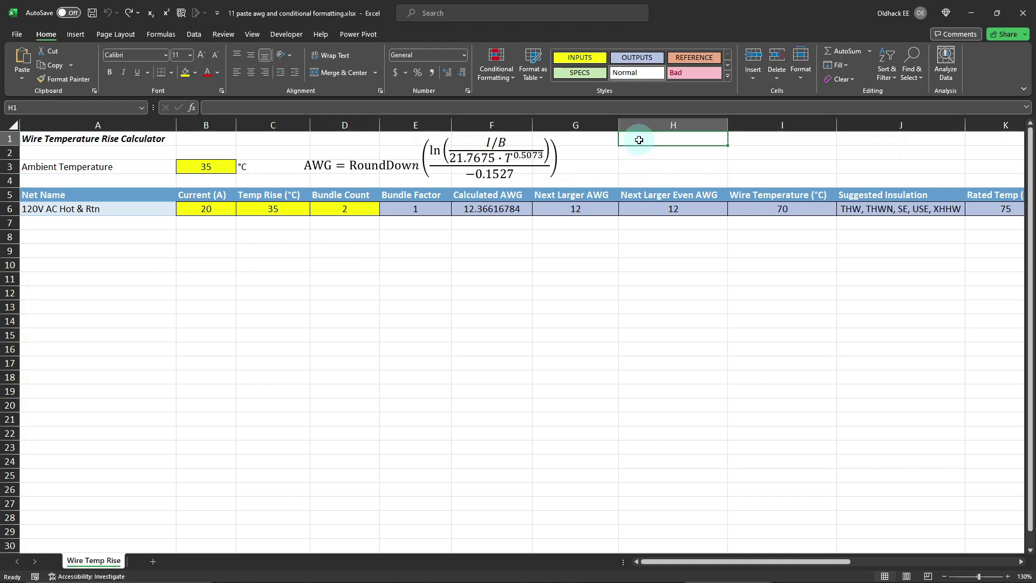
key("ctrl+v")
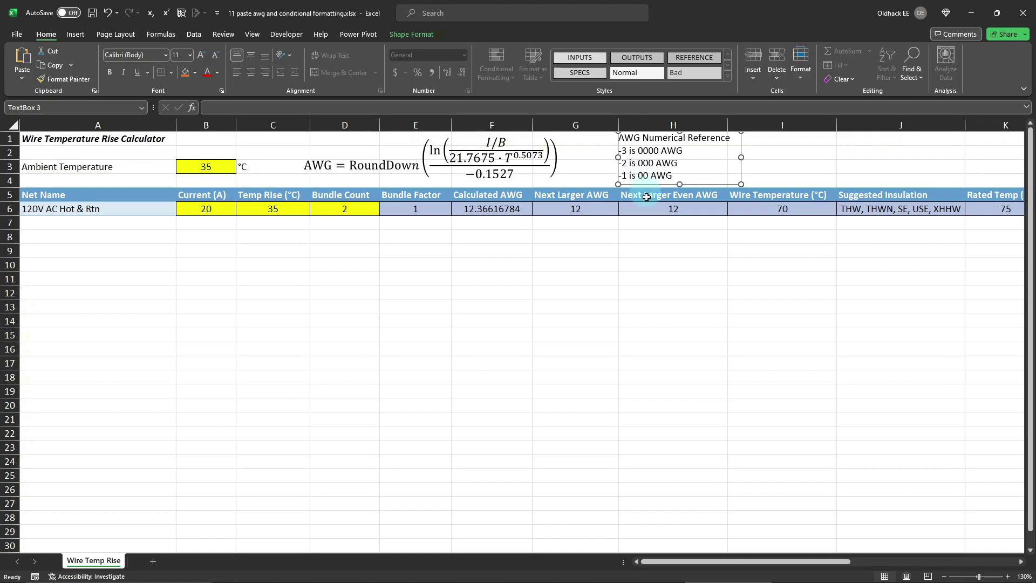
left_click(650, 251)
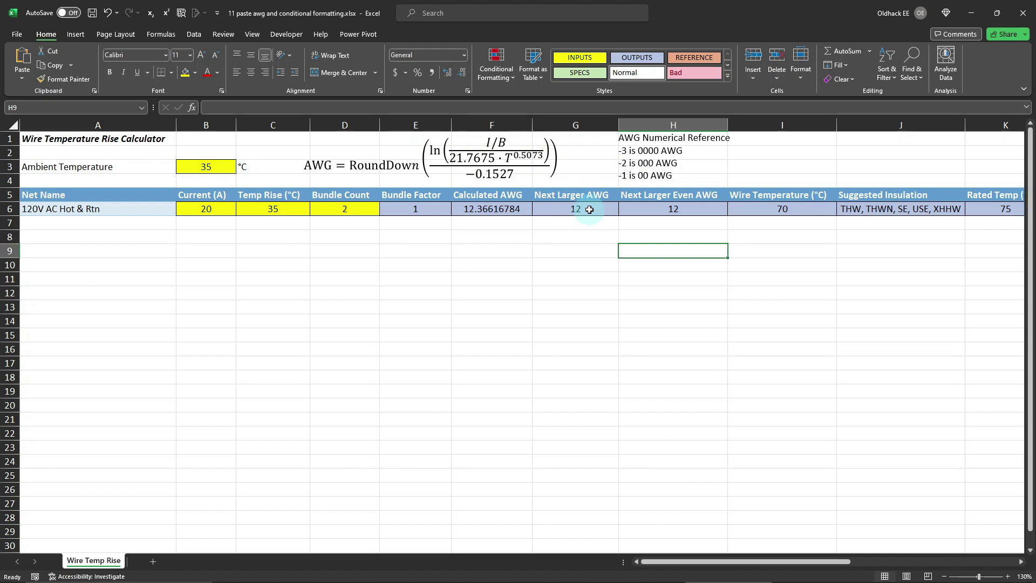
left_click_drag(589, 210, 647, 205)
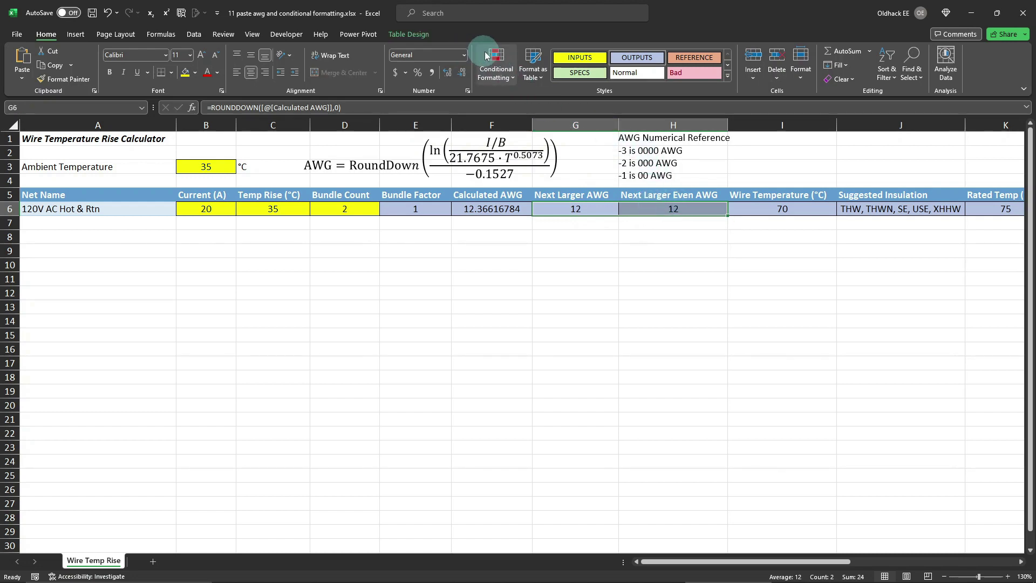
Add a Greater Than 50 highlight rule with light red fill to the AWG results.
left_click(499, 75)
left_click(525, 106)
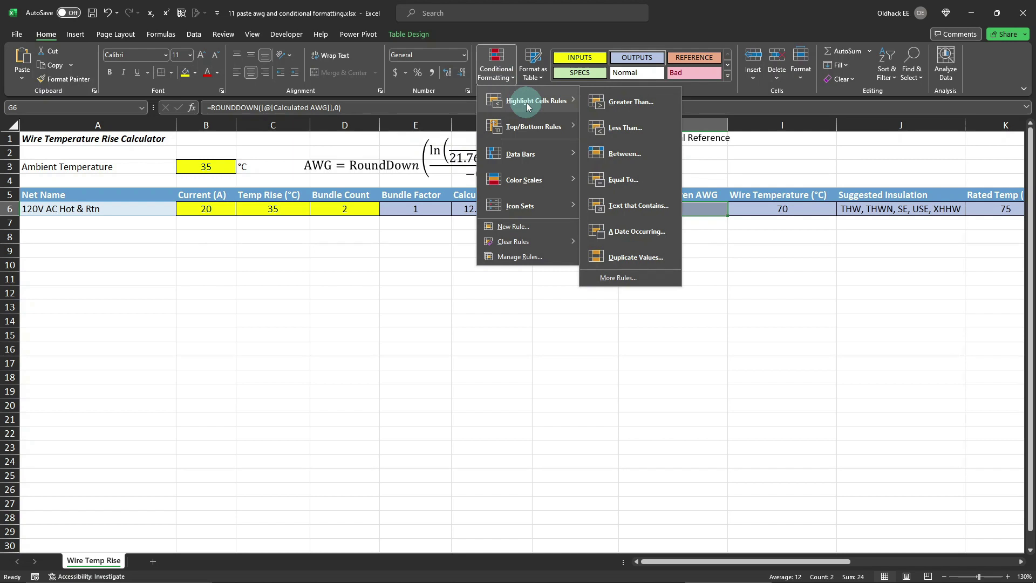
left_click(642, 103)
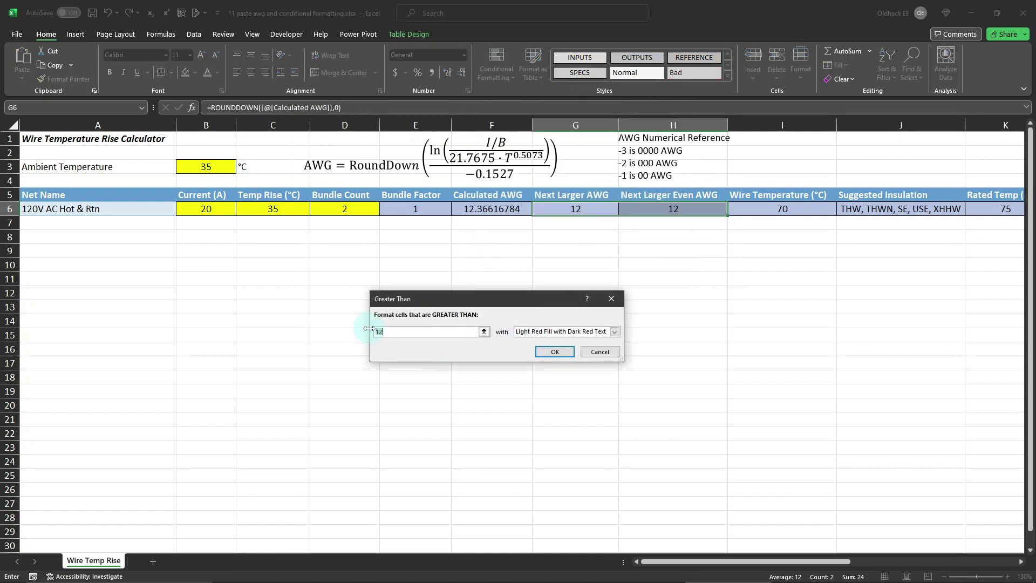
type("56")
left_click(556, 353)
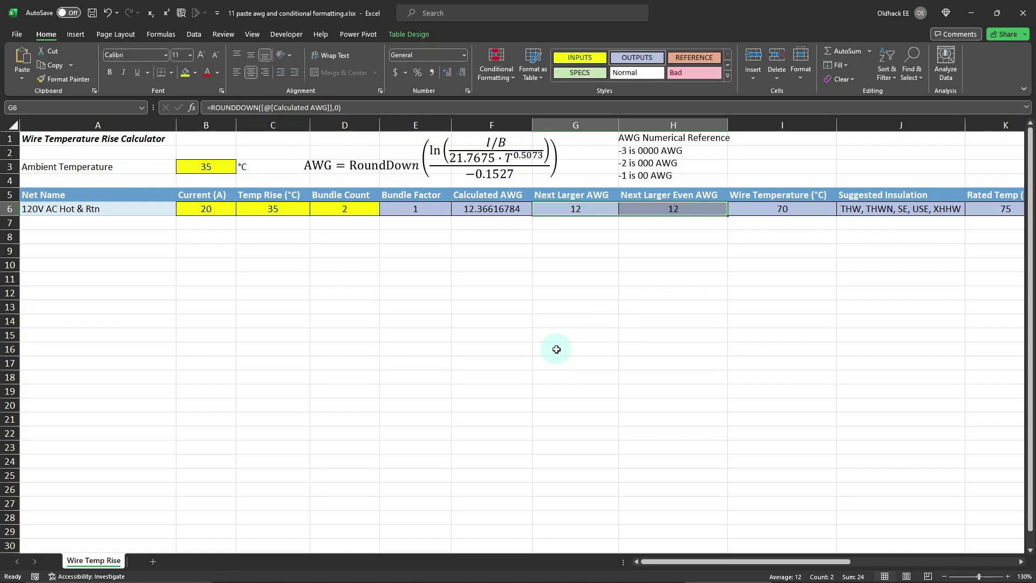
Add a Less Than -3 light red highlight rule to the same gauge cells.
left_click(497, 59)
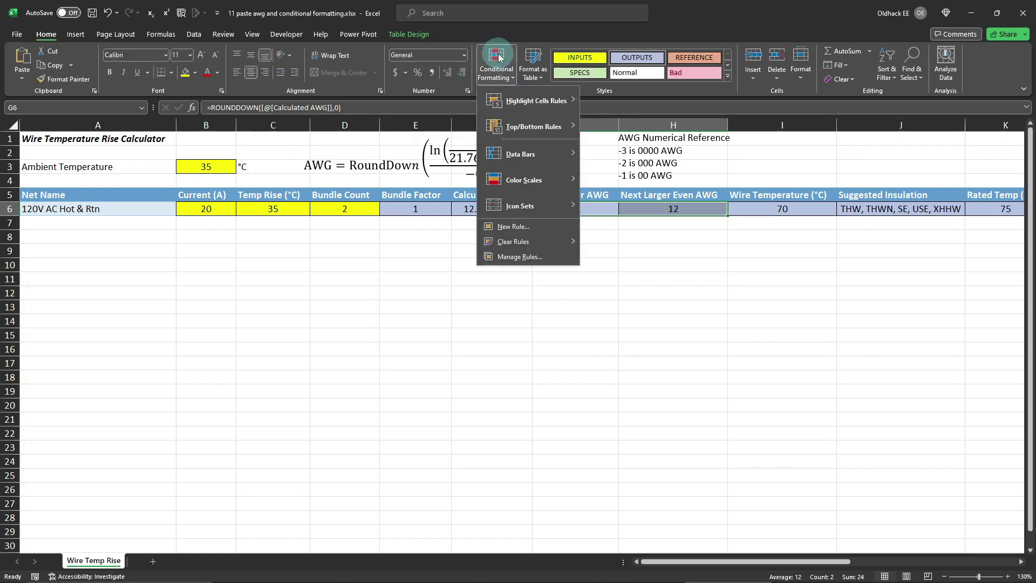
mouse_move(536, 100)
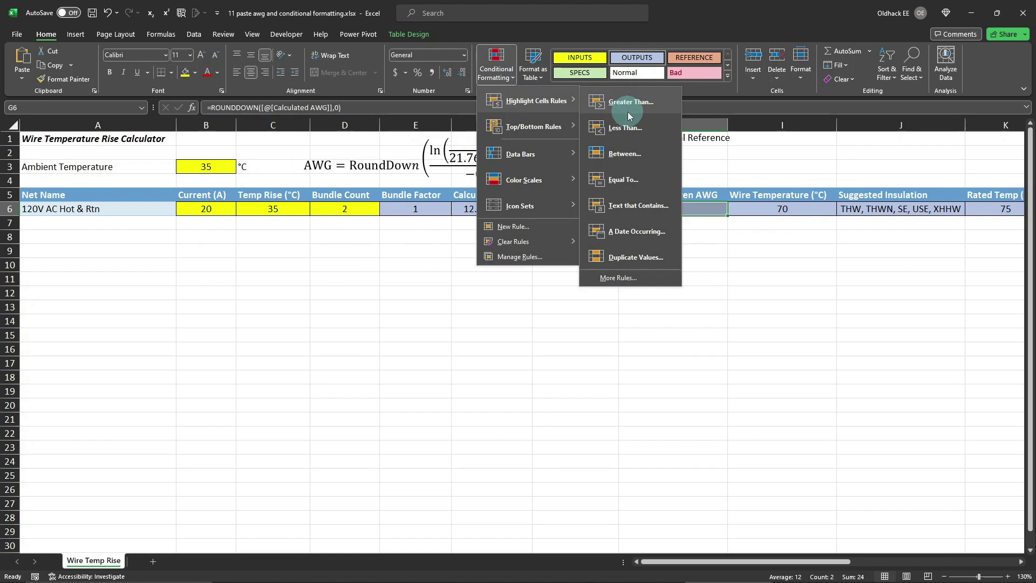
left_click(626, 130)
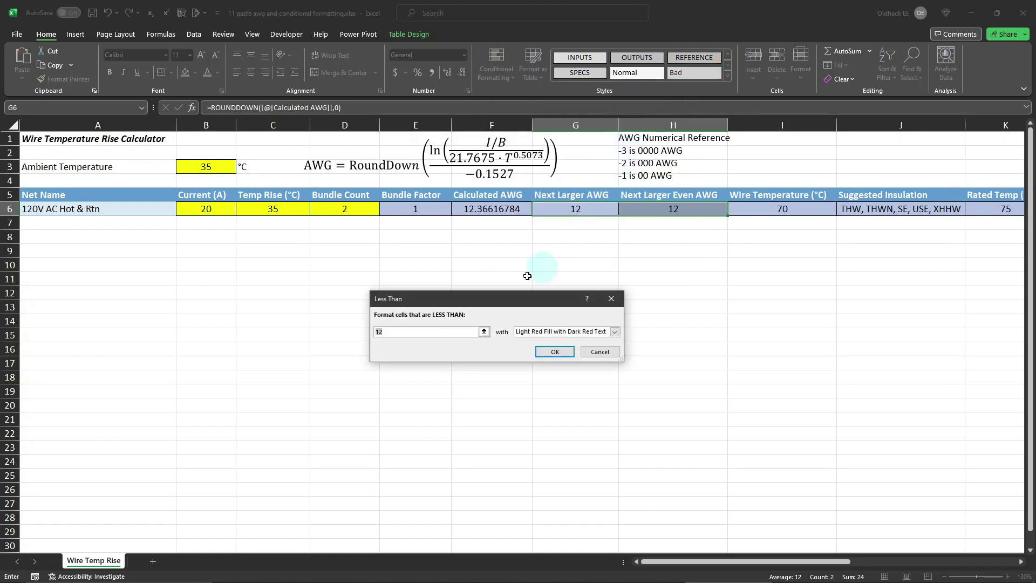
type("-3")
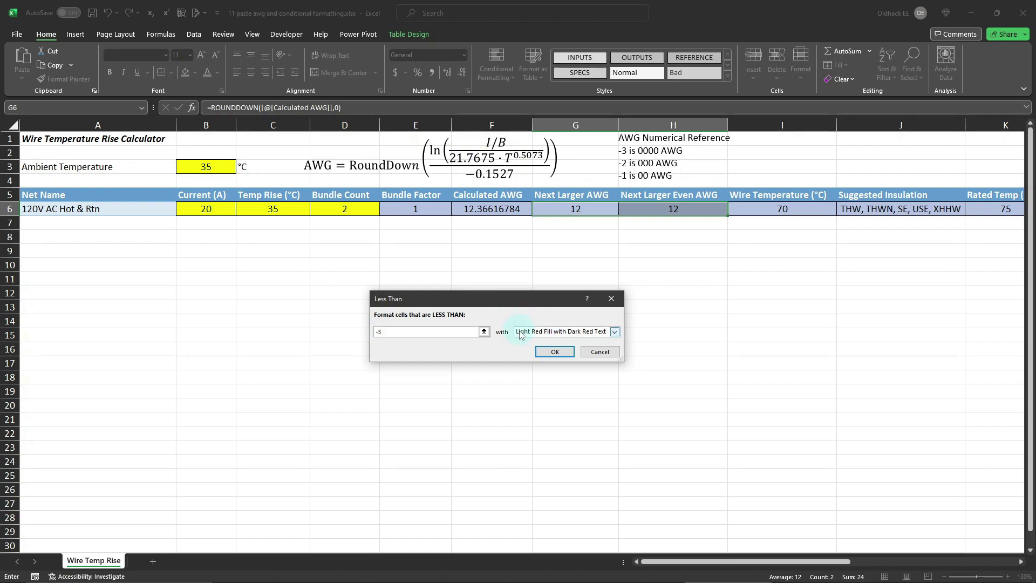
left_click(555, 352)
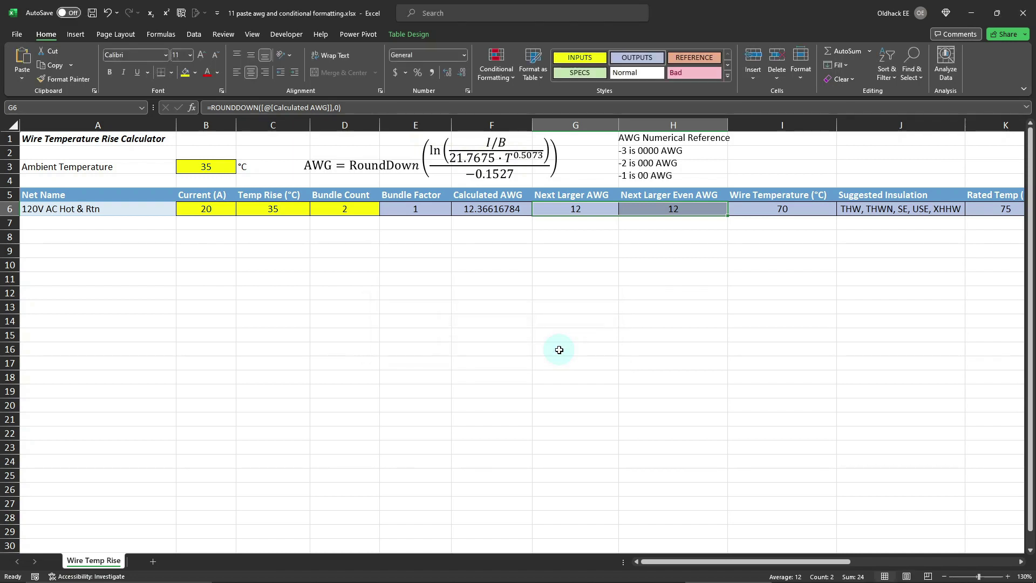
Test the highlighting by entering currents 0.001, 100 and 1000 in B6.
left_click(209, 212)
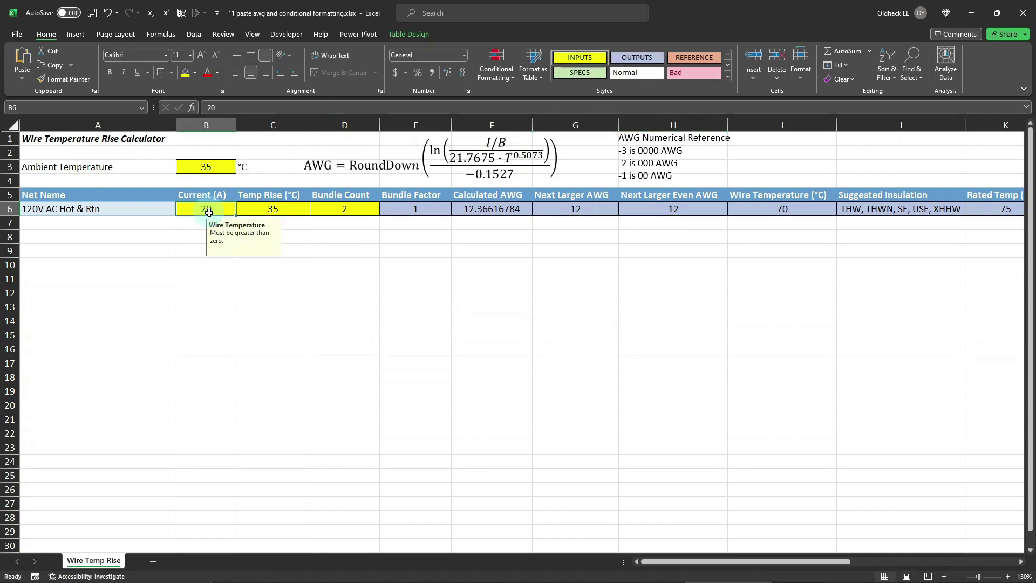
type("0.001")
key("Return")
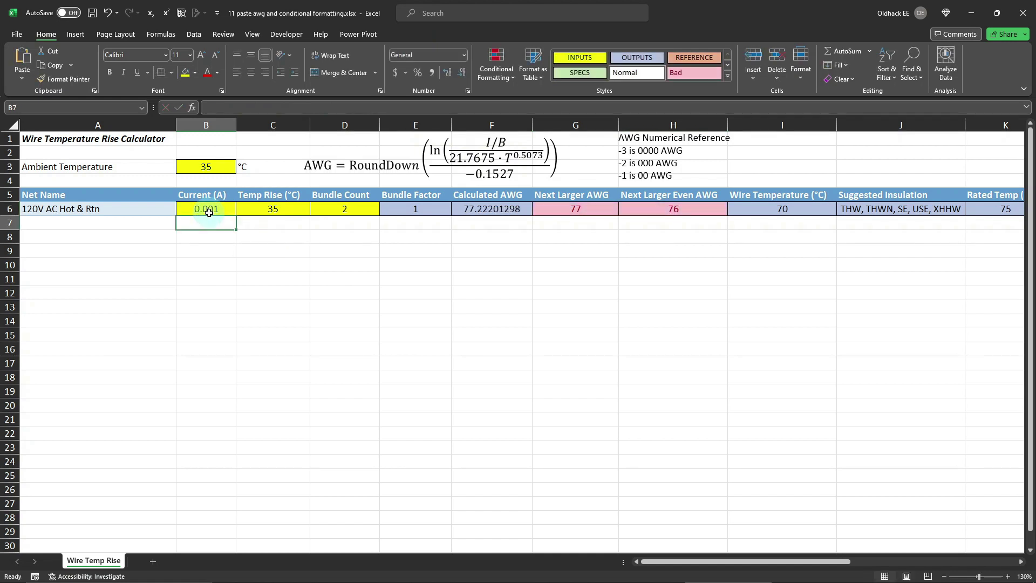
left_click(227, 205)
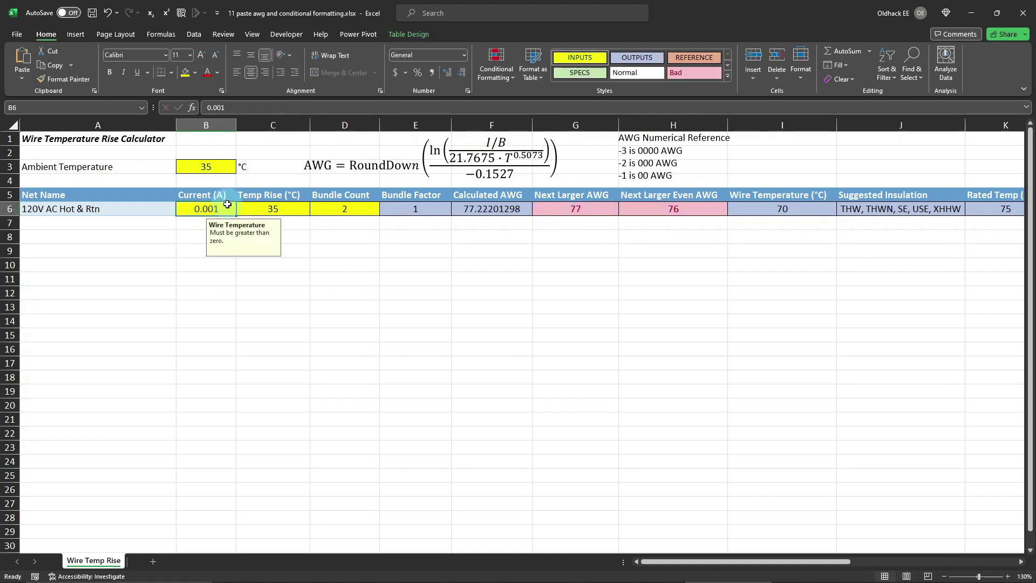
type("100")
key("Return")
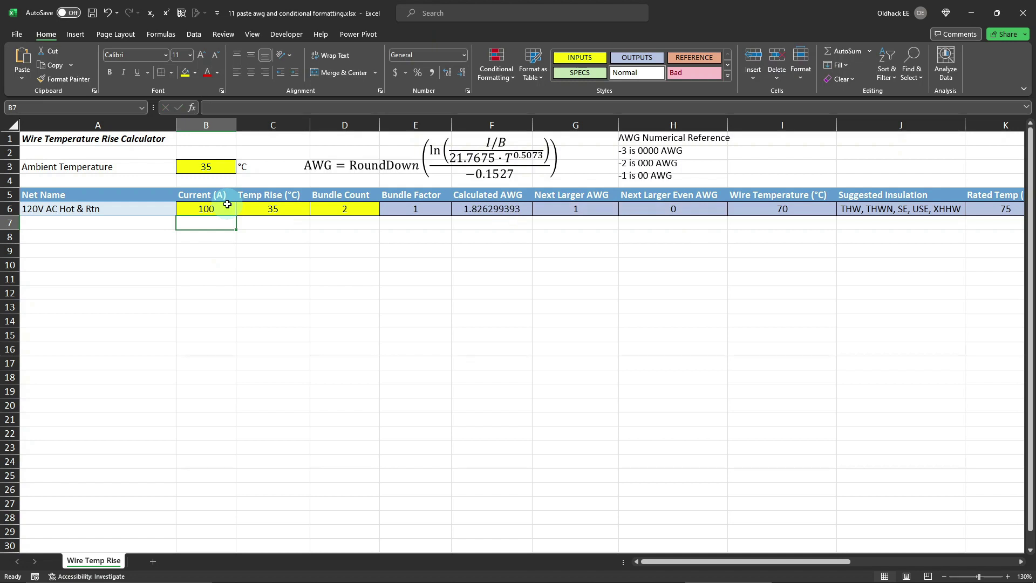
left_click(227, 204)
type("1000")
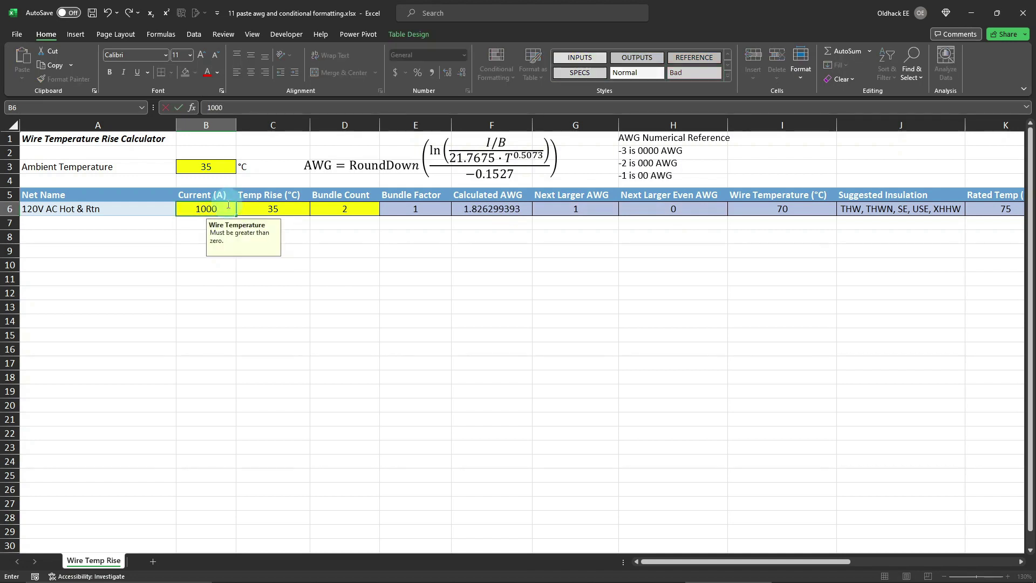
key("Return")
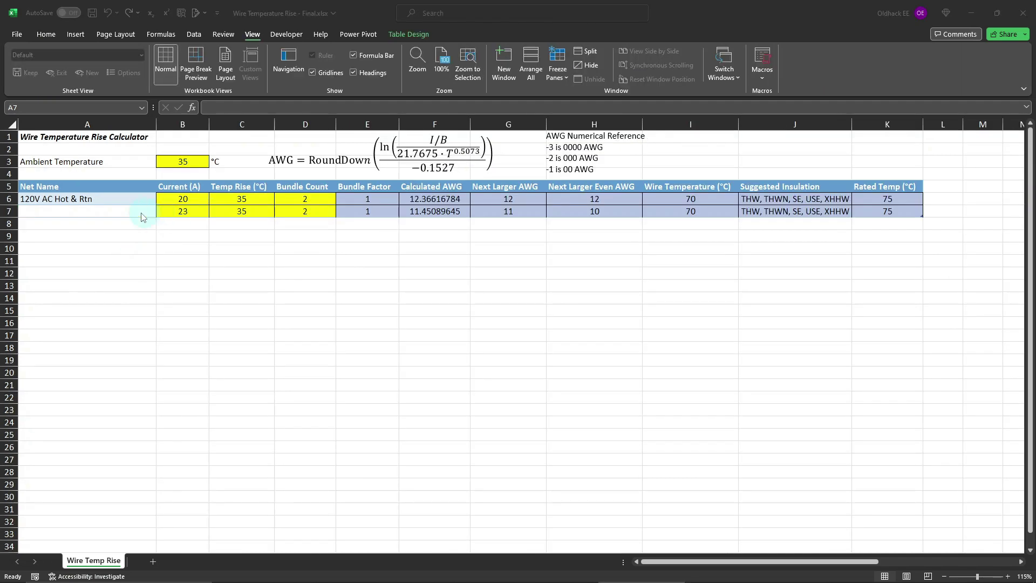
Name the second net 15VDC & RTN and give A6:A7 the INPUTS cell style.
type("15VDC & RTN")
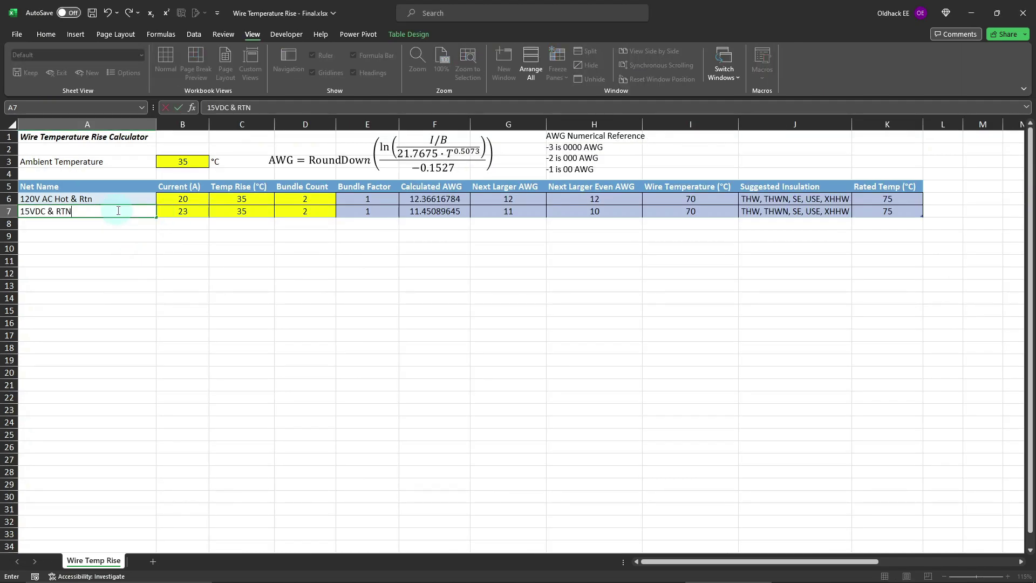
key("Return")
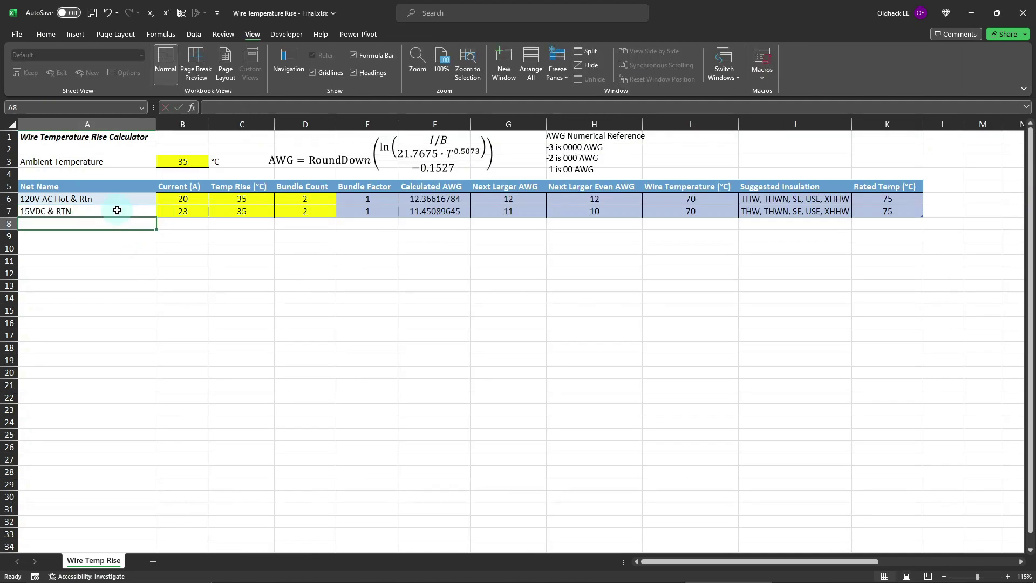
left_click_drag(118, 198, 118, 210)
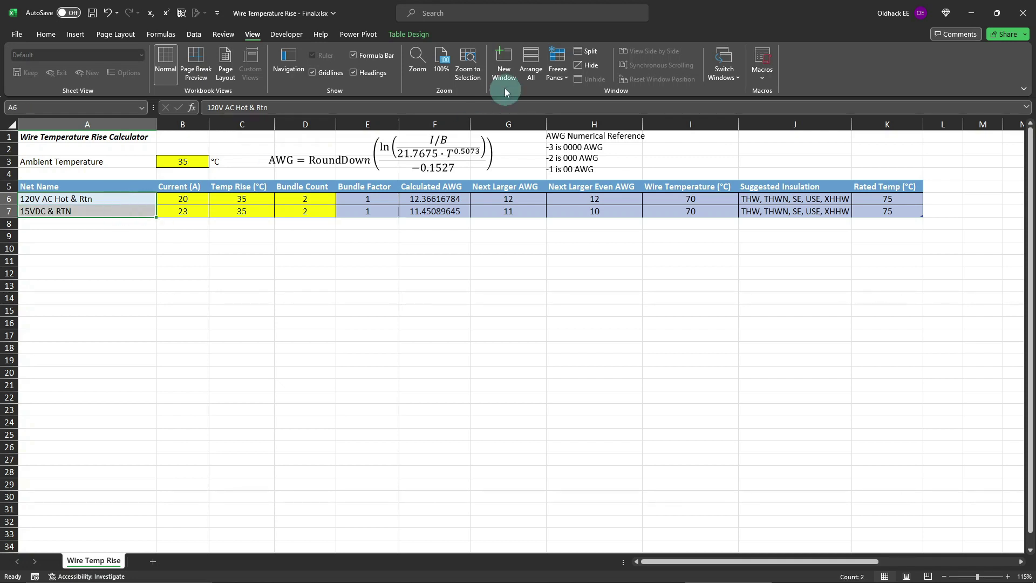
left_click(46, 34)
left_click(579, 57)
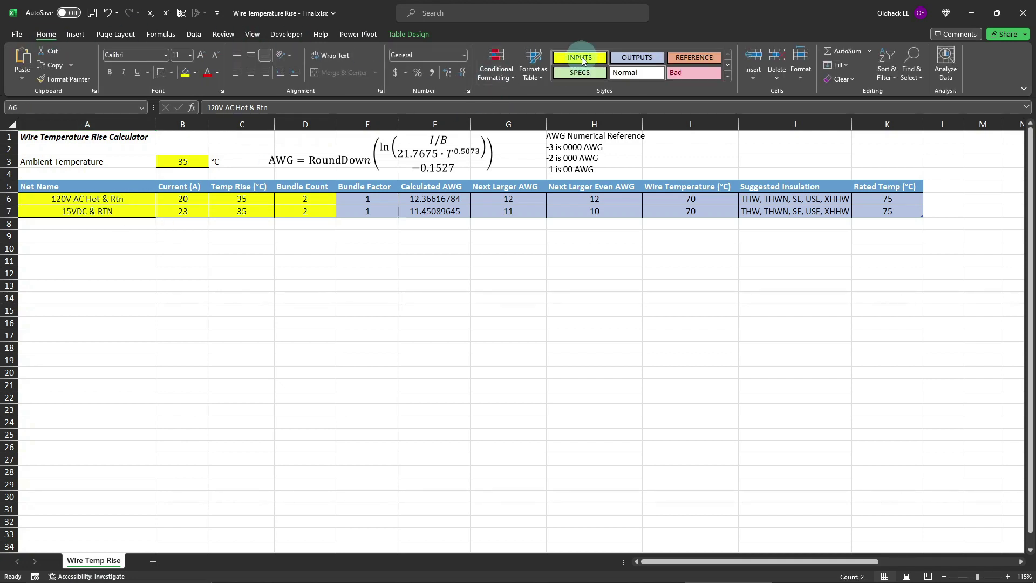
Hide the sheet's gridlines from the View tab.
left_click(254, 261)
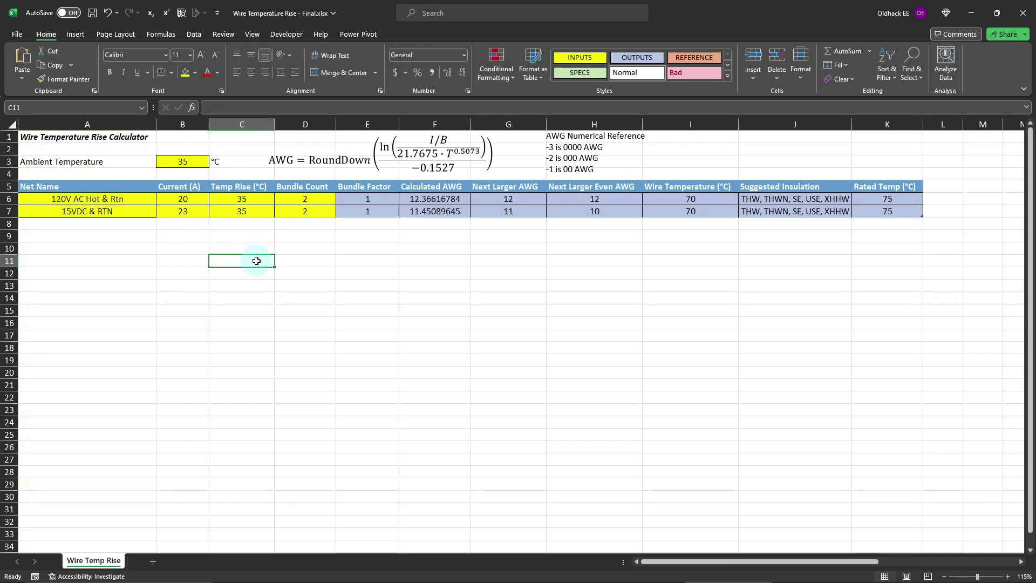
left_click(255, 37)
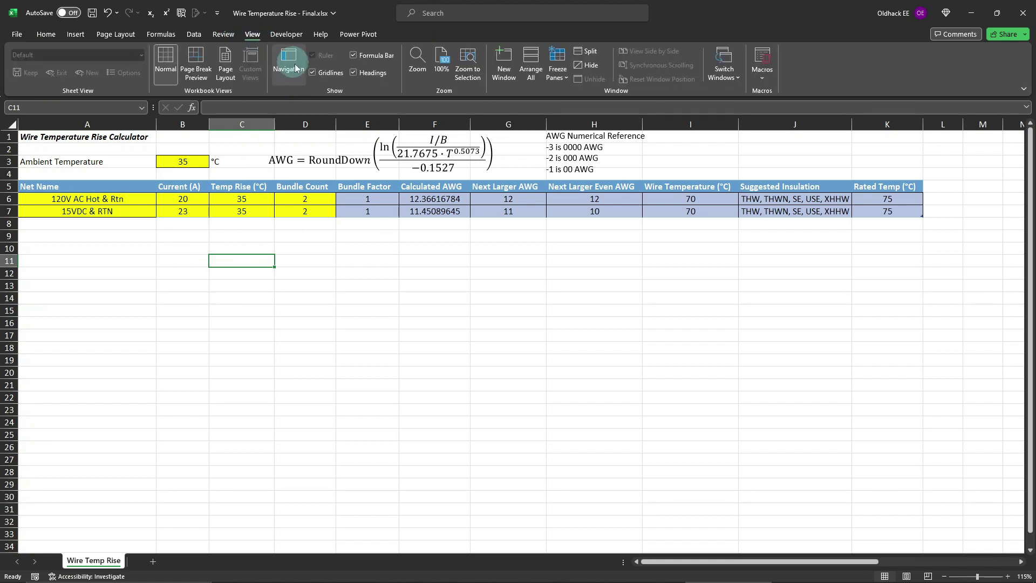
left_click(313, 73)
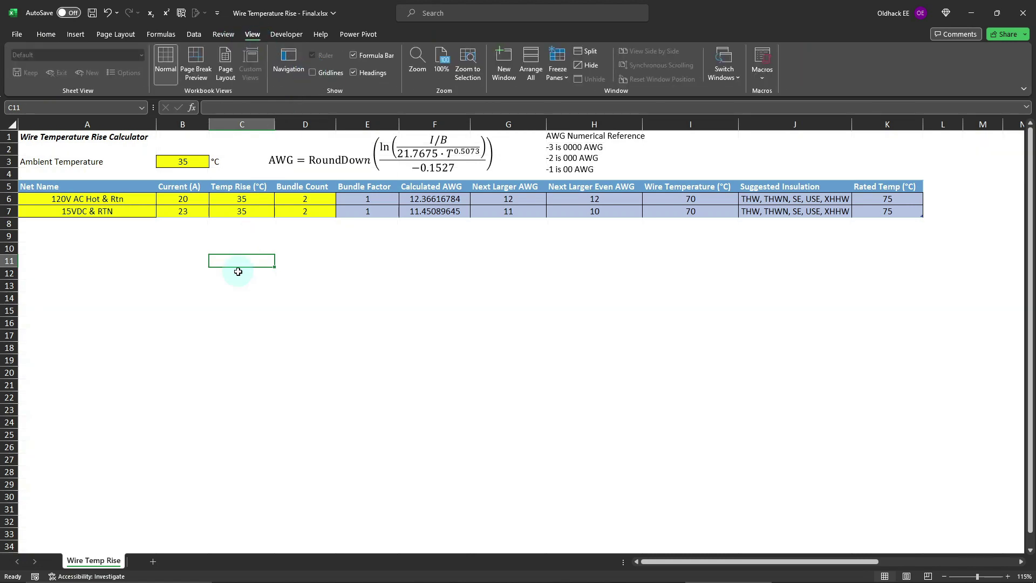
Protect the Wire Temp Rise sheet with default settings.
left_click(240, 273)
right_click(93, 570)
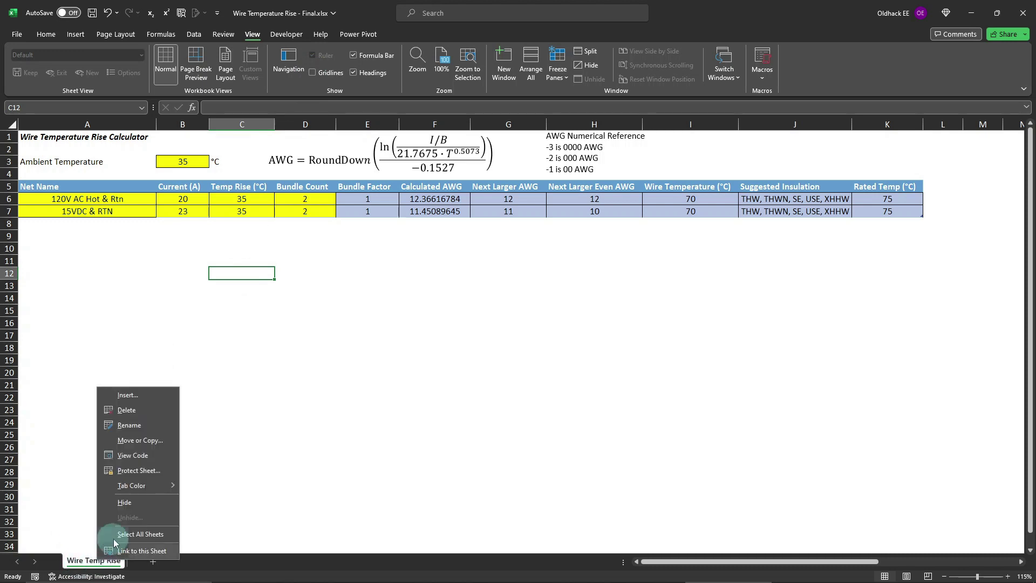
left_click(134, 474)
left_click(153, 569)
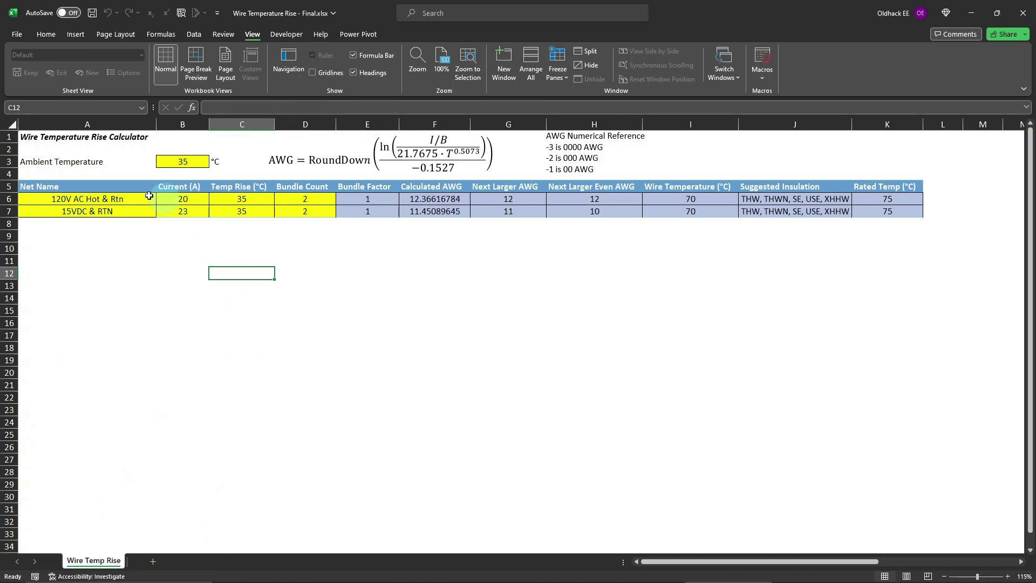
Set the first net's current in B6 to 23, then confirm formula cell E7 is locked.
left_click(178, 203)
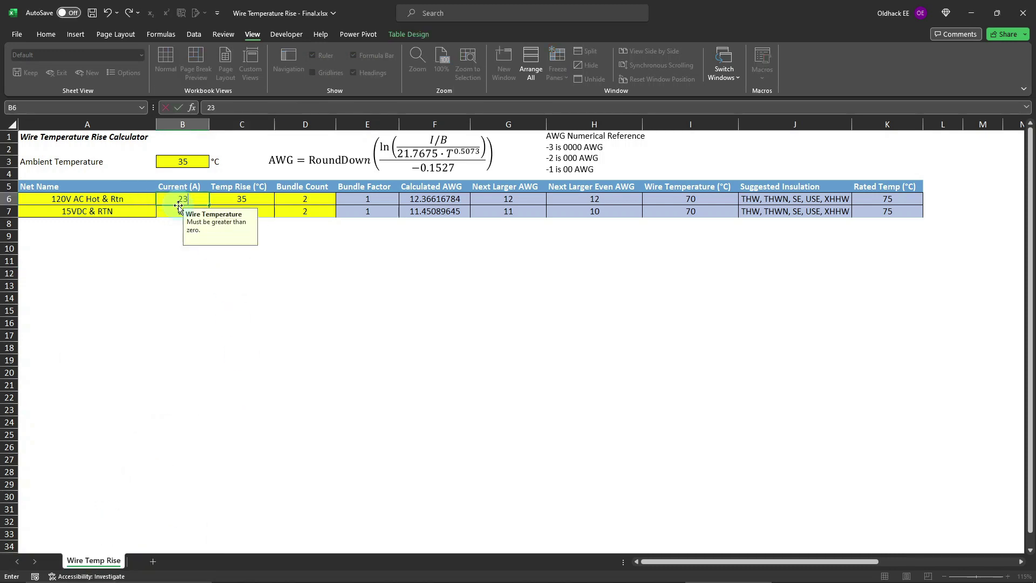
type("23")
key("Return")
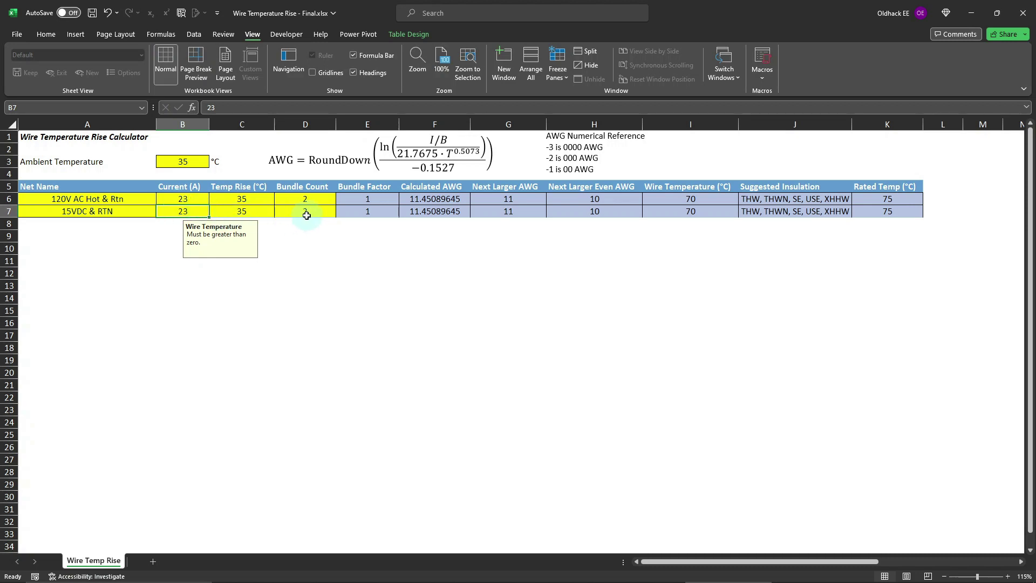
left_click(385, 218)
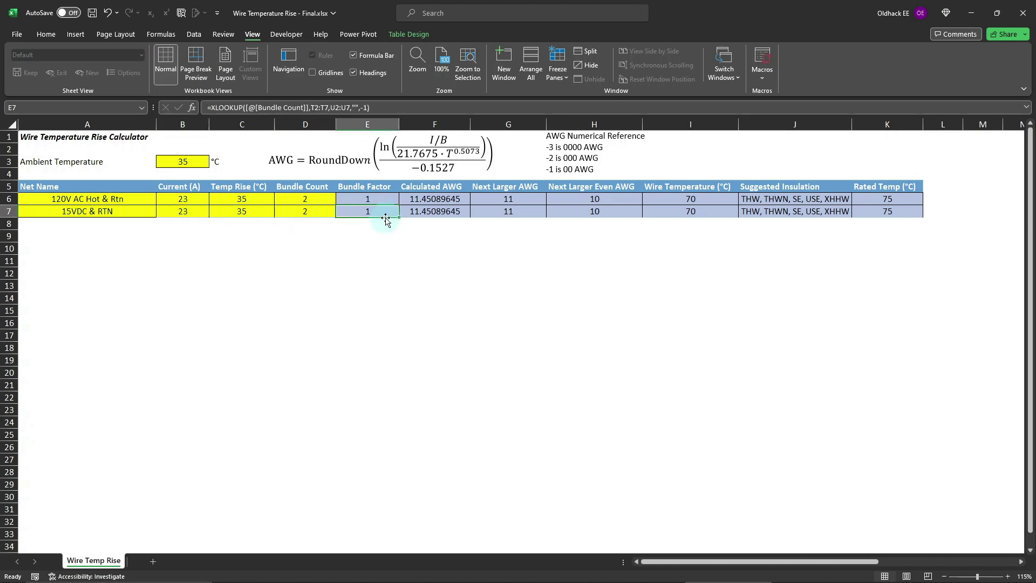
double_click(385, 216)
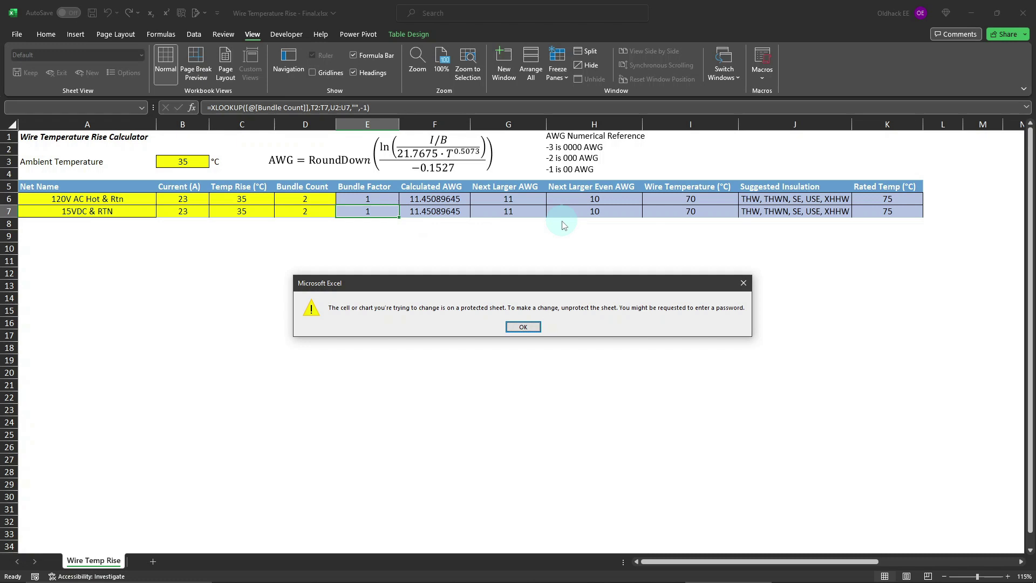
left_click(522, 327)
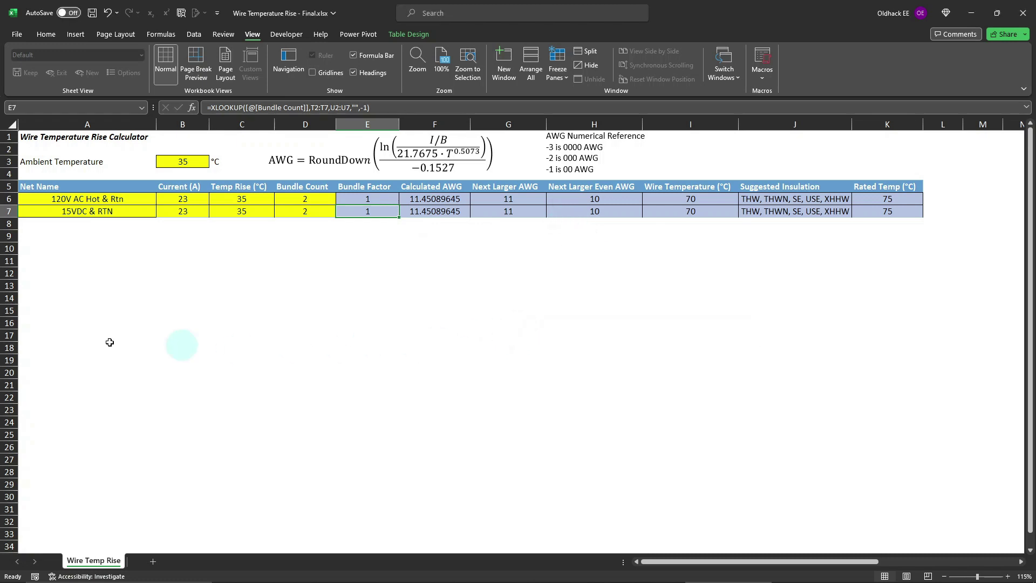